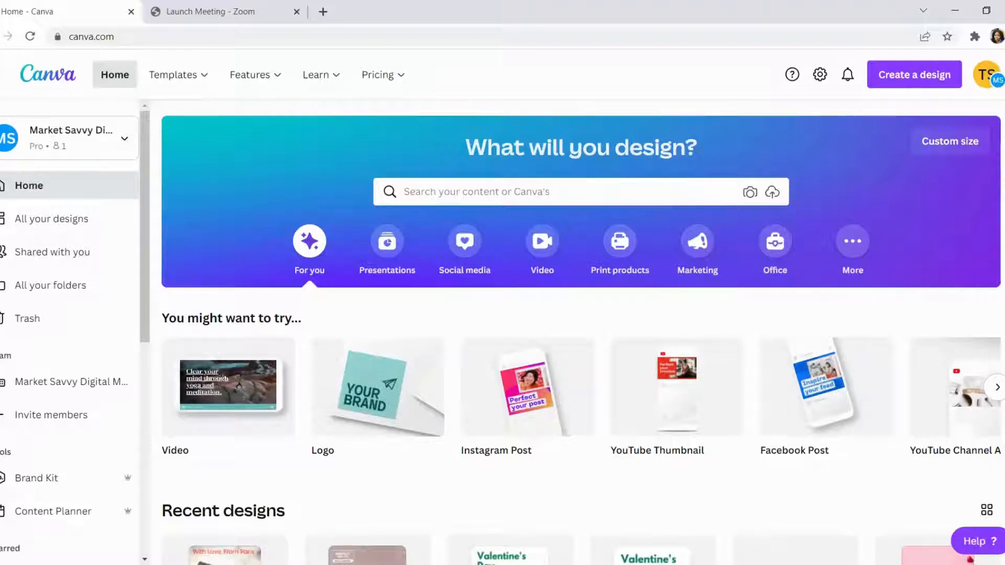
- Browse the presentation and social media design types offered on the home page, including the Instagram and Facebook formats
mouse_move(229, 388)
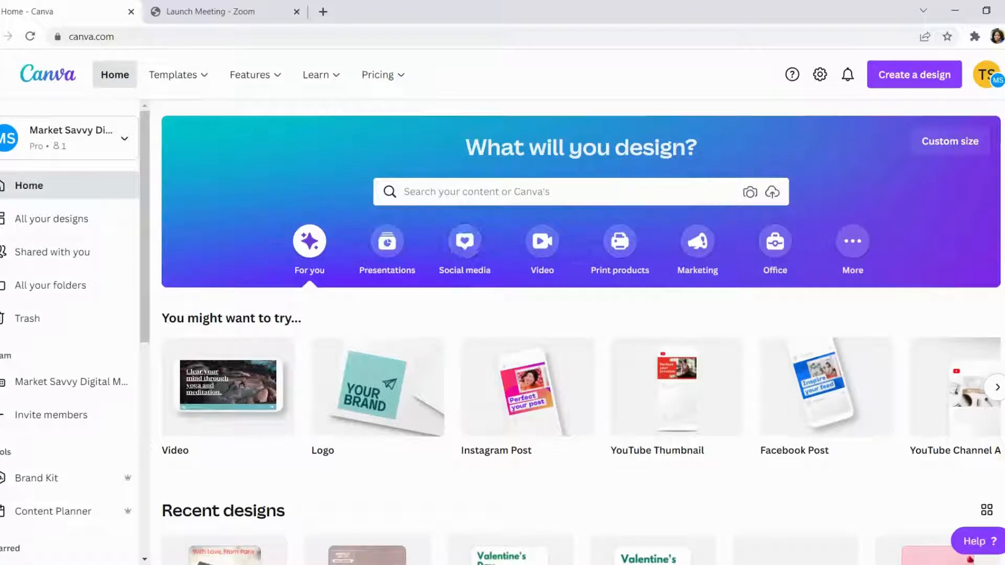
left_click(476, 192)
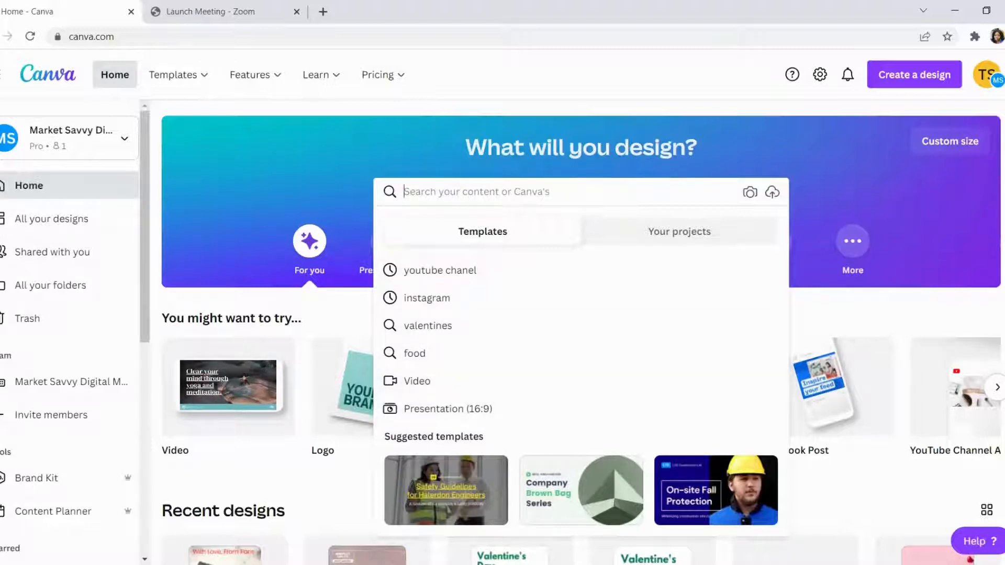
left_click(343, 251)
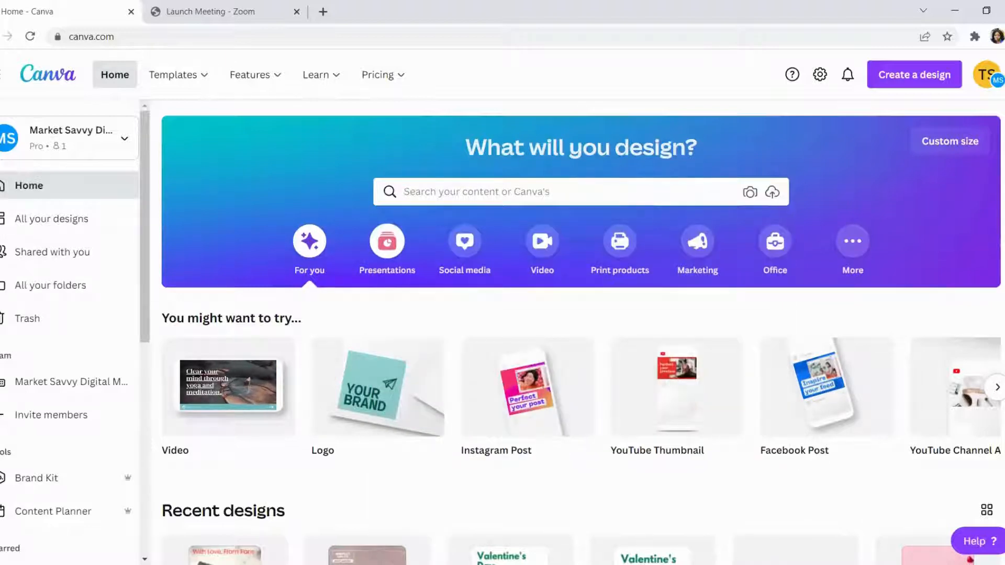
left_click(387, 242)
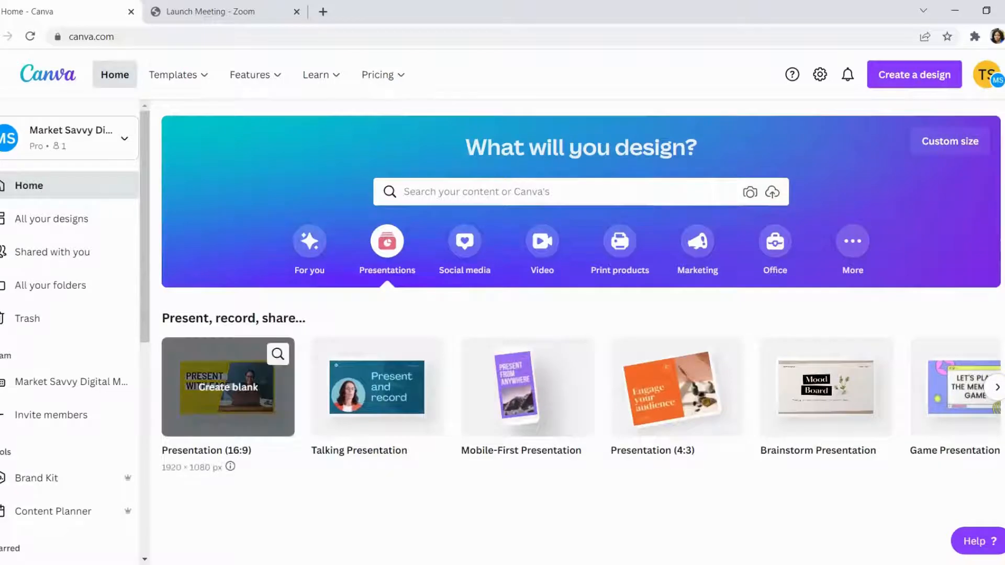
left_click(997, 387)
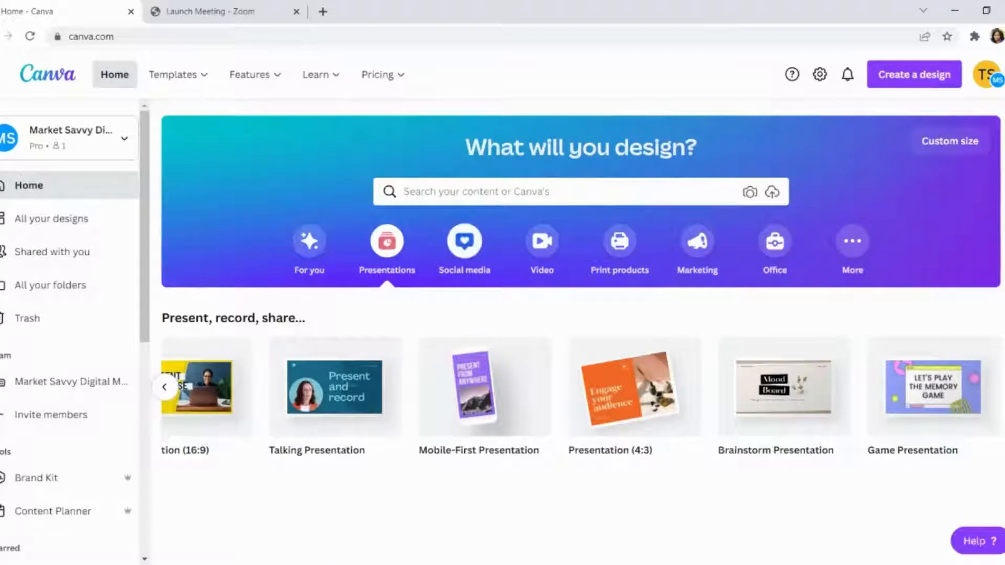
left_click(464, 241)
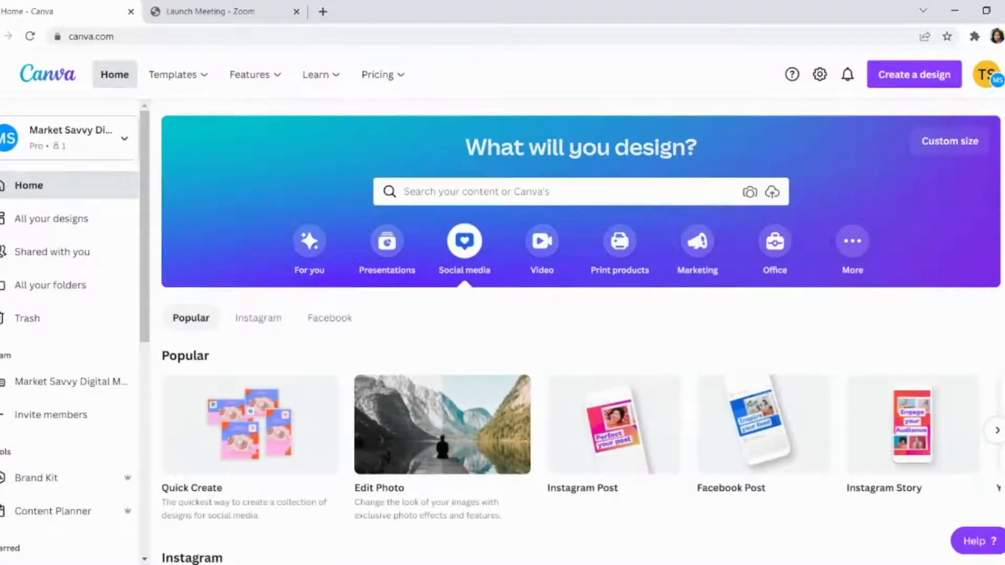
scroll(443, 286, "down", 3)
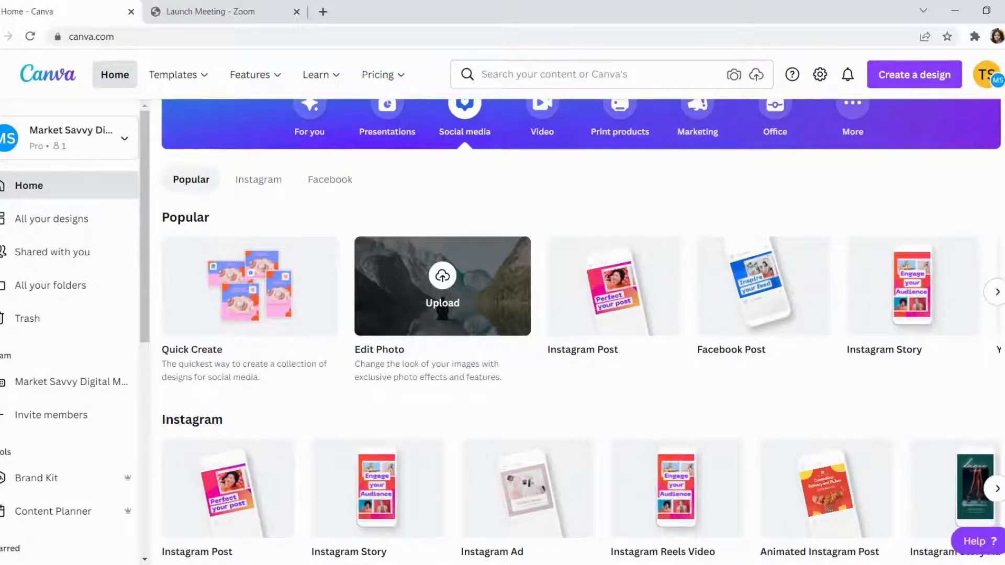
scroll(377, 246, "down", 5)
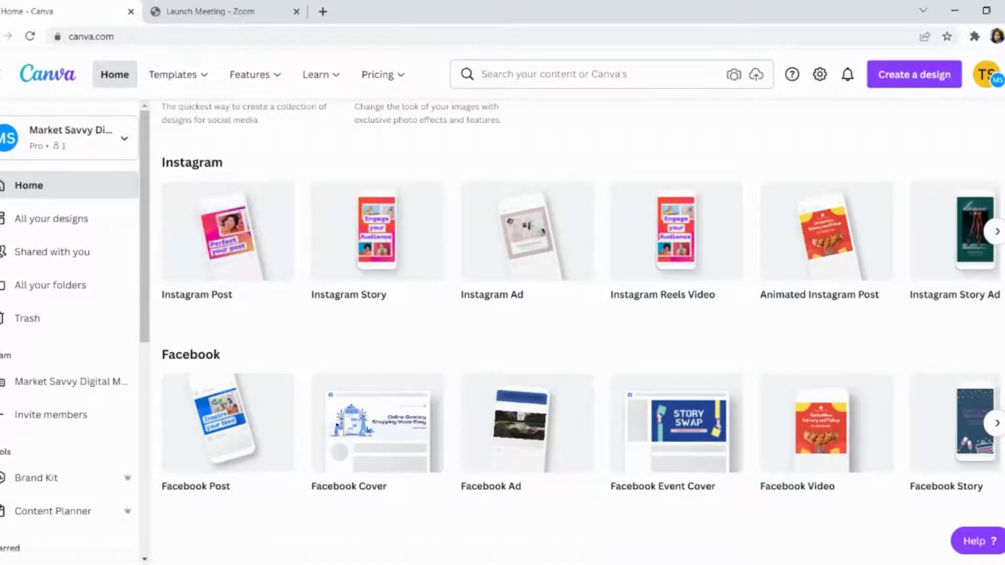
scroll(581, 330, "up", 6)
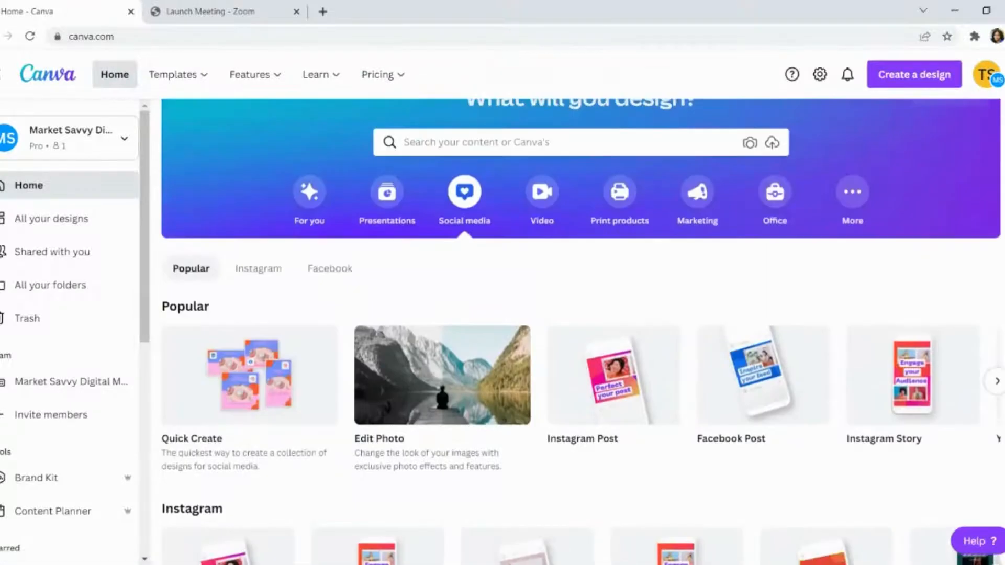
scroll(71, 330, "down", 3)
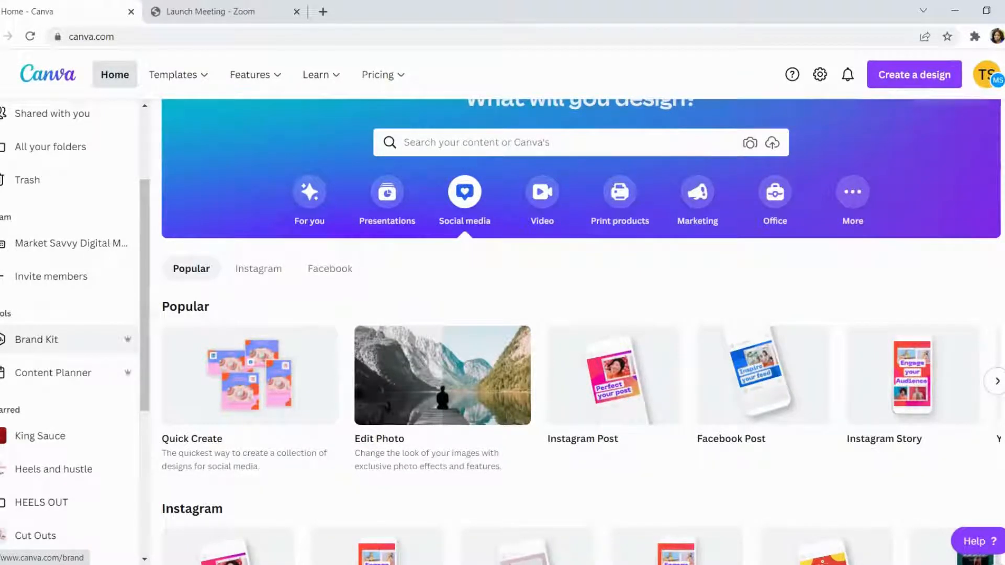
- Open the Clients brand kit and go to its brand colors and fonts
left_click(36, 340)
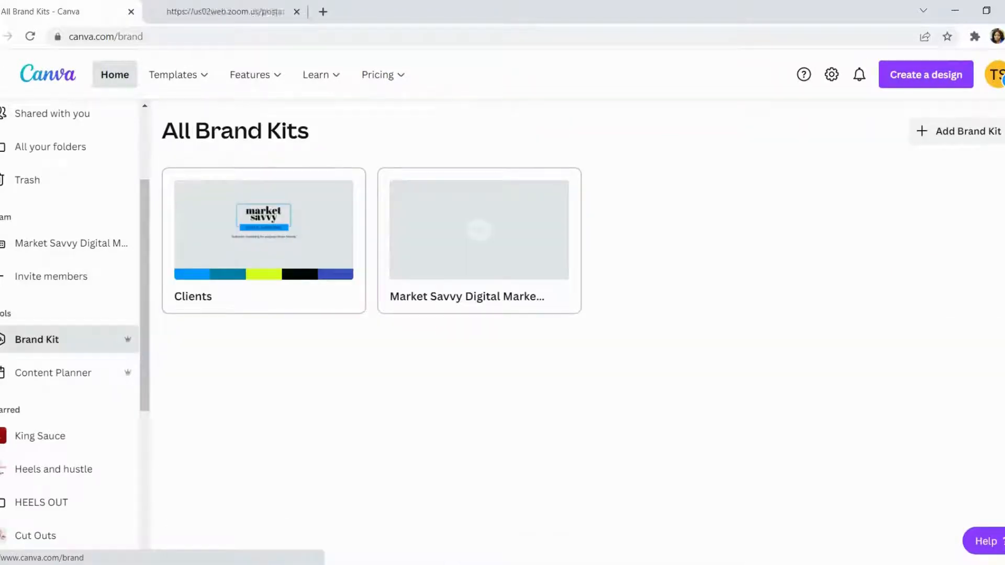
left_click(263, 230)
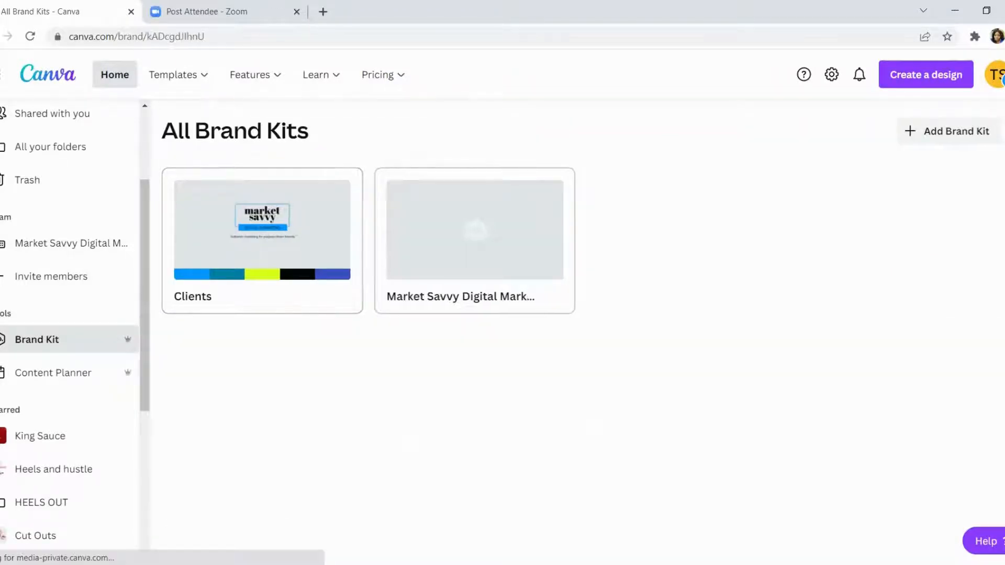
scroll(419, 235, "down", 6)
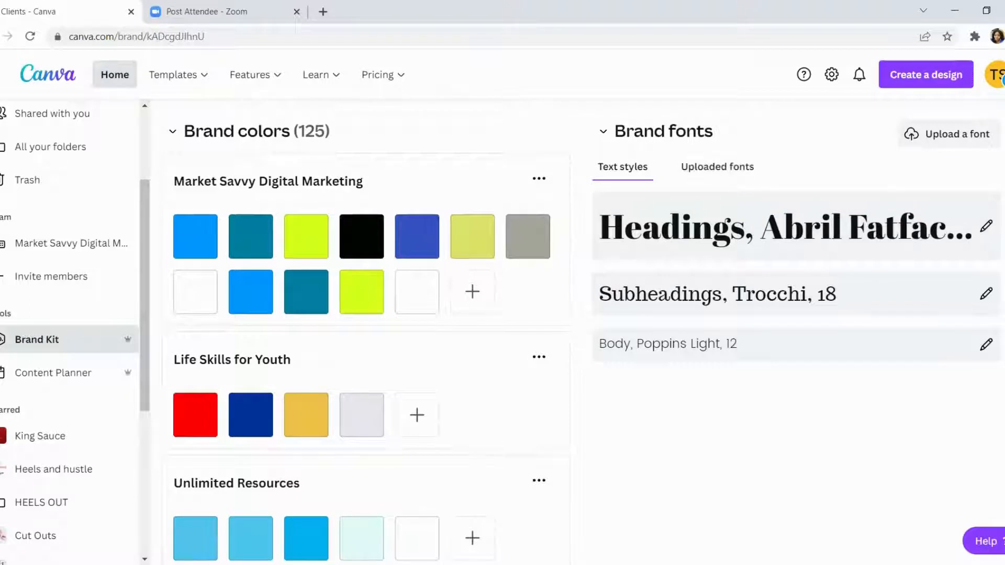
- Examine the Clients kit's uploaded fonts, text styles, logos and the full list of brand color palettes
left_click(717, 167)
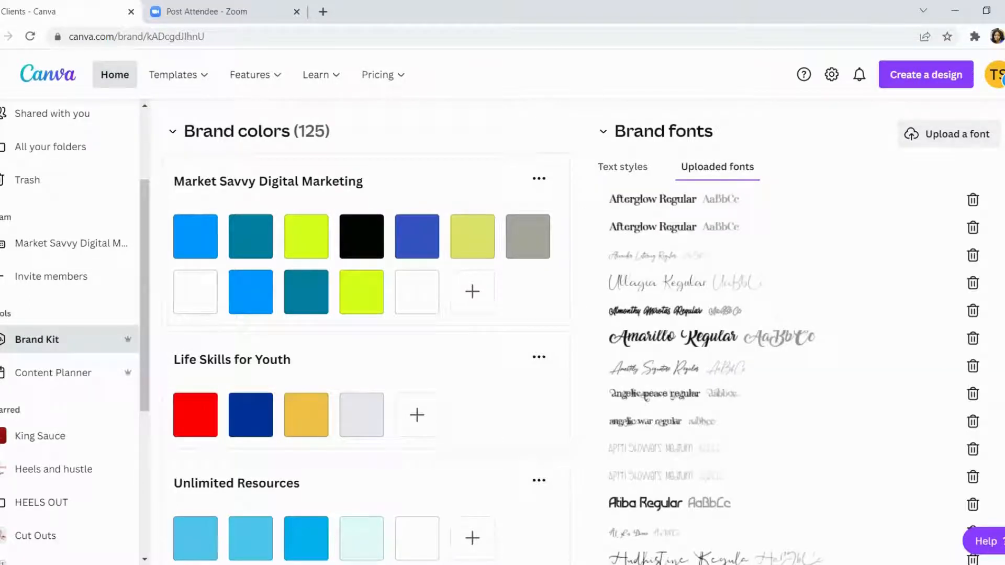
left_click(623, 167)
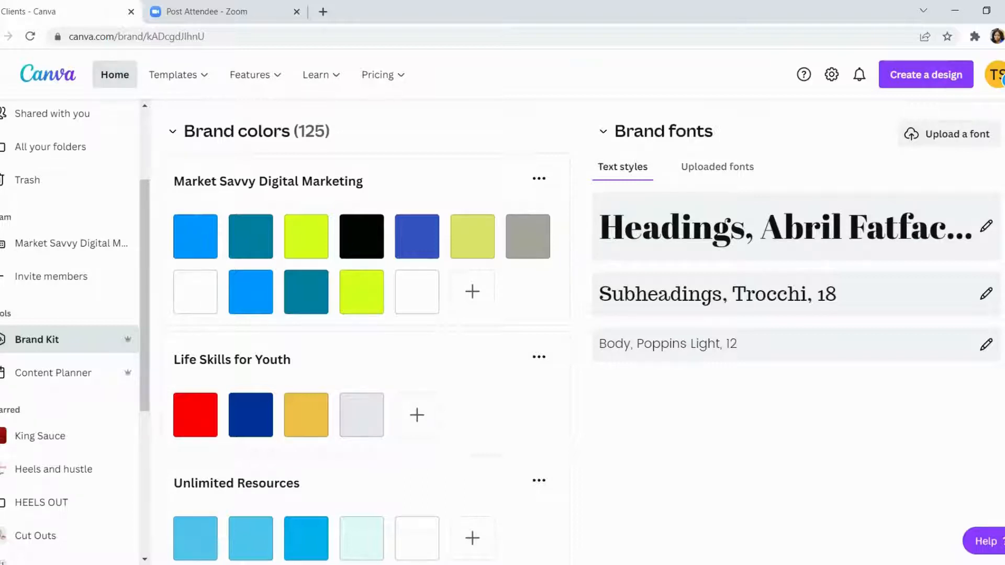
scroll(576, 314, "up", 1)
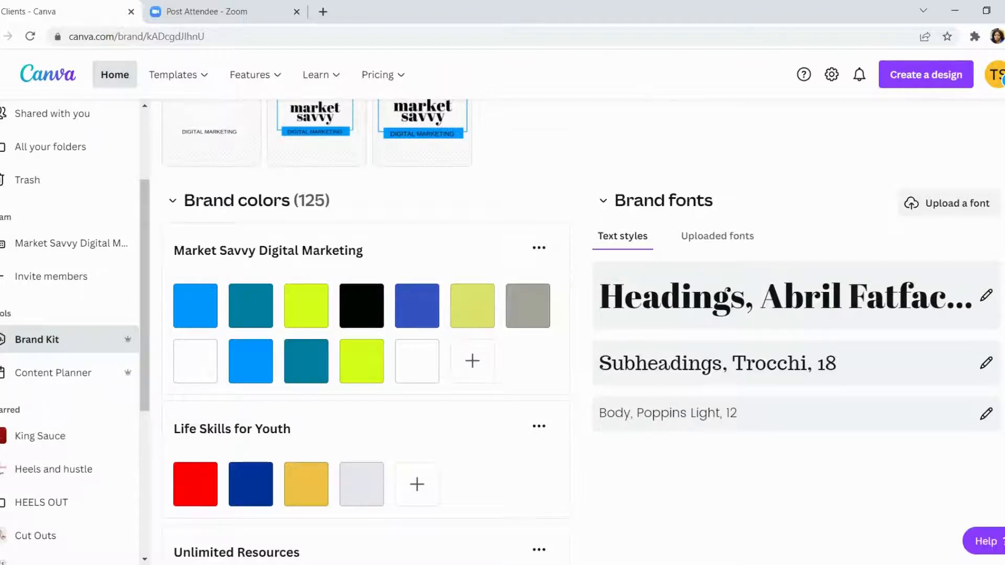
scroll(362, 178, "down", 6)
scroll(361, 162, "up", 3)
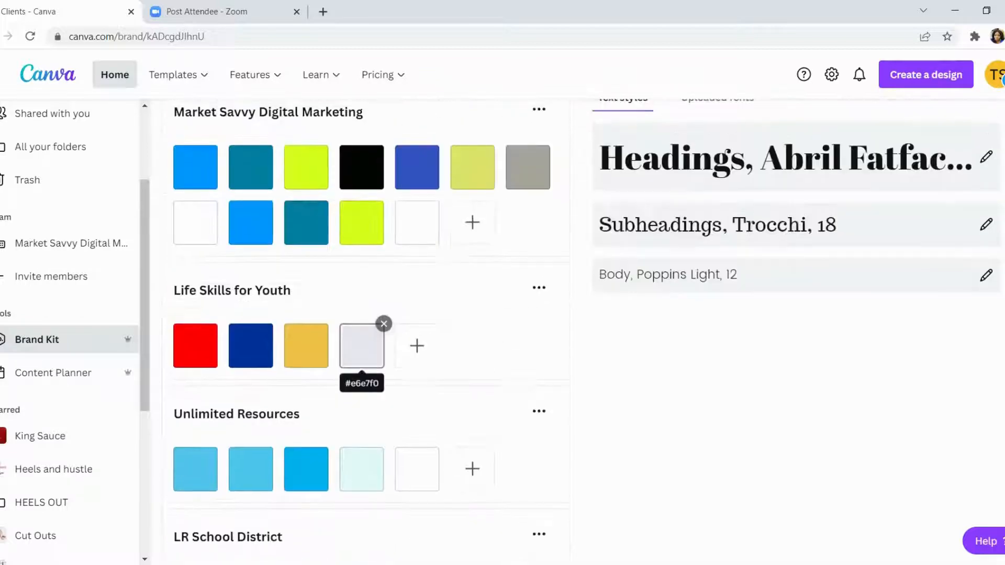
scroll(362, 178, "up", 2)
scroll(362, 178, "down", 1)
scroll(362, 178, "down", 5)
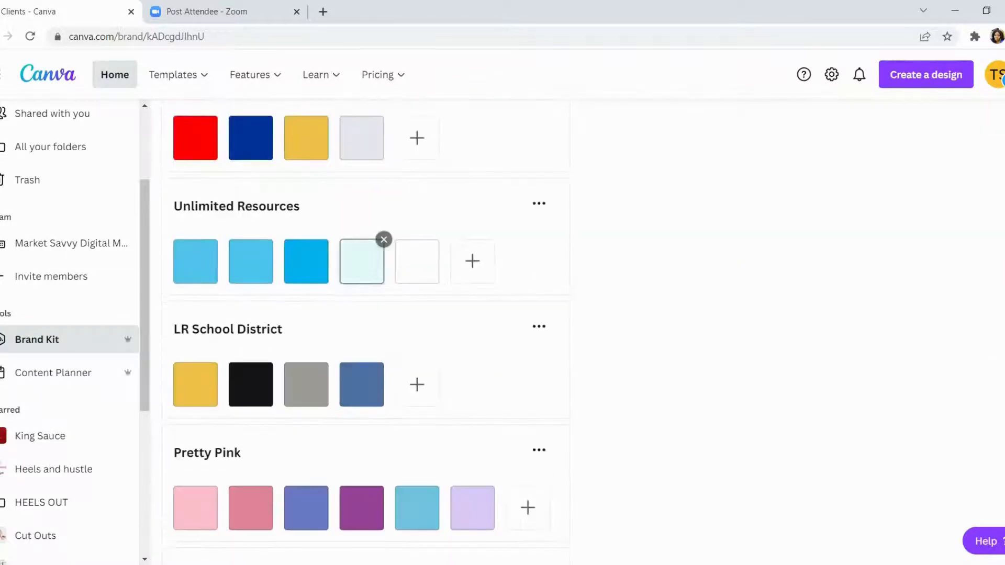
scroll(362, 178, "up", 9)
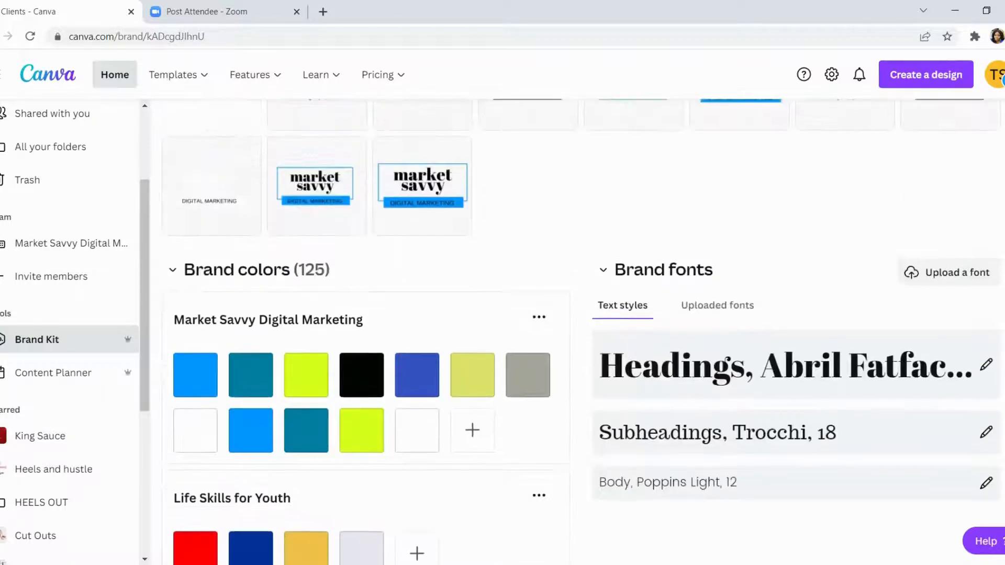
scroll(307, 139, "down", 18)
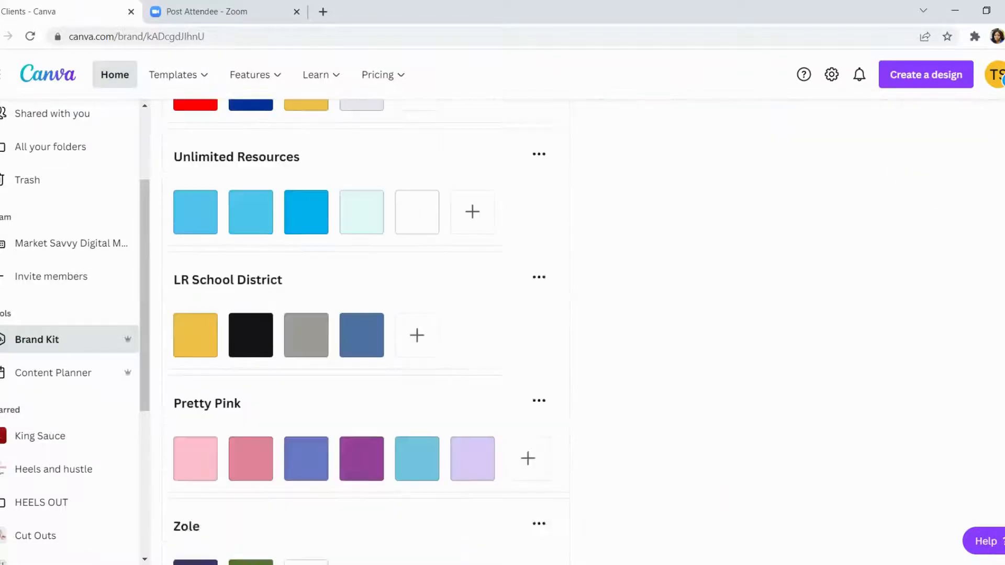
scroll(306, 139, "down", 18)
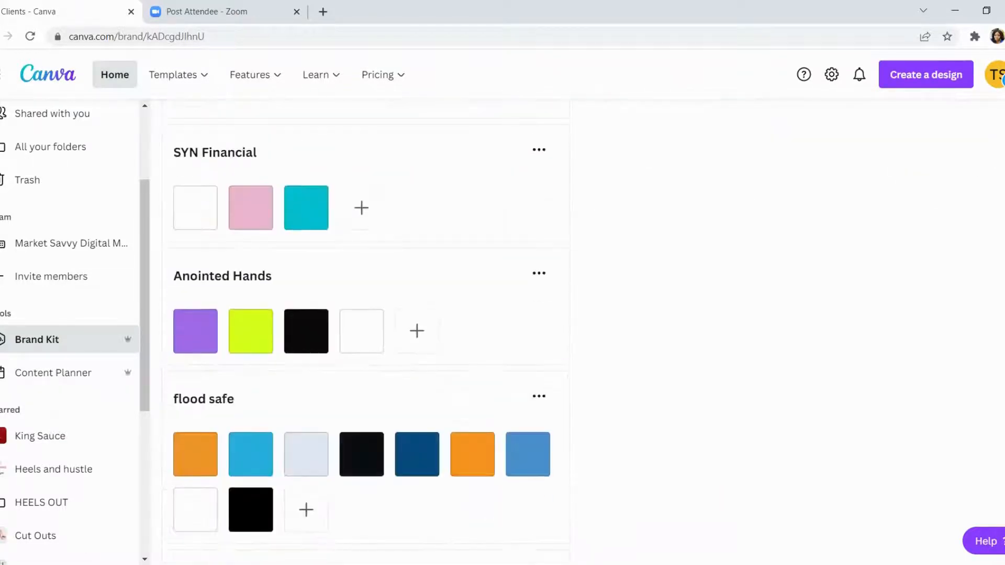
scroll(306, 319, "down", 5)
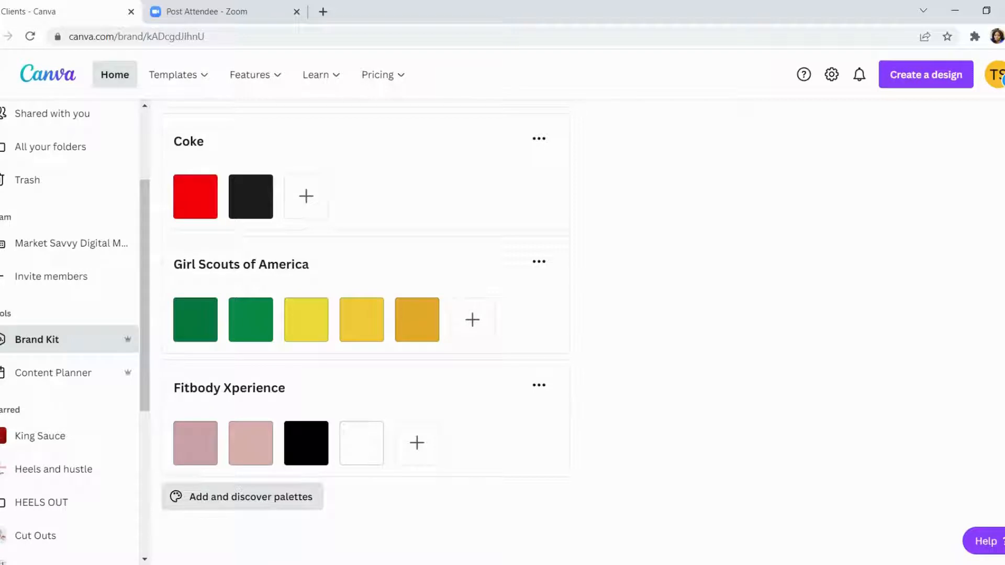
- Add a custom color palette to the Clients brand kit and name it YOUR BRAND NAME
left_click(246, 497)
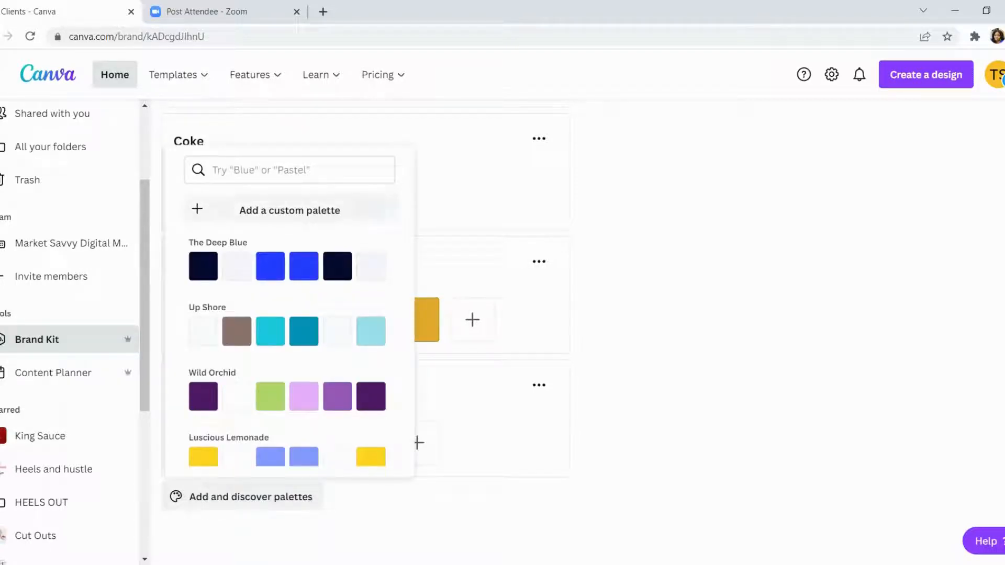
left_click(290, 210)
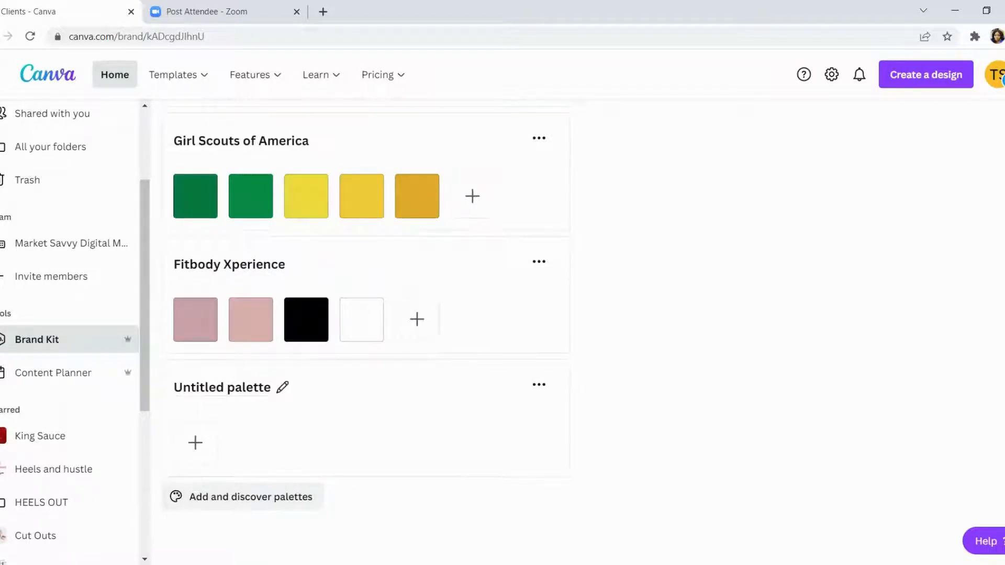
left_click(230, 388)
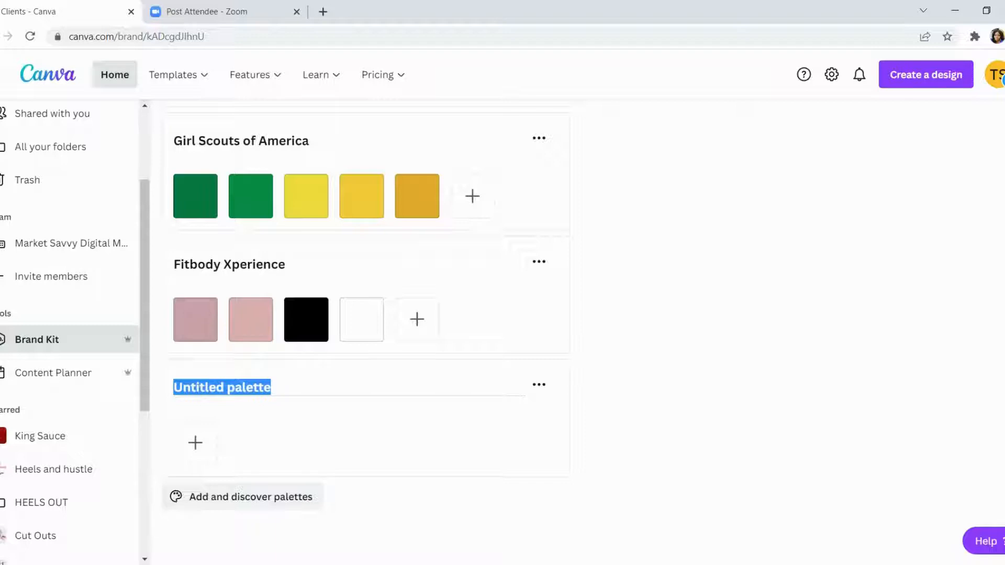
type("YOUR BRAND")
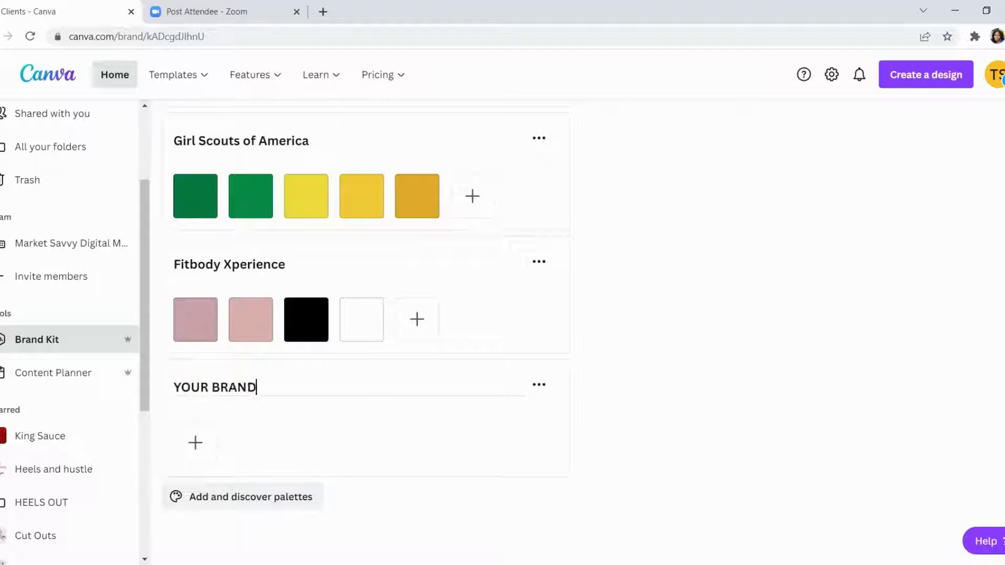
type(" NAME")
key("Tab")
key("Return")
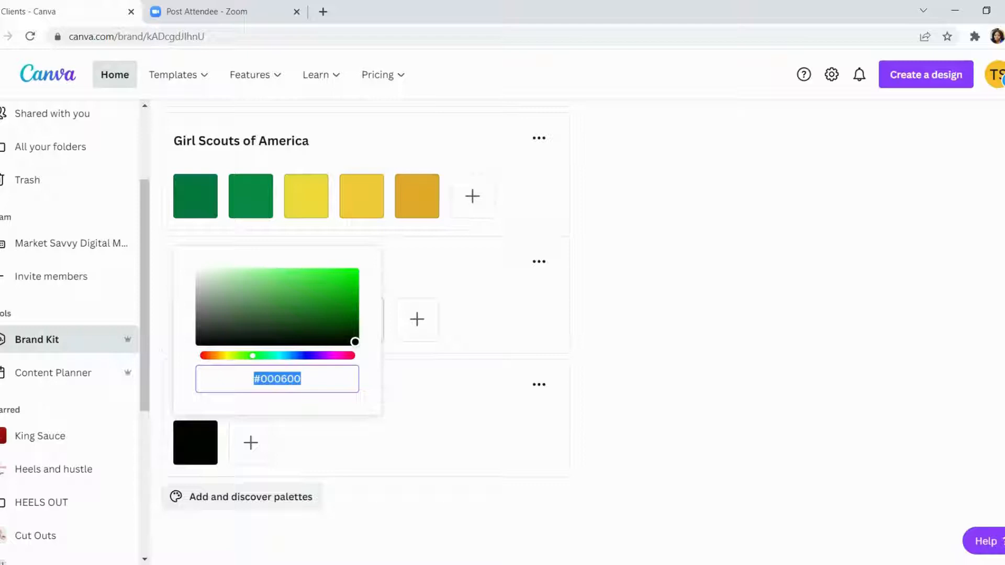
- Set the YOUR BRAND NAME palette's first color to a medium green and add yellow-green #D5D83D as the second
left_click_drag(356, 342, 368, 280)
key("Escape")
left_click(251, 443)
left_click(285, 356)
left_click(333, 297)
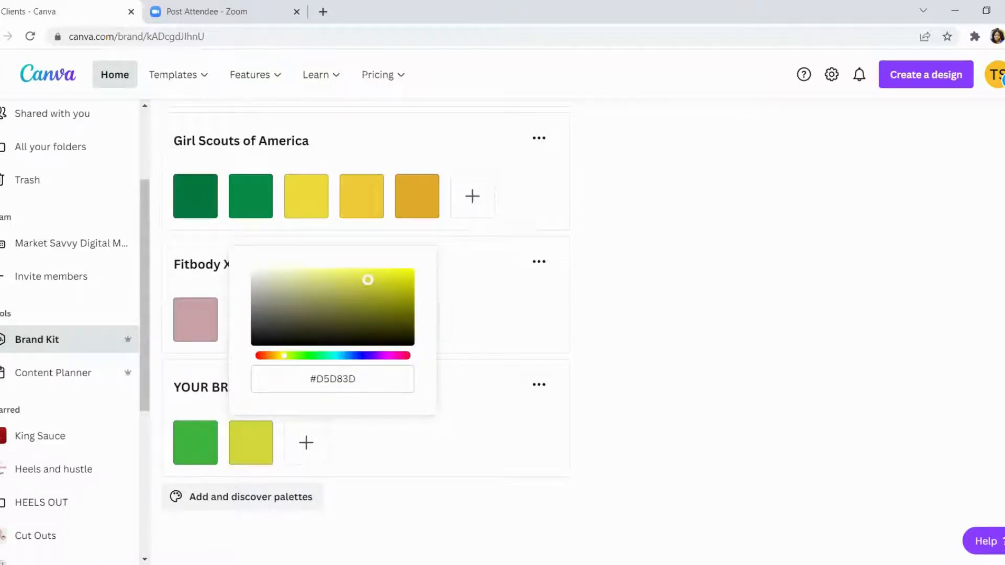
- Add bright blue #31ABE6 as the third color of the YOUR BRAND NAME palette
left_click(307, 443)
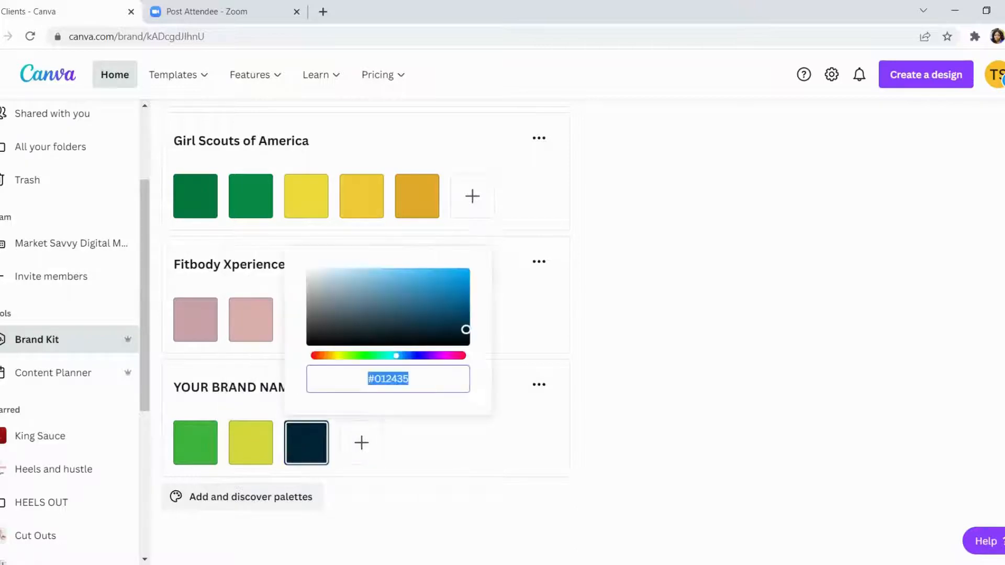
left_click(399, 307)
left_click_drag(398, 307, 436, 276)
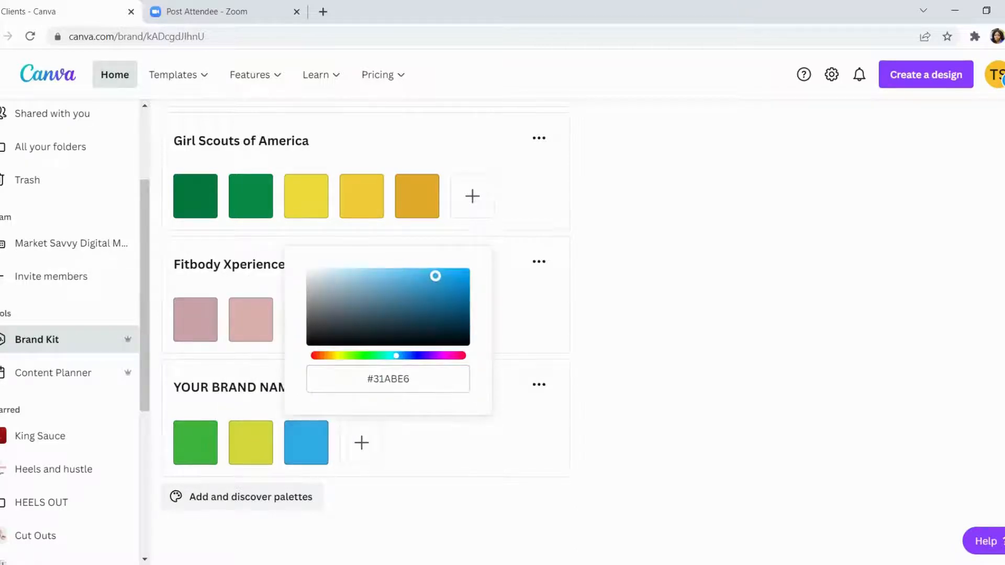
left_click(422, 446)
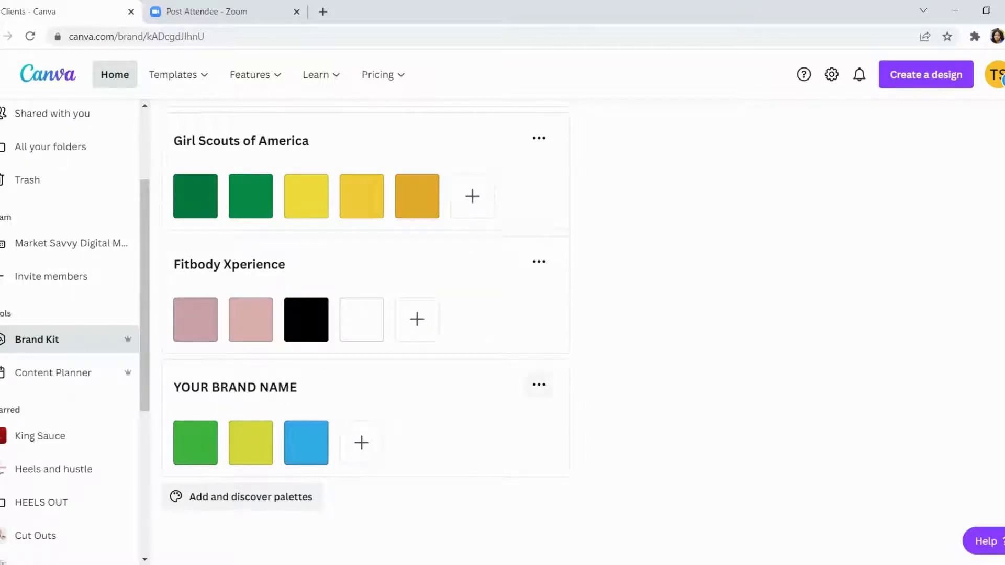
- Reorder the Clients kit's palettes by moving YOUR BRAND NAME up until it sits directly above Hilton
left_click(539, 385)
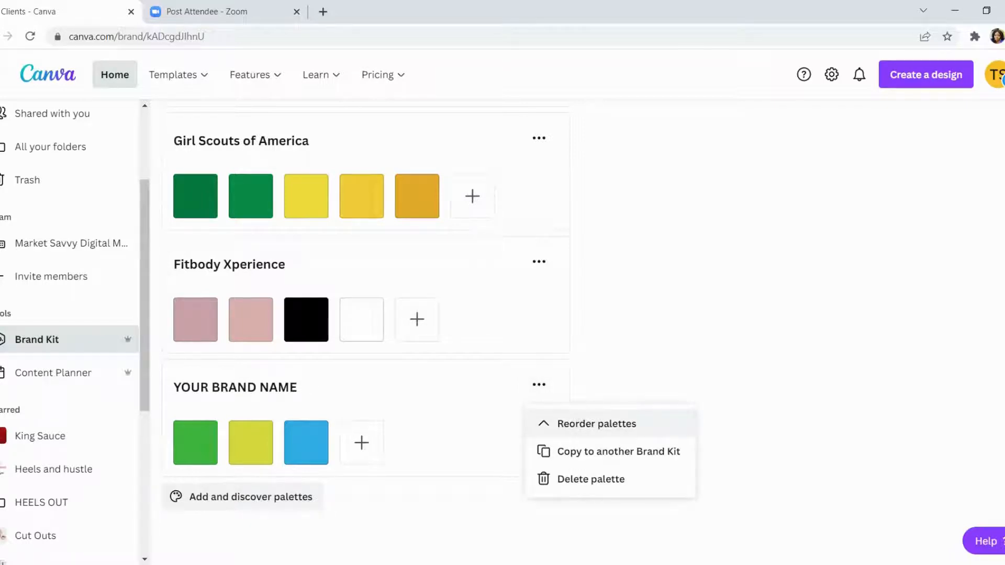
left_click(597, 424)
left_click(484, 385)
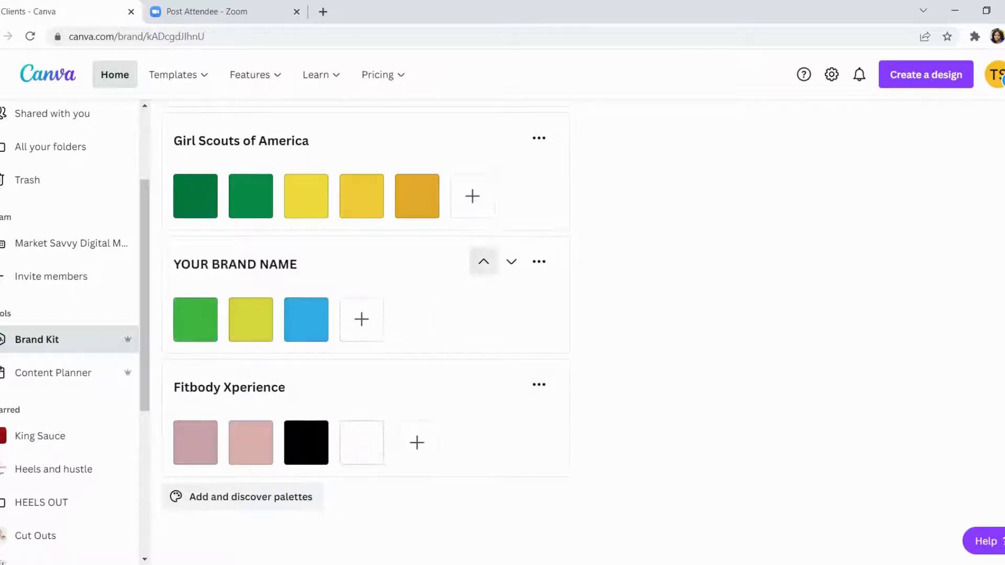
left_click(484, 261)
scroll(484, 262, "up", 1)
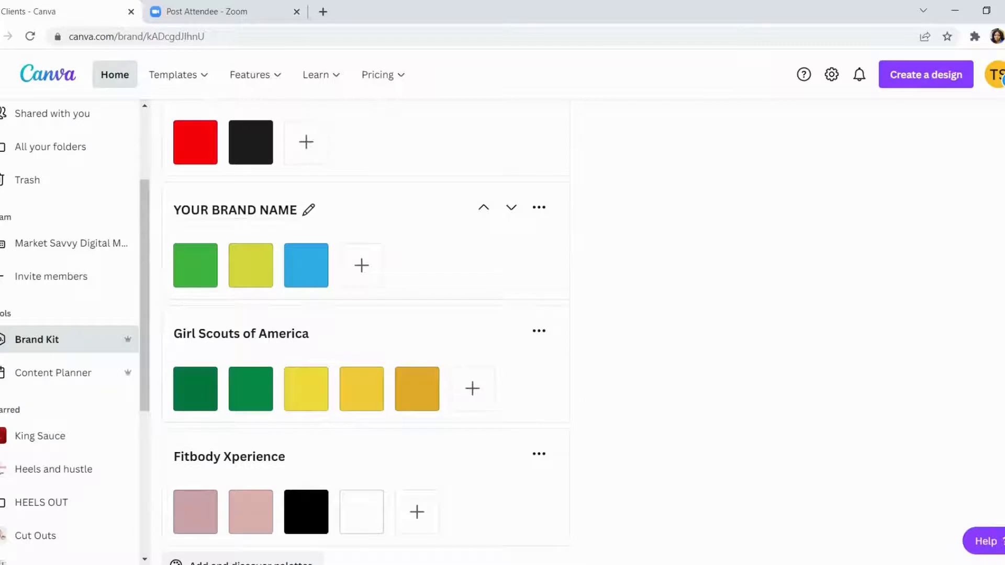
left_click(483, 207)
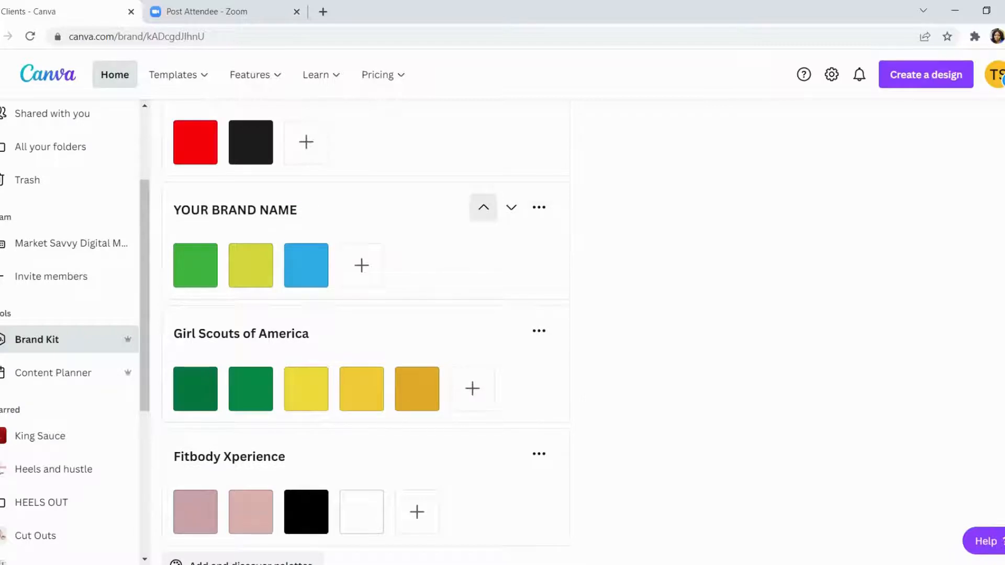
scroll(484, 207, "up", 3)
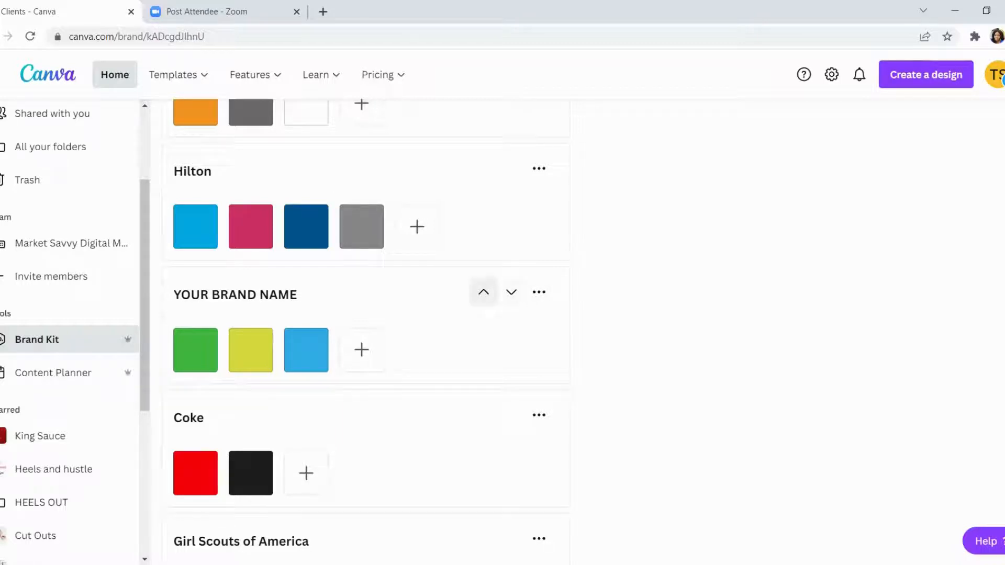
left_click(483, 291)
scroll(484, 292, "up", 8)
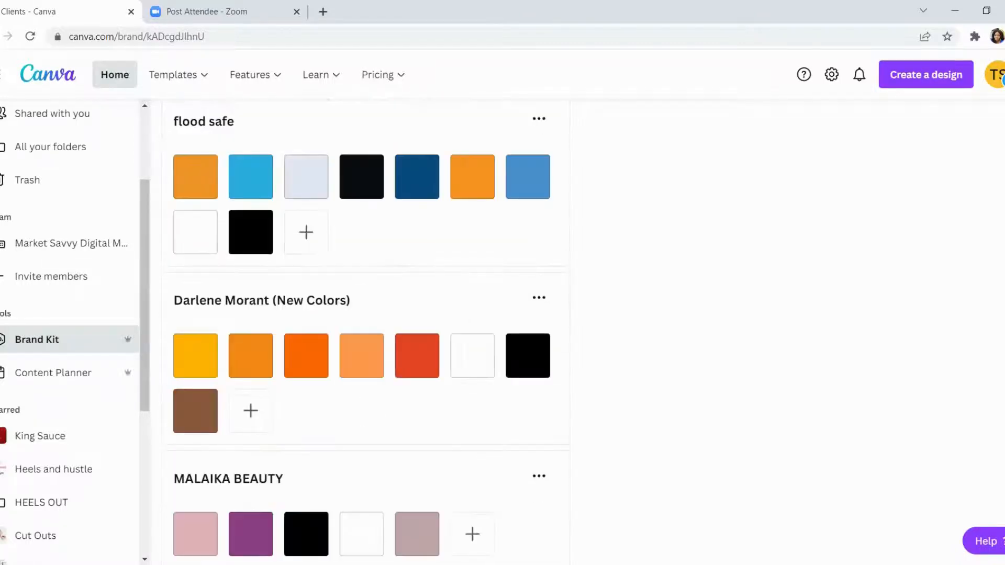
- Browse the Instagram Stories templates and start a new design from the pink Valentine Super Sale template
mouse_move(173, 75)
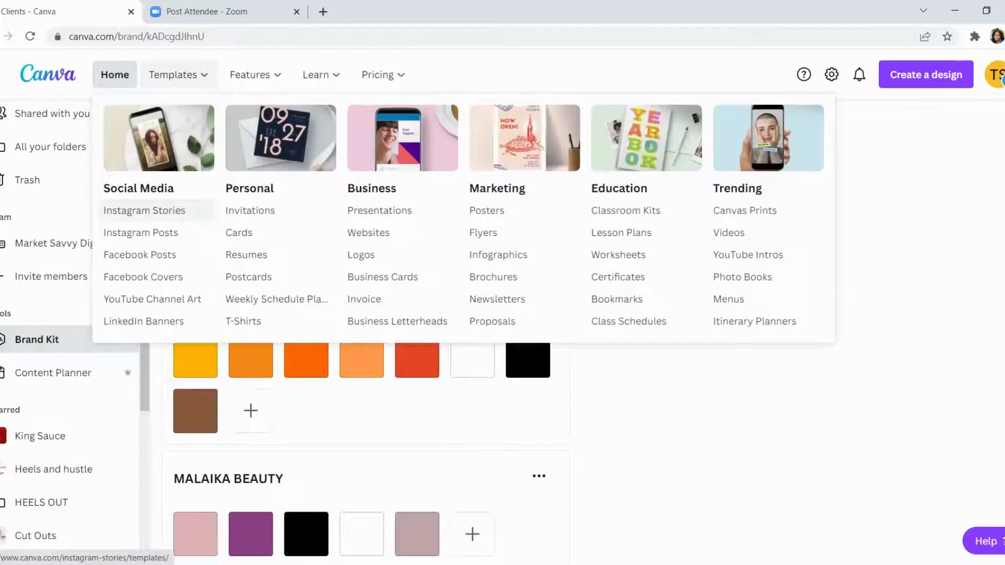
left_click(157, 210)
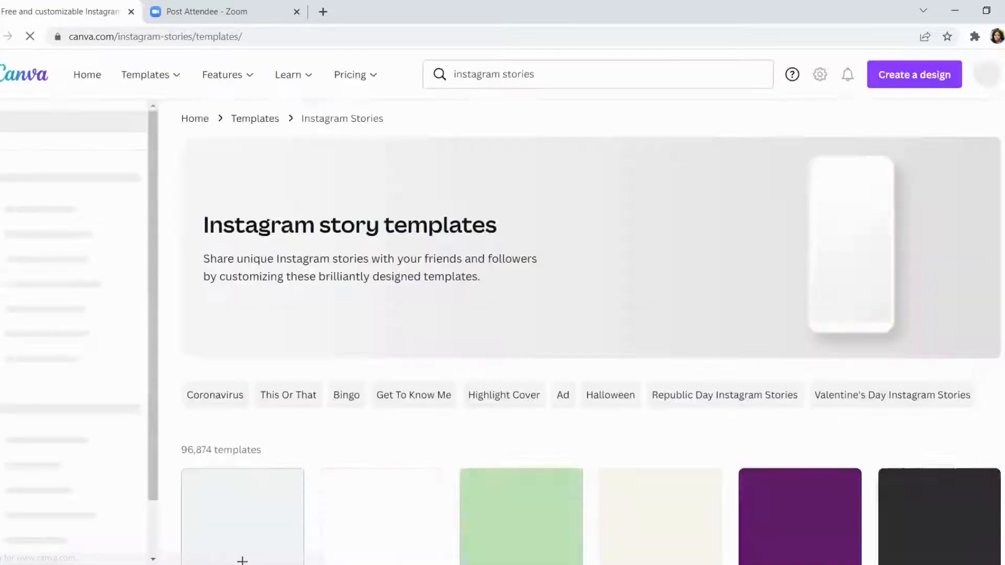
scroll(592, 333, "down", 2)
scroll(382, 367, "down", 1)
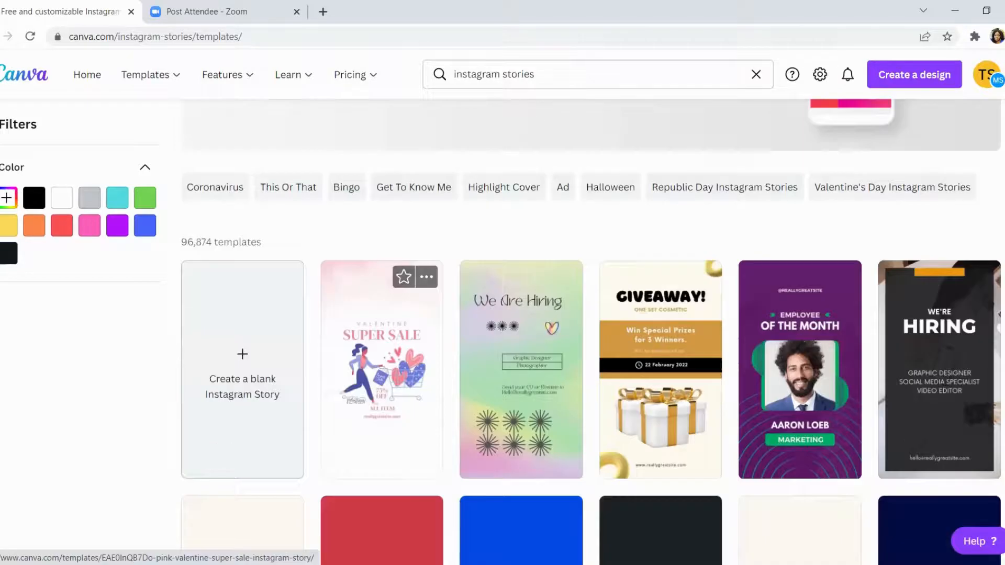
left_click(242, 371)
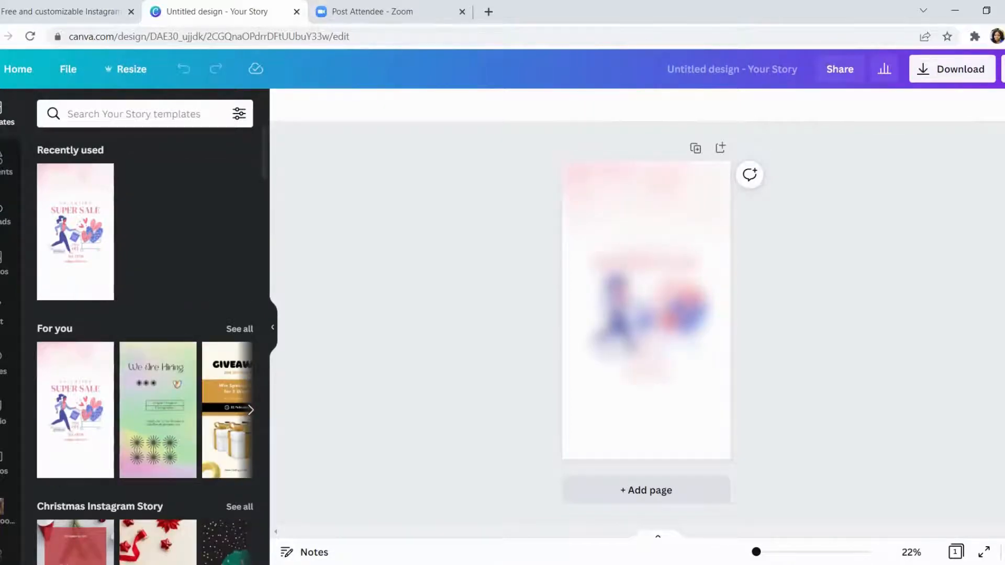
- Select the SUPER SALE heading and open its text color choices to look through the Clients kit's palettes
left_click(646, 262)
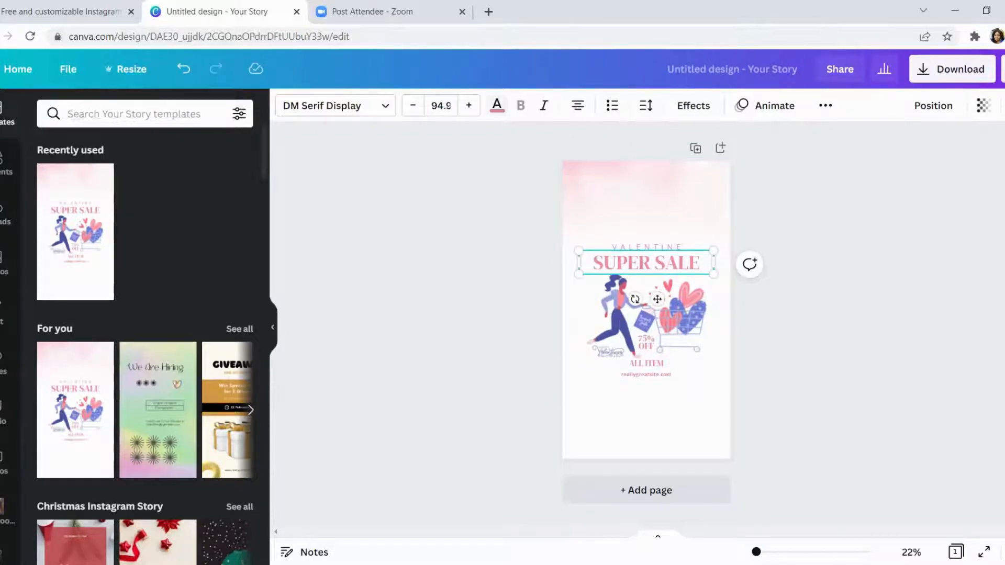
left_click(497, 106)
scroll(163, 234, "down", 4)
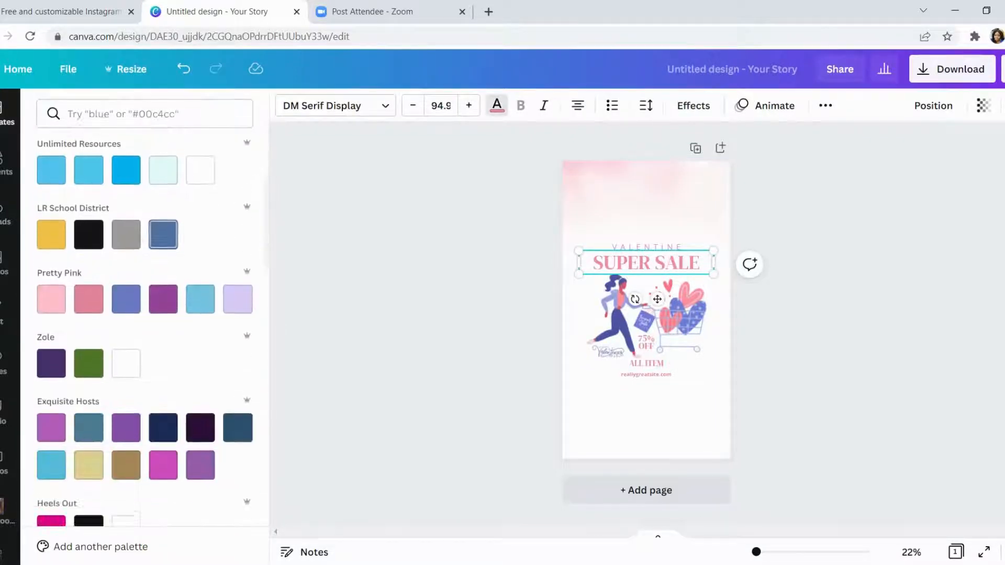
scroll(162, 299, "down", 4)
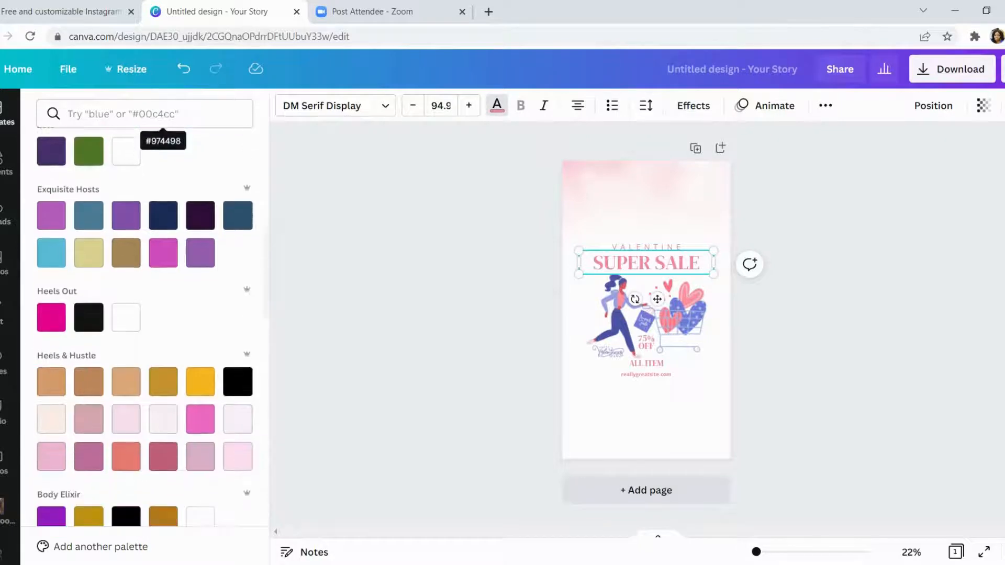
scroll(163, 299, "down", 3)
- Try to find the brand palette by searching the colors for "your", and clear the search
left_click(144, 114)
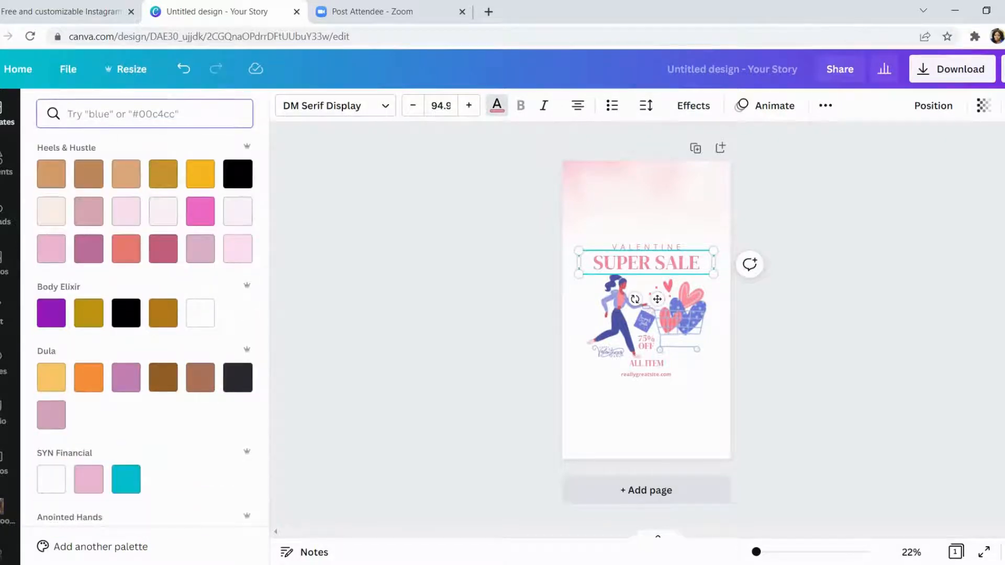
type("your")
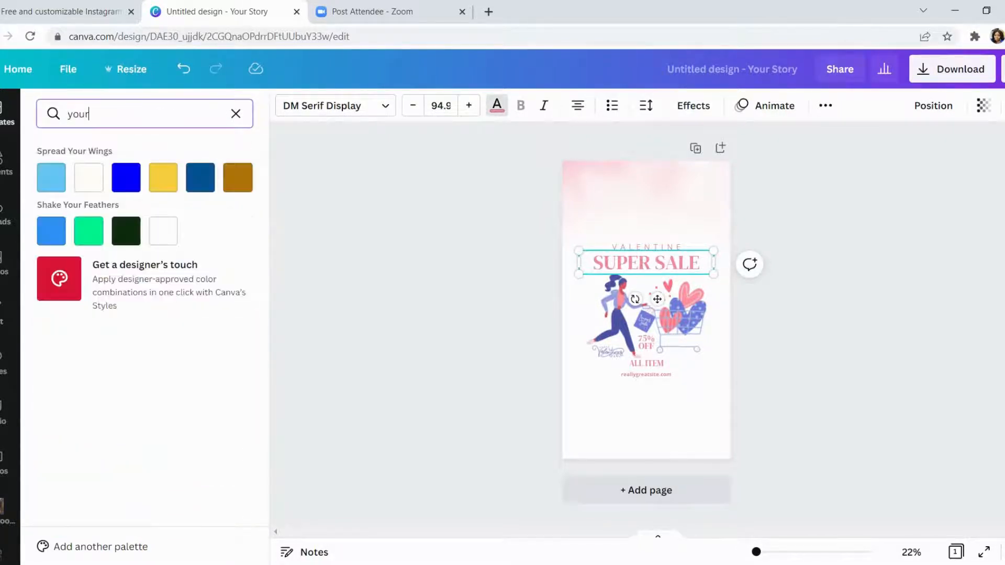
key("BackSpace")
key("BackSpace")
key("BackSpace")
key("BackSpace")
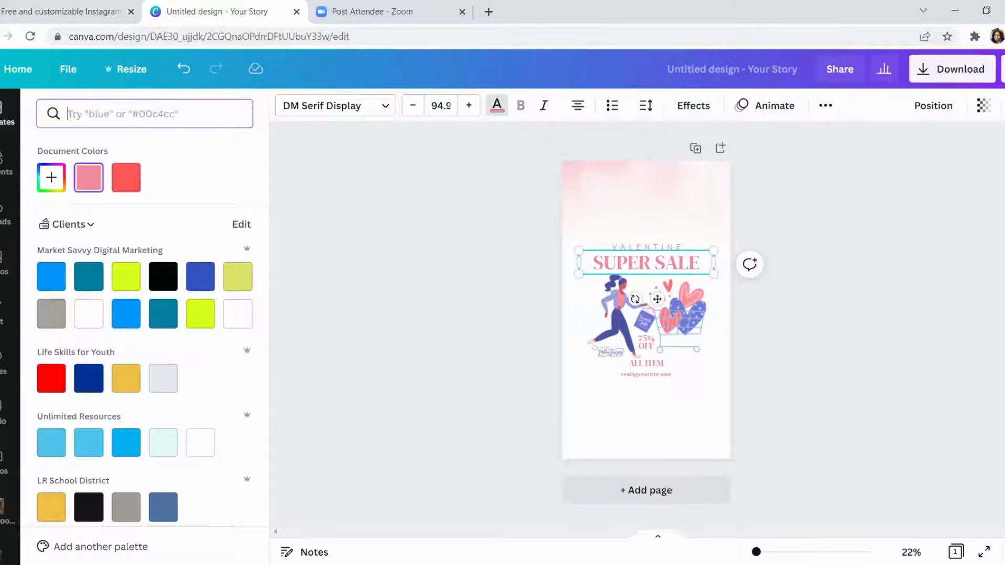
- Apply the blue from the YOUR BRAND NAME palette to the SUPER SALE heading
scroll(153, 328, "down", 8)
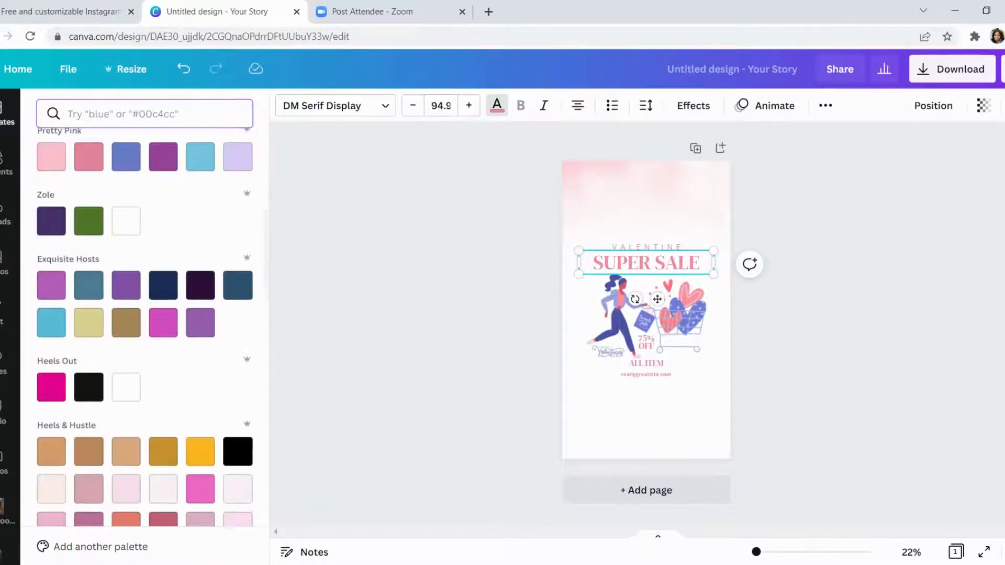
scroll(153, 328, "down", 9)
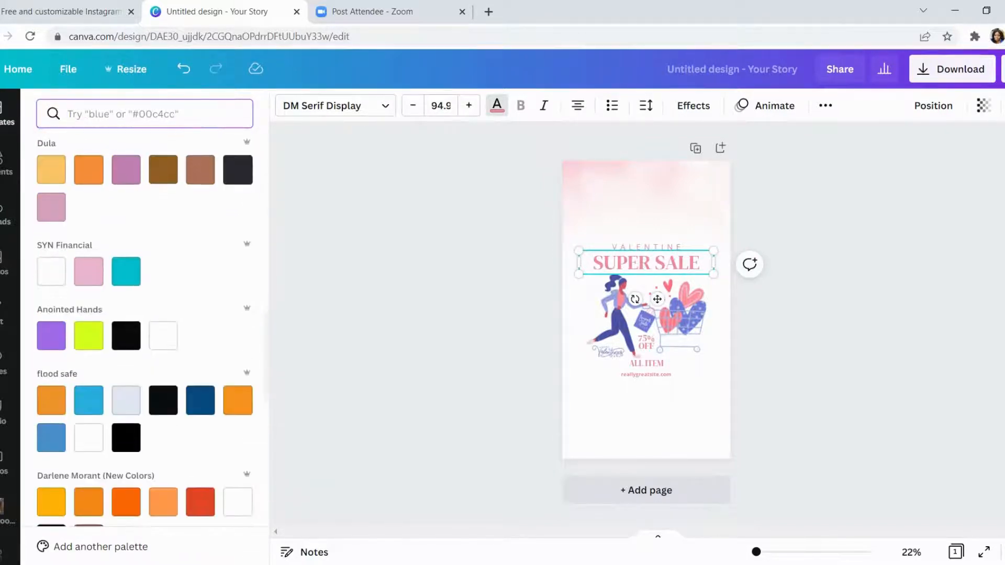
scroll(152, 328, "down", 8)
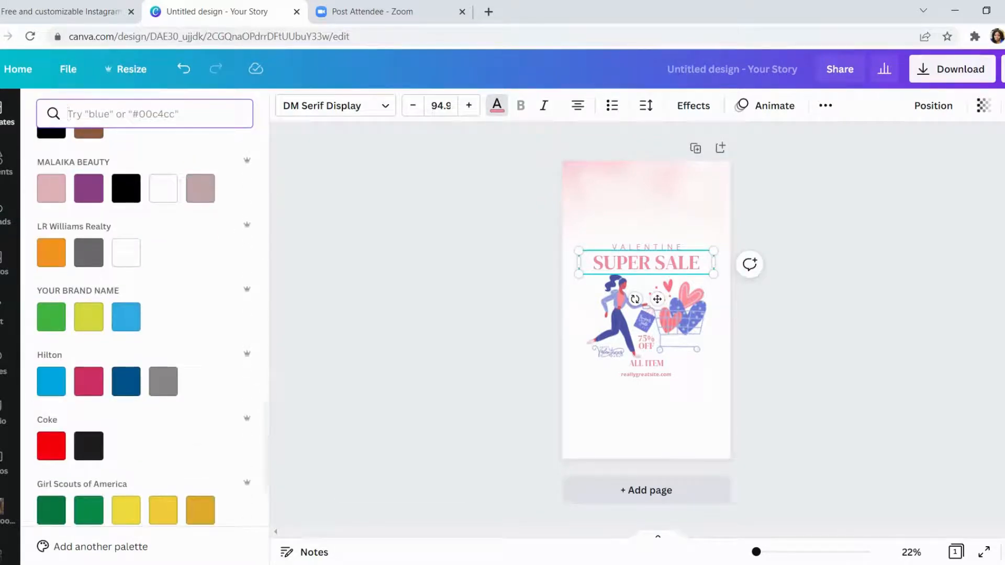
left_click(126, 317)
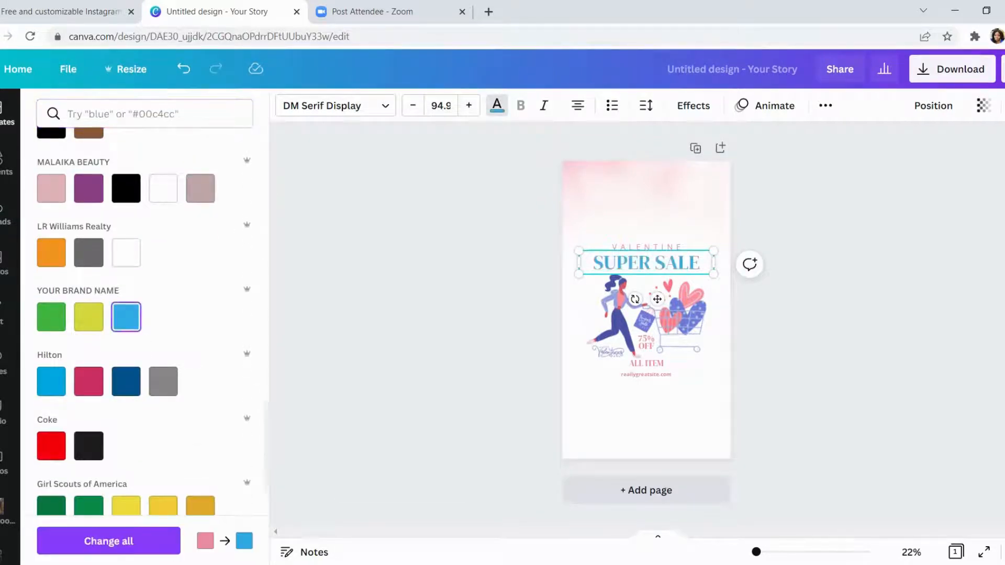
- Preview the SUPER SALE heading in the brand palette's yellow-green, green and blue by alternating between them, ending on blue
left_click(88, 316)
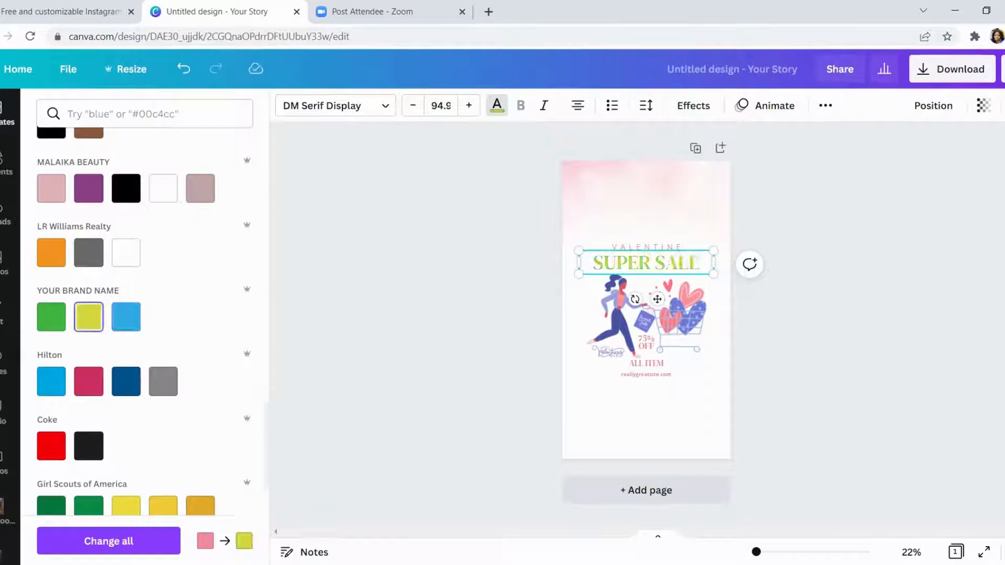
left_click(52, 317)
left_click(89, 317)
left_click(126, 317)
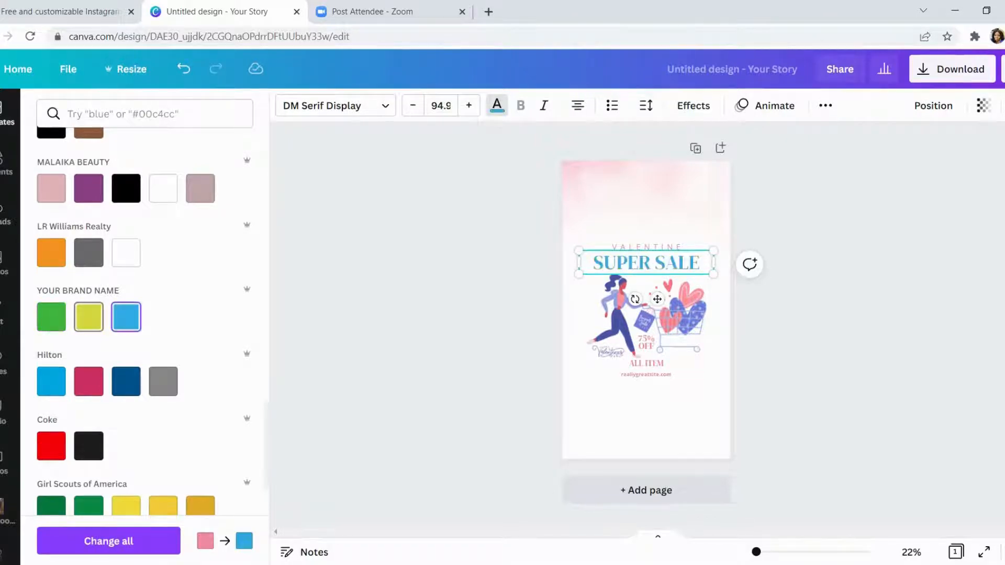
left_click(88, 317)
left_click(51, 317)
left_click(88, 317)
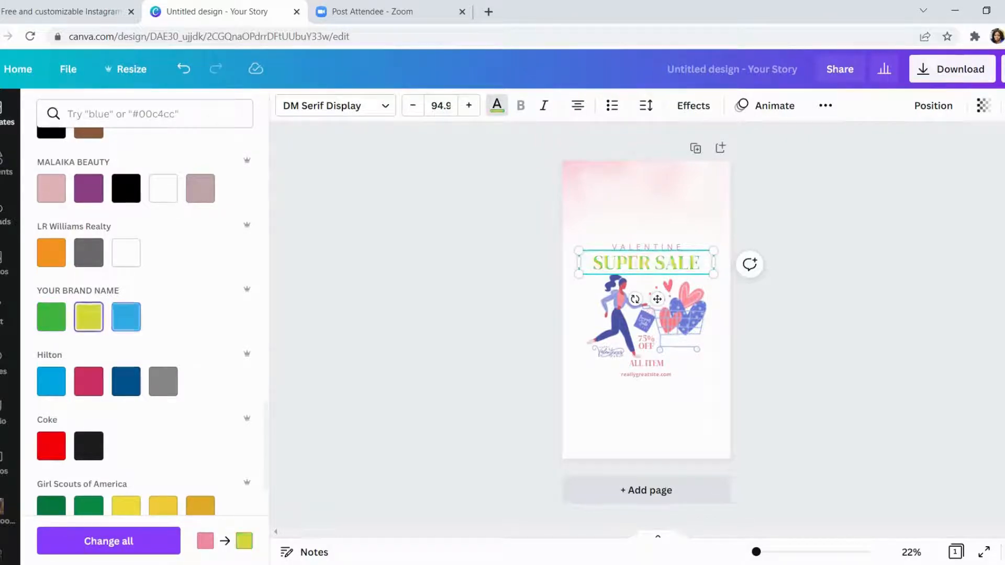
left_click(126, 317)
left_click(88, 317)
left_click(52, 316)
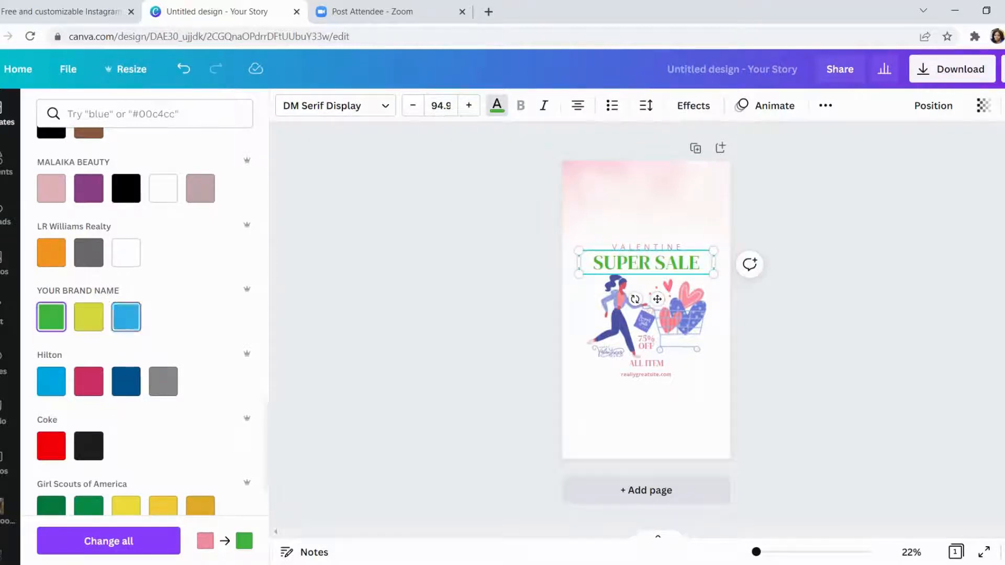
left_click(126, 317)
left_click(51, 317)
left_click(89, 317)
left_click(126, 317)
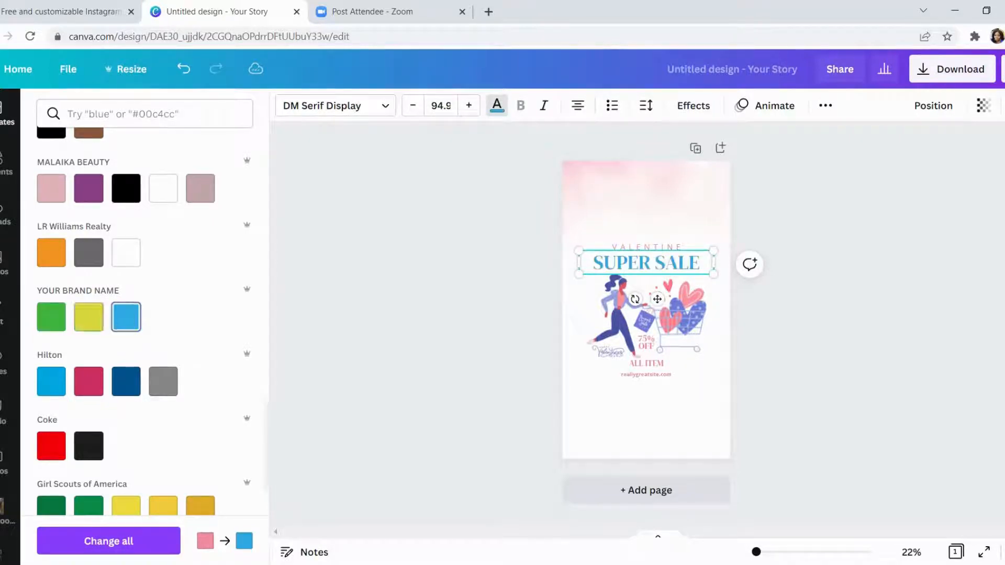
- Return to the story templates and search for the suggested Valentine's Day Instagram Stories
left_click(4, 114)
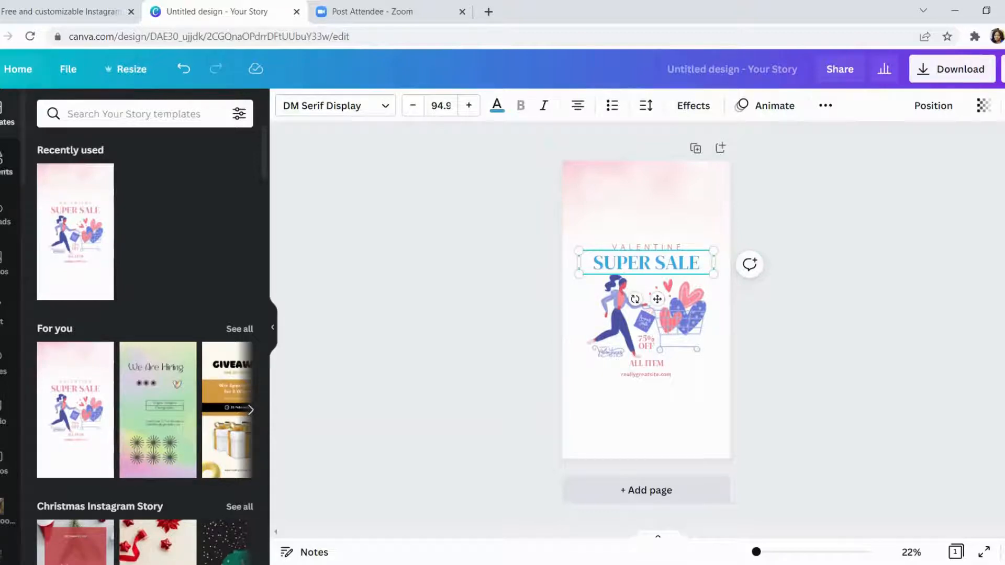
left_click(134, 114)
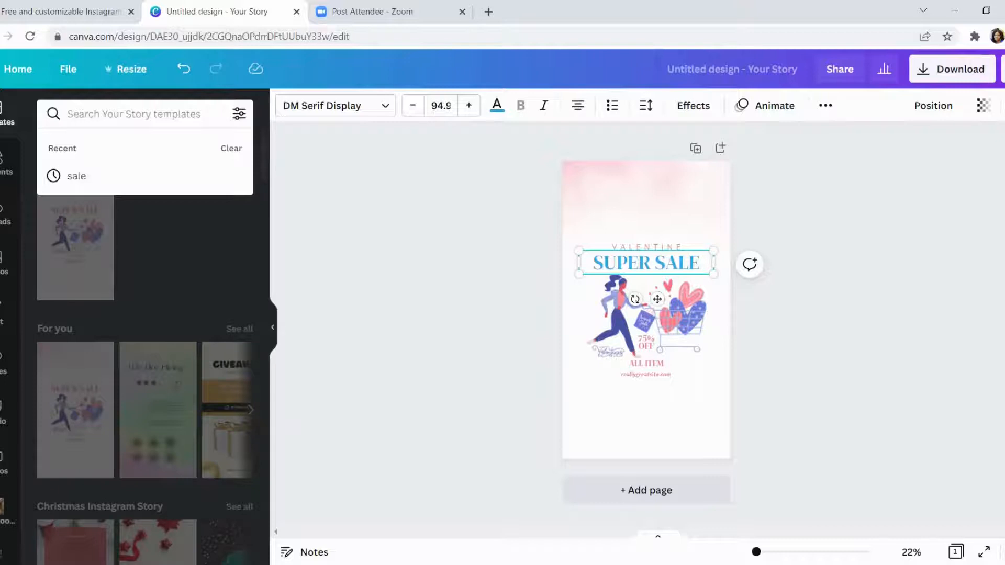
type("v")
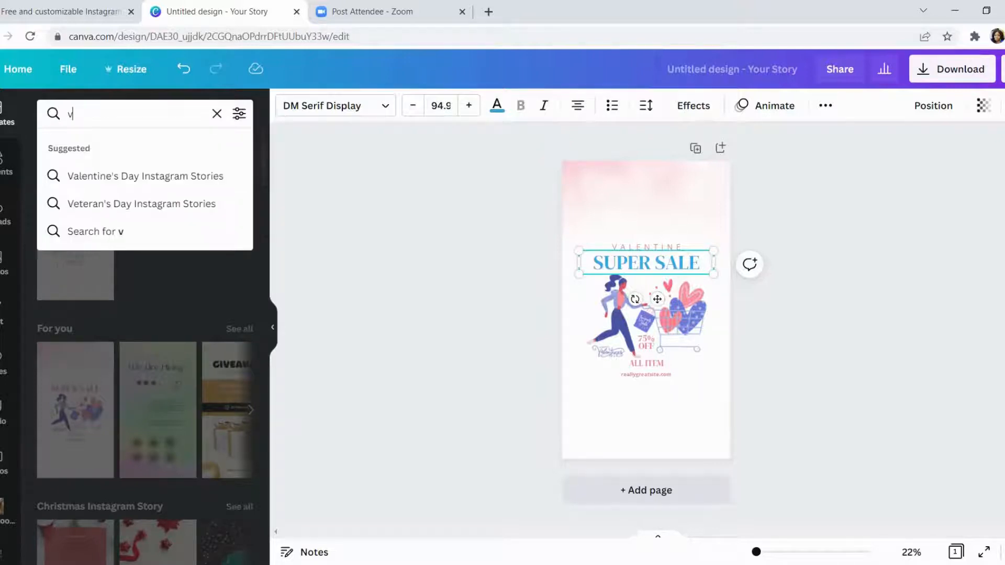
left_click(145, 176)
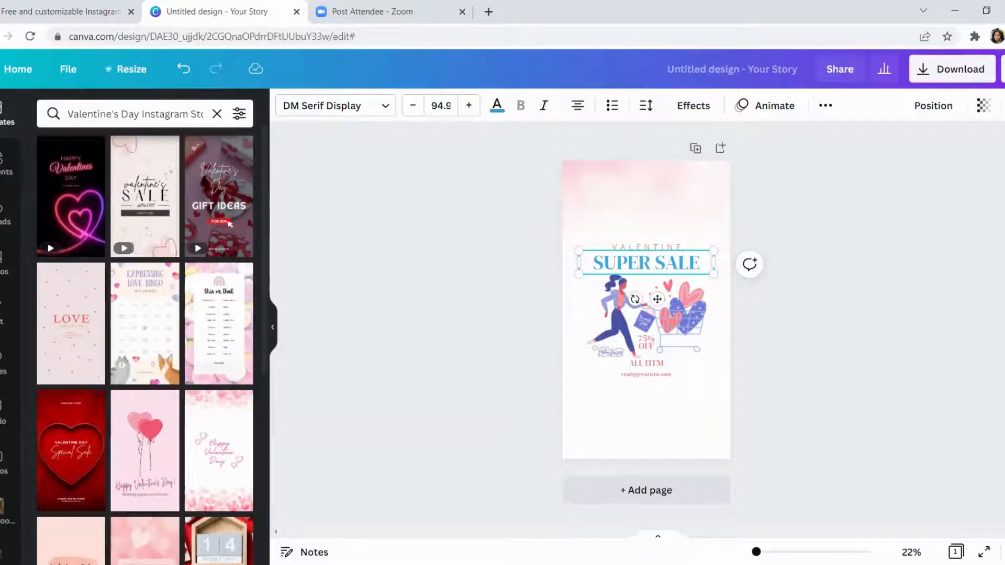
- Replace the page's design with the red heart Valentine Day Special Sale template from the search results
scroll(219, 262, "down", 1)
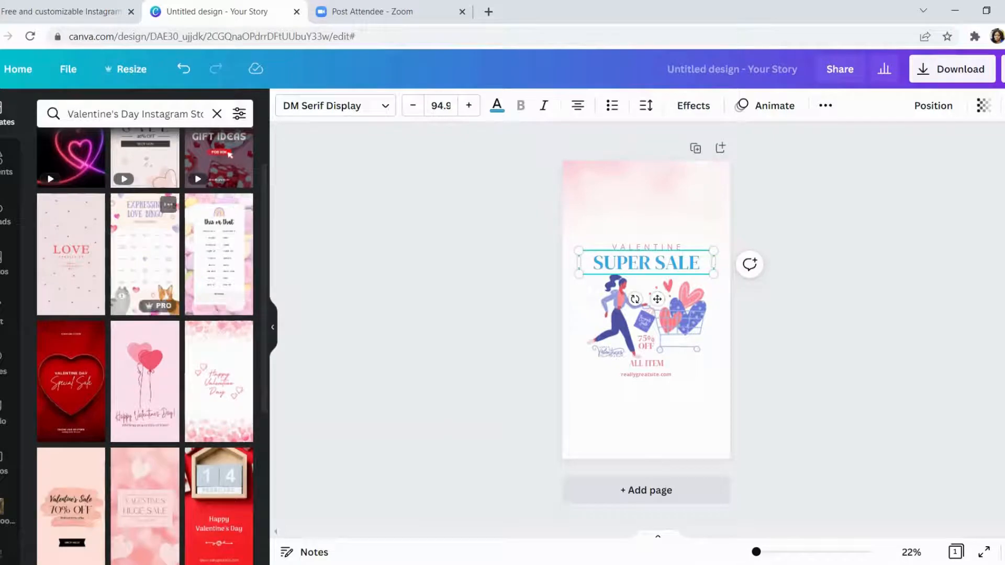
scroll(152, 251, "down", 1)
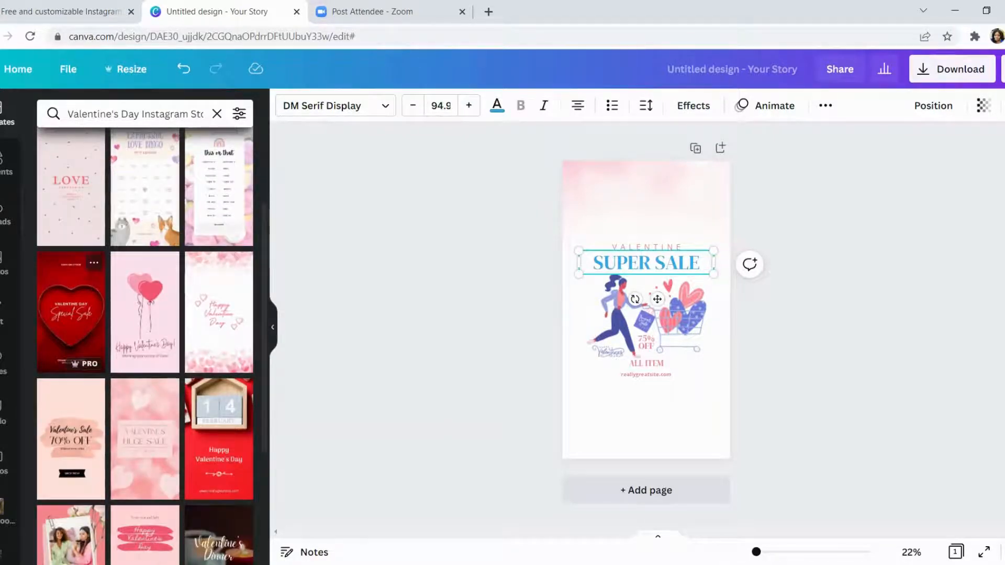
left_click(71, 312)
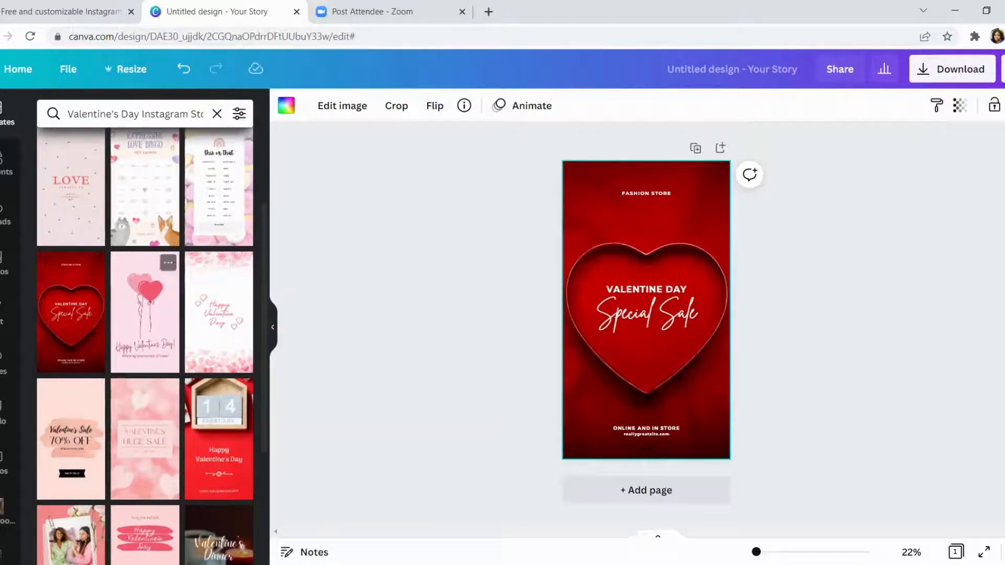
- Look through more of the Valentine's Day story templates and return to the start of the results
scroll(219, 367, "down", 4)
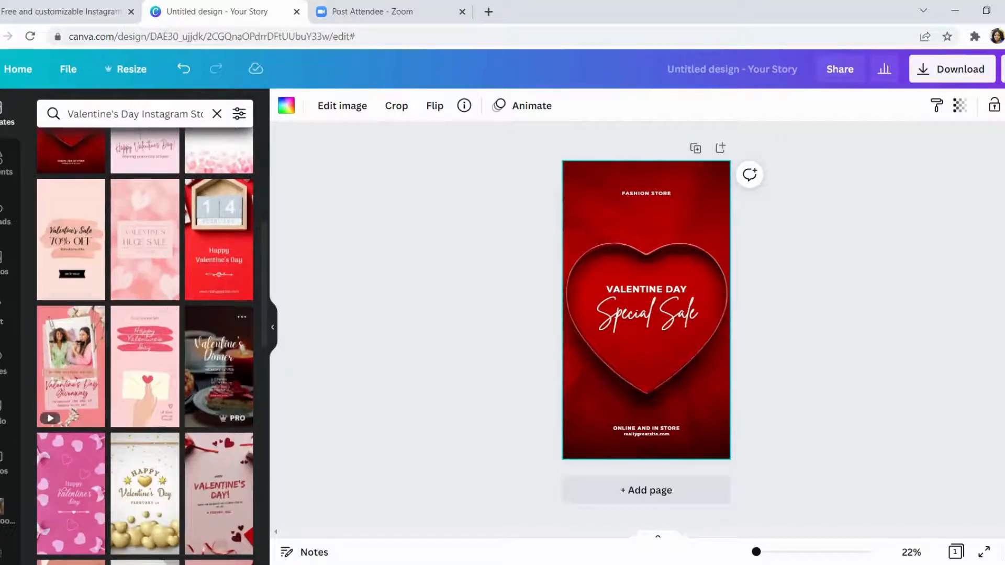
scroll(219, 367, "down", 1)
scroll(145, 340, "down", 4)
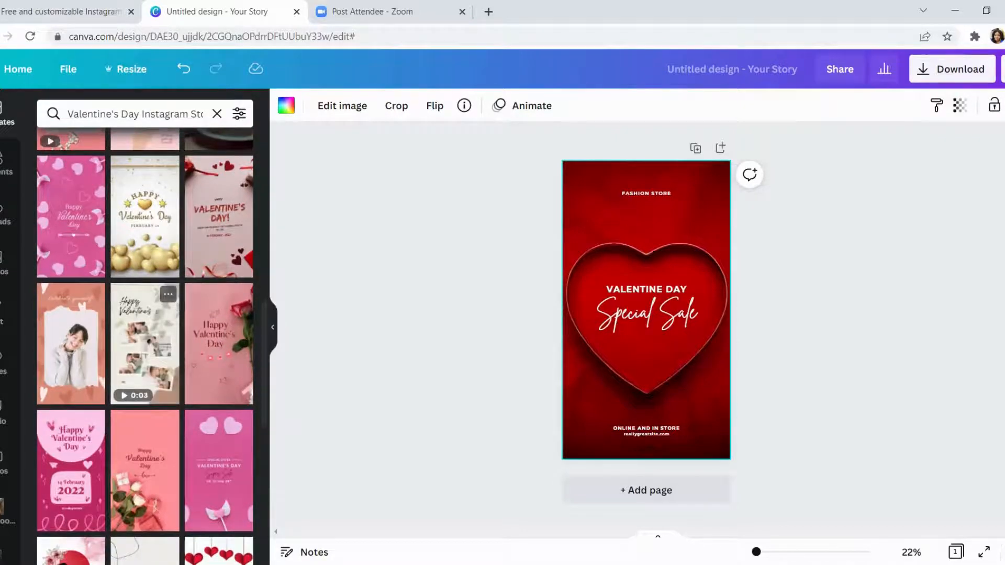
scroll(145, 417, "up", 10)
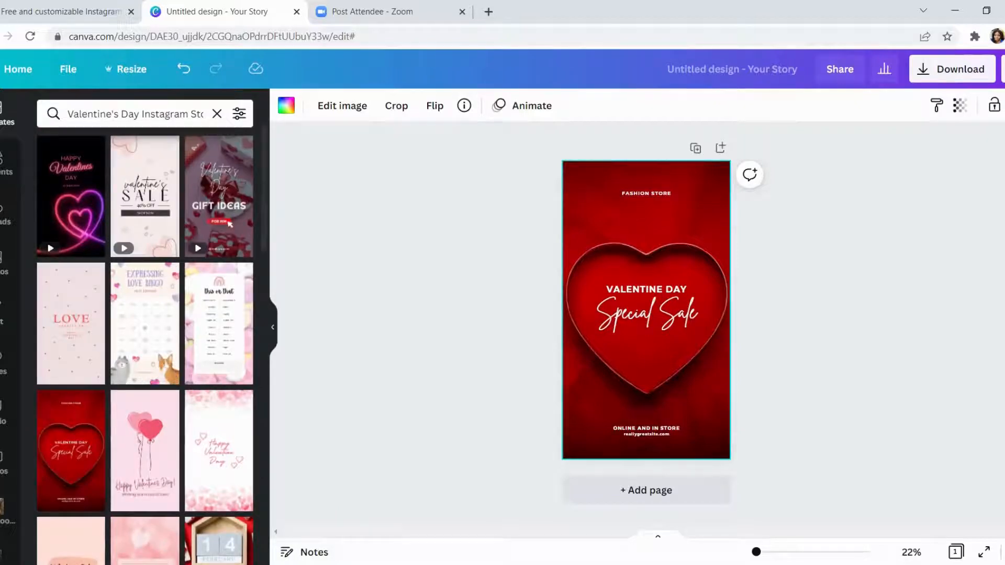
- Change the font of the Special Sale text to Poppins Light and return to the story templates
left_click(801, 262)
left_click(647, 313)
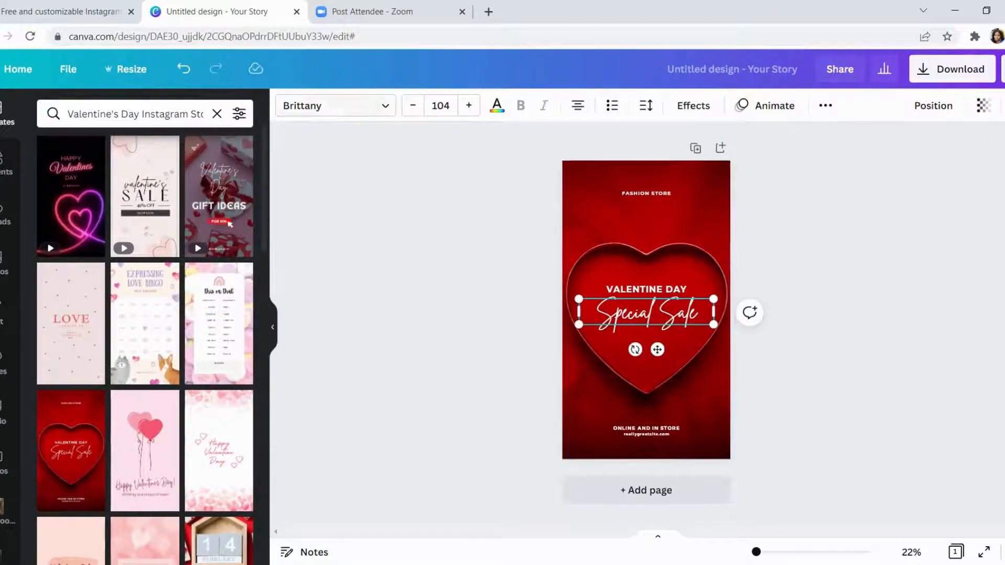
left_click(335, 105)
left_click(73, 258)
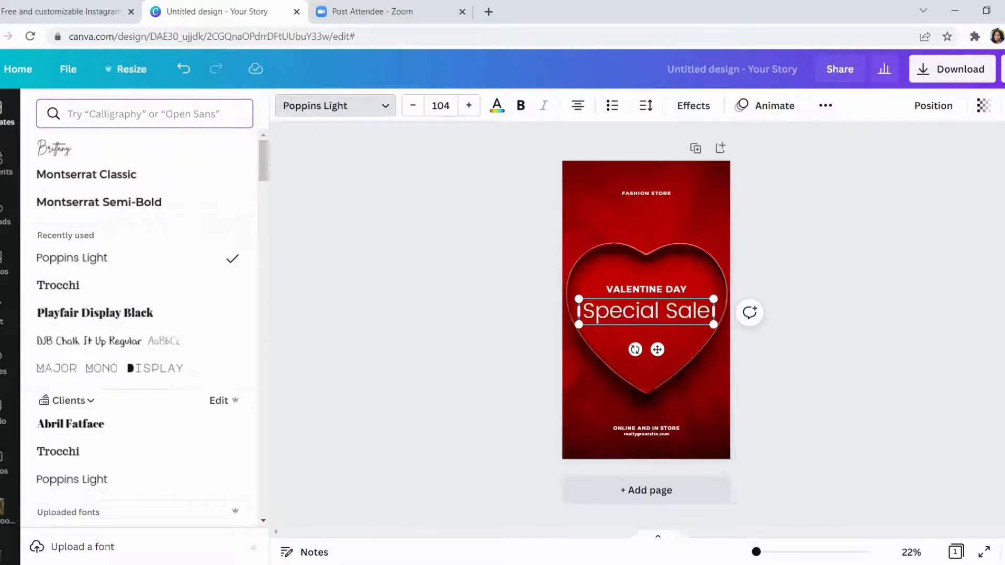
left_click(6, 114)
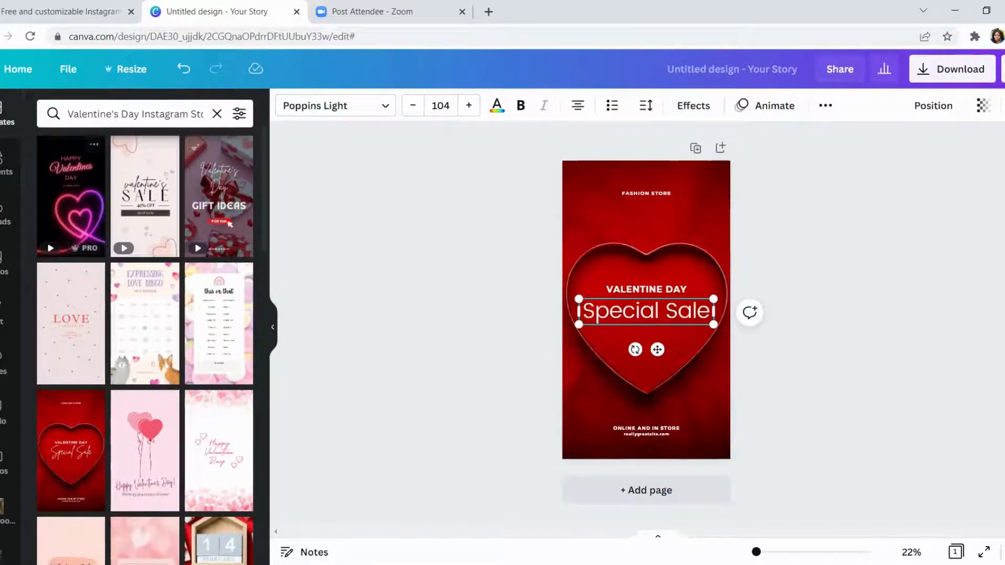
- Place the red pencil-line background and LOVE lettering from a photo search for "love", and move Special Sale below the lettering
left_click(4, 263)
left_click(144, 114)
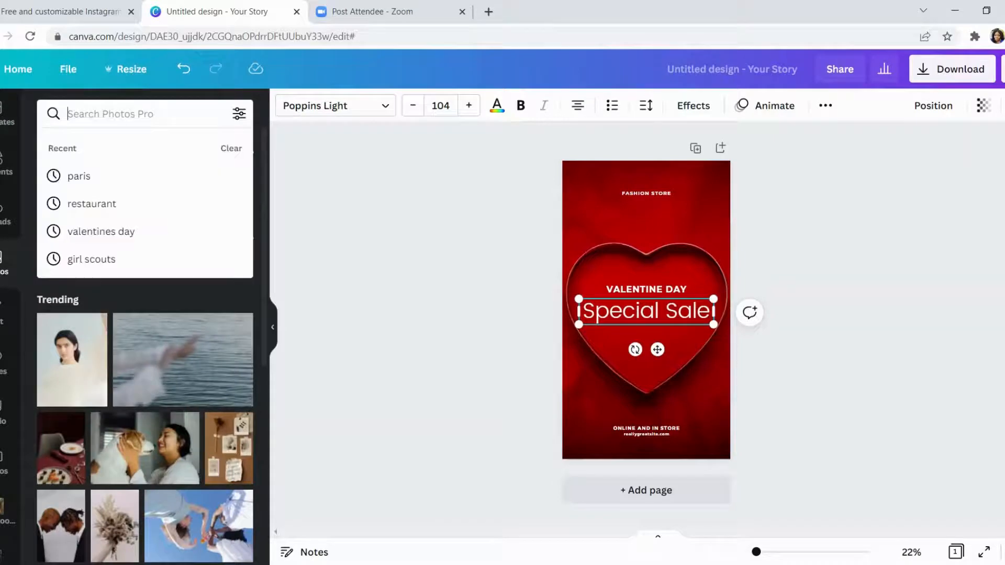
type("love")
key("Return")
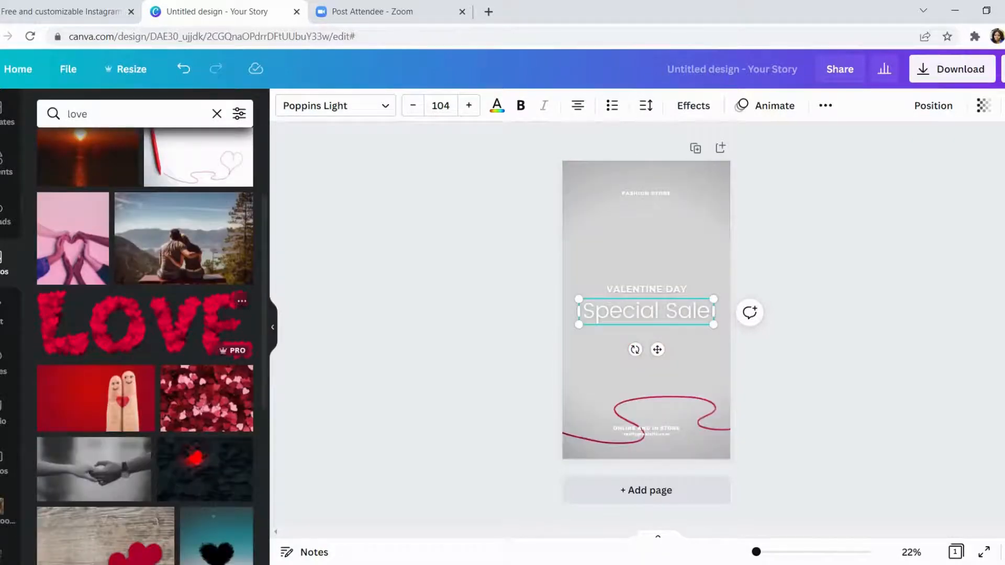
left_click(230, 314)
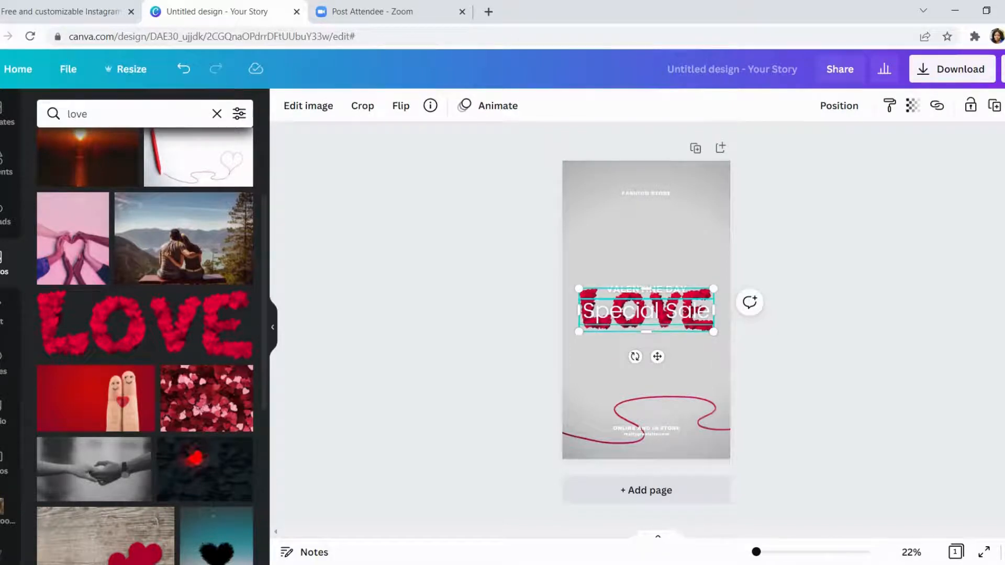
left_click_drag(646, 311, 653, 358)
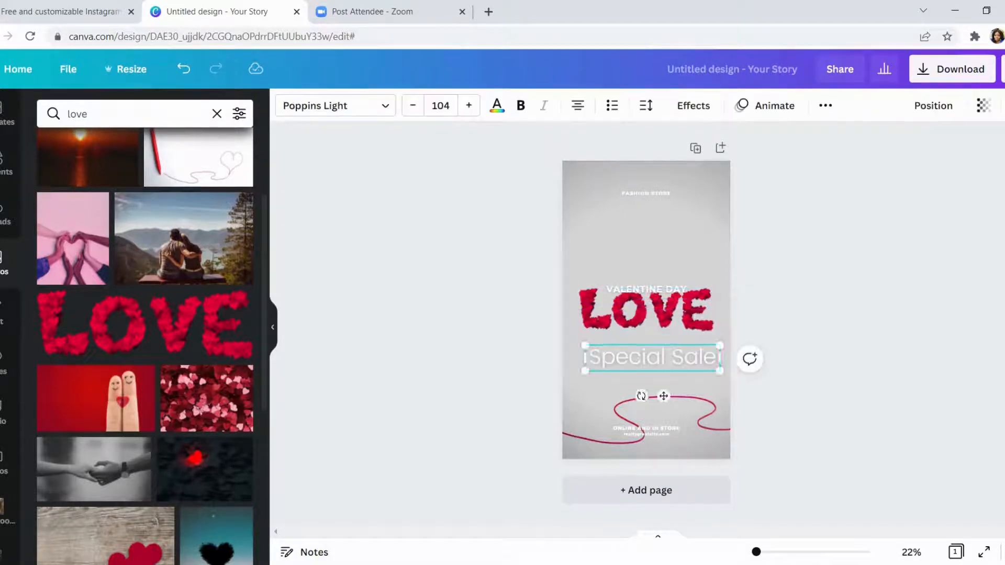
- Try the hands-holding-hearts photo and the red ribbon photo as background, and move the LOVE lettering above VALENTINE DAY
scroll(105, 398, "down", 2)
scroll(131, 398, "down", 5)
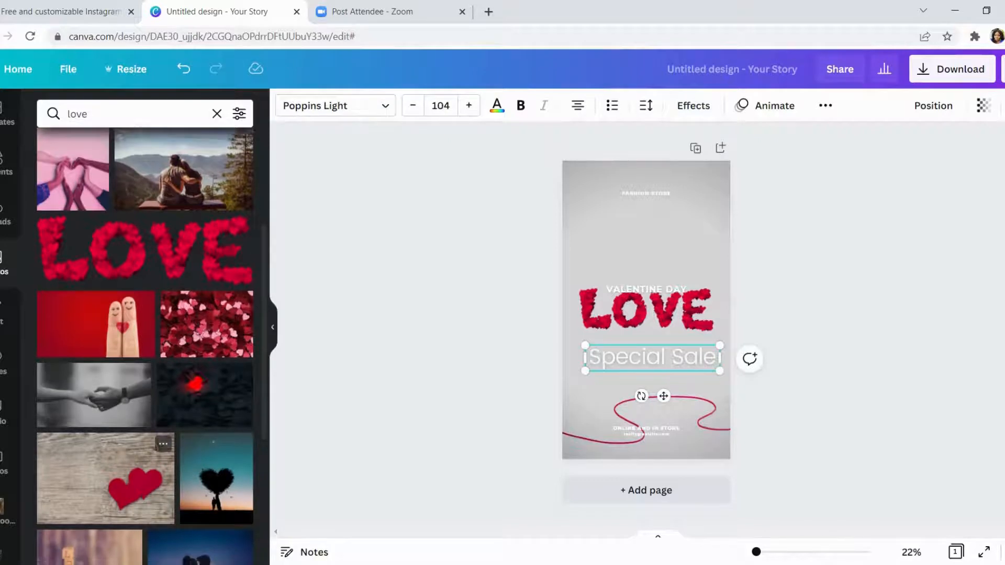
scroll(220, 398, "down", 2)
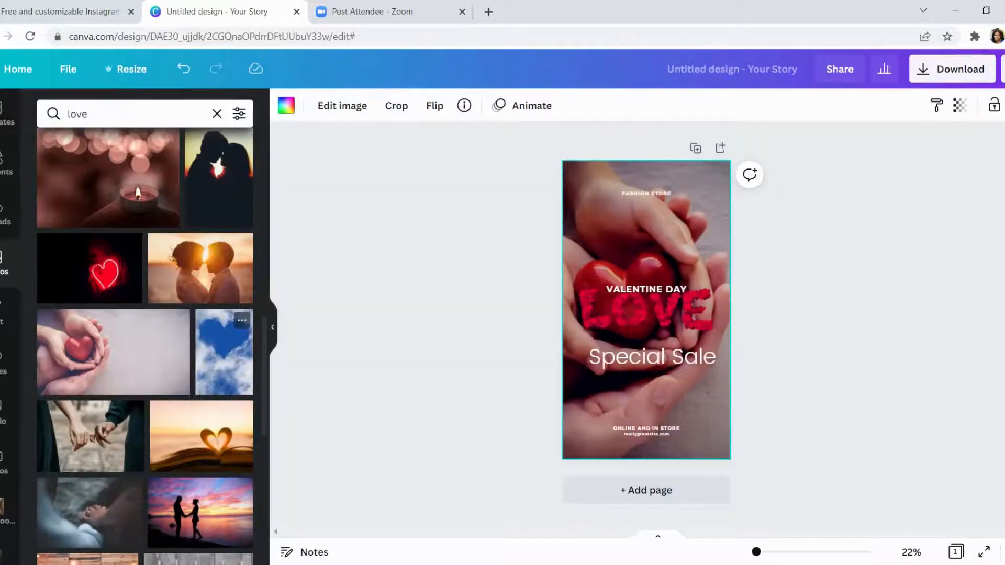
scroll(144, 346, "down", 3)
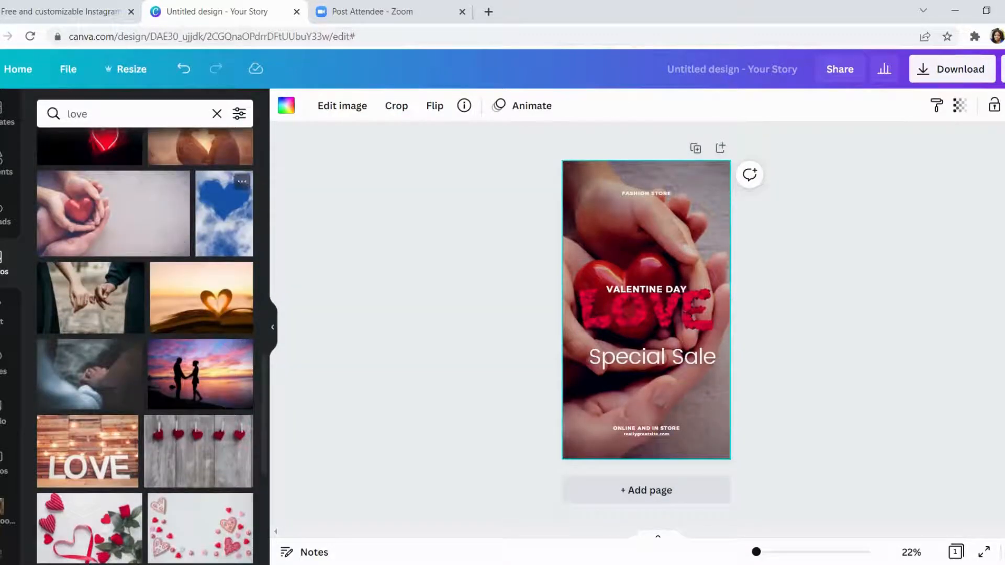
scroll(225, 219, "down", 2)
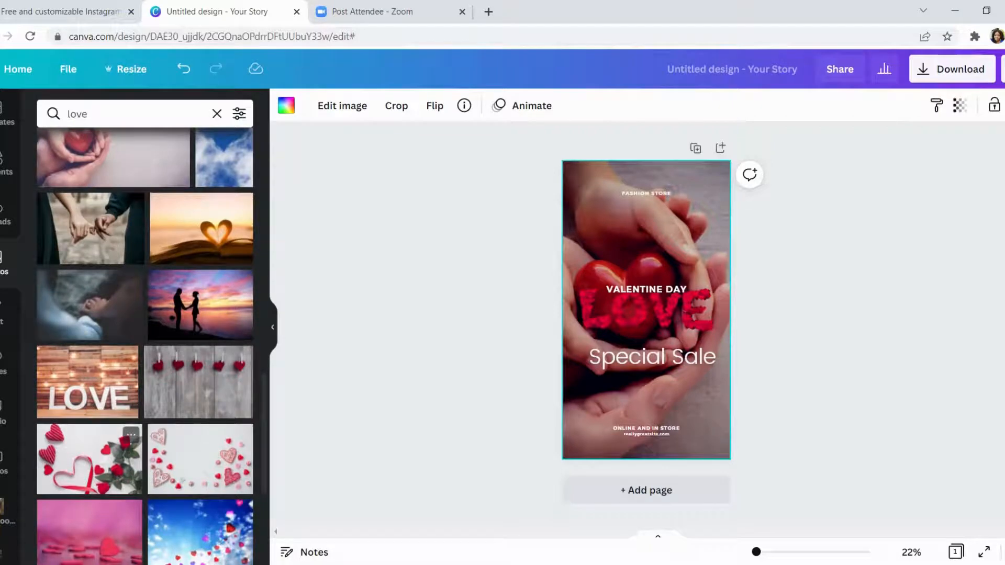
left_click_drag(647, 310, 647, 241)
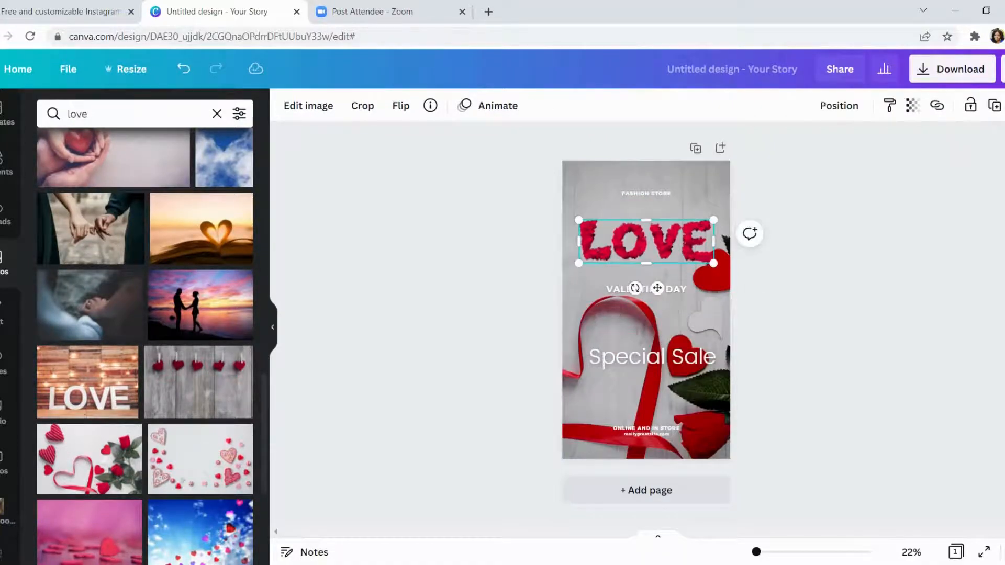
- Delete the LOVE lettering and all the text lines from the page, leaving only the red ribbon background photo
key("Delete")
left_click(646, 289)
key("Delete")
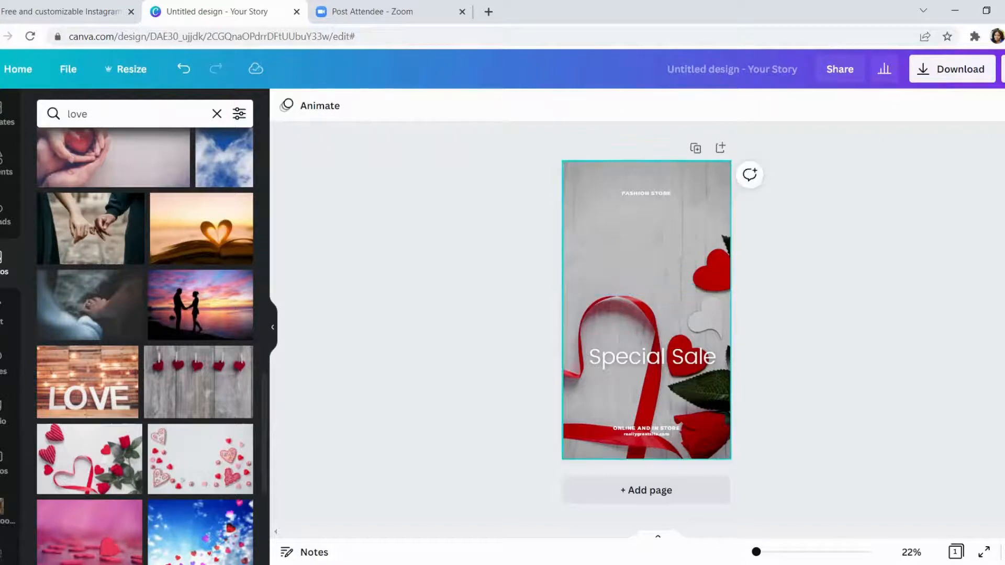
left_click(653, 357)
key("Delete")
left_click(647, 193)
key("Delete")
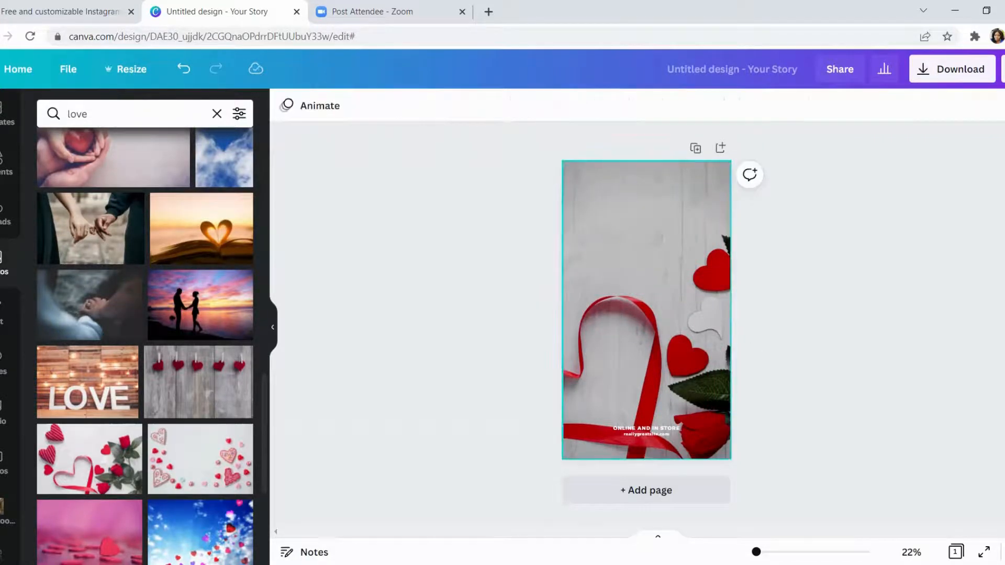
left_click(646, 428)
key("Delete")
left_click(647, 434)
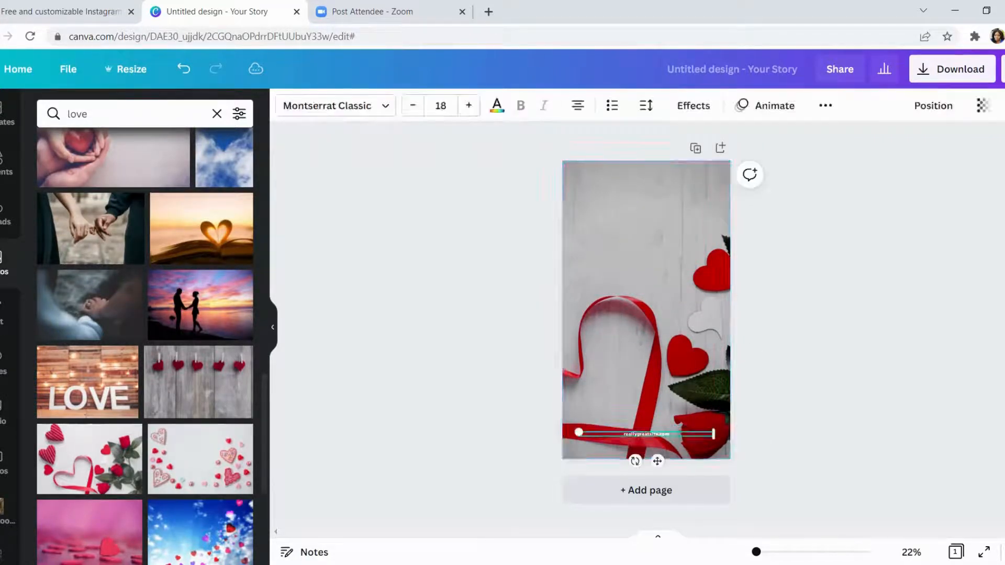
key("Delete")
- Return to the Valentine's Day story templates and apply the pink animated Valentine's SALE 40% OFF template to the page
scroll(145, 346, "down", 3)
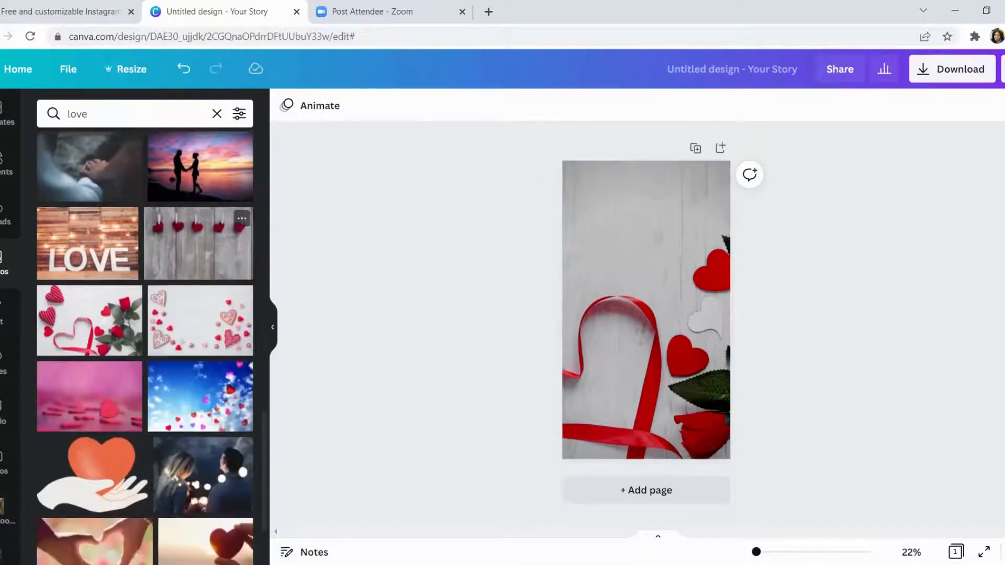
scroll(145, 346, "up", 4)
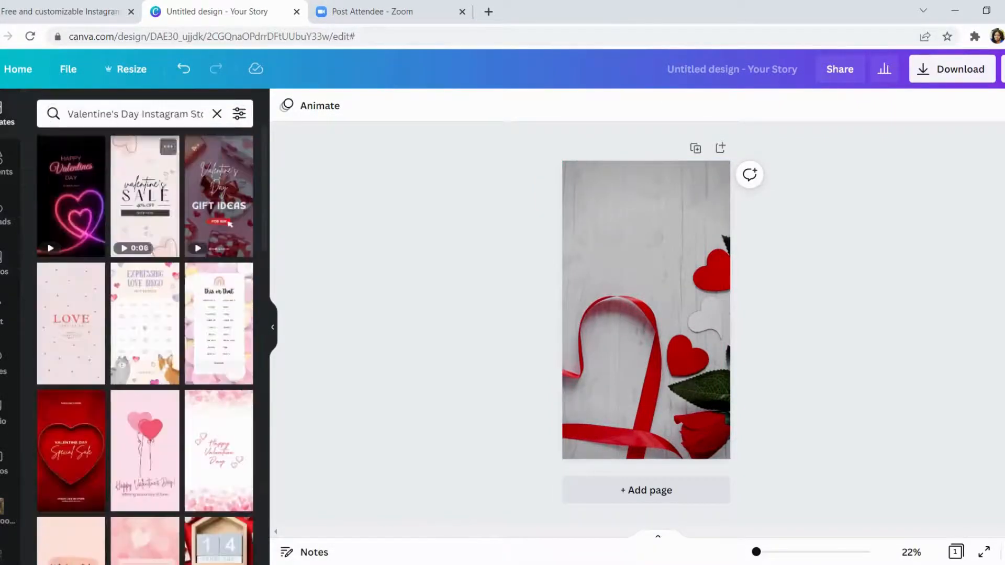
left_click(145, 204)
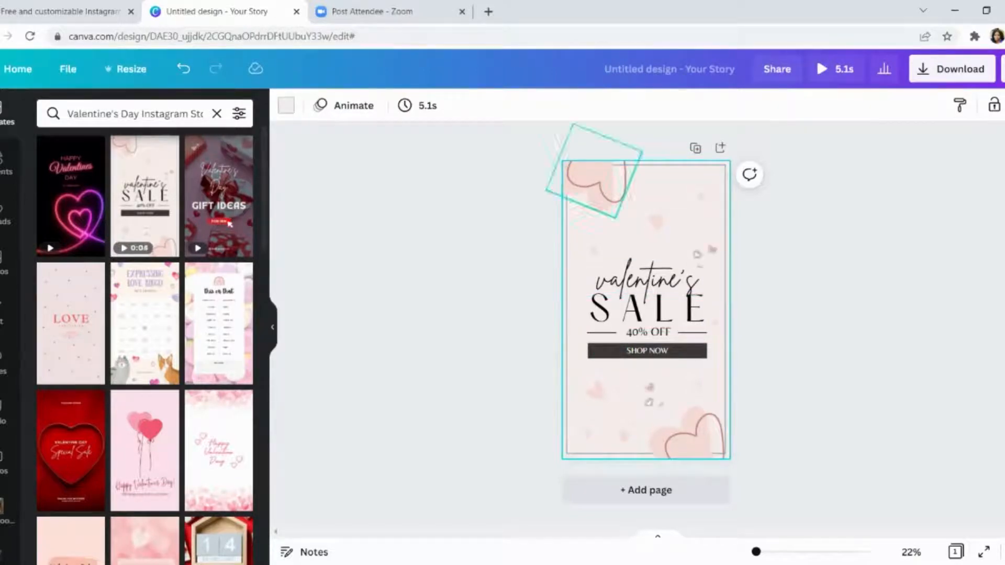
left_click(497, 314)
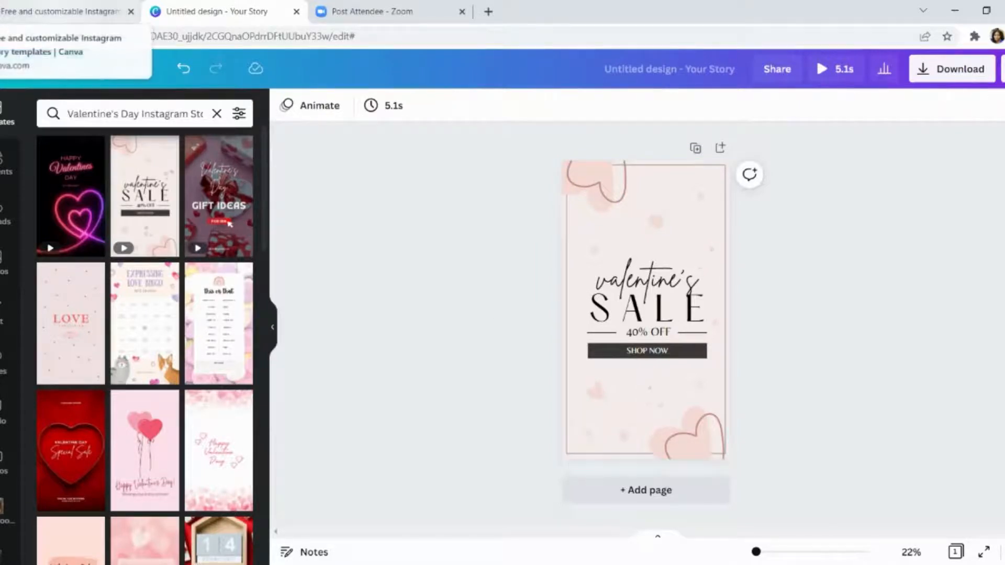
- Return to the home page, find the Video templates and open The Sports Squad YouTube intro template
left_click(8, 67)
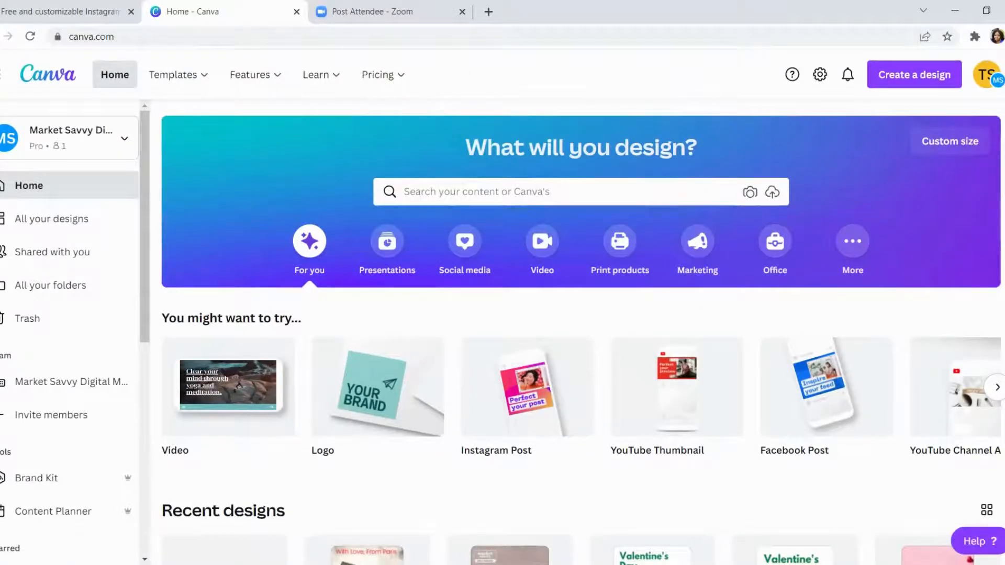
left_click(555, 191)
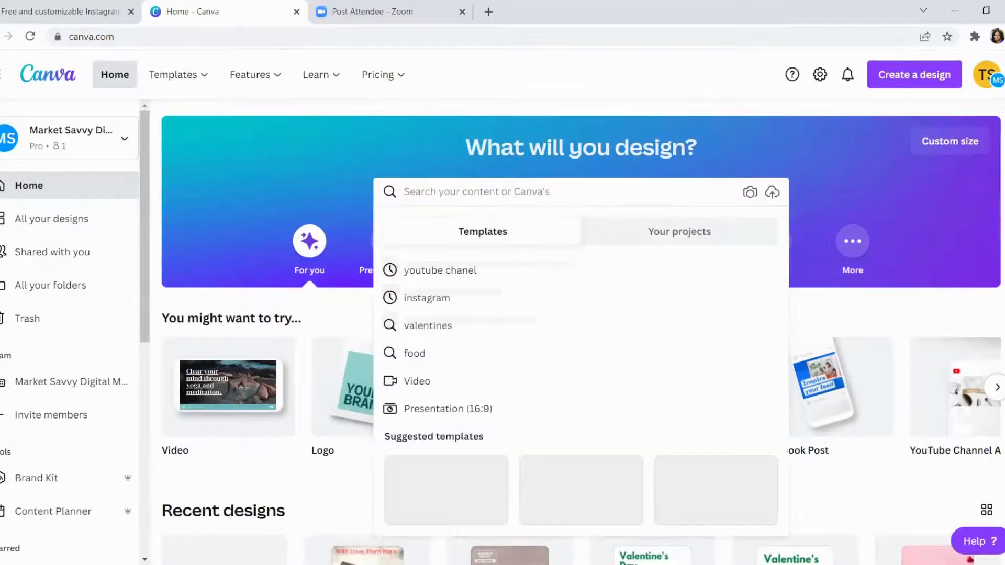
type("vi")
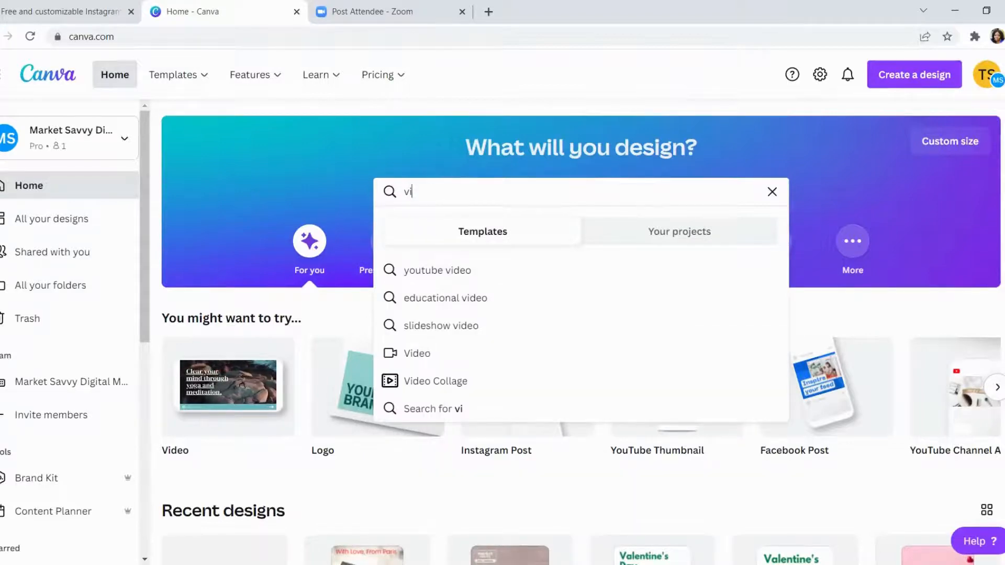
left_click(526, 354)
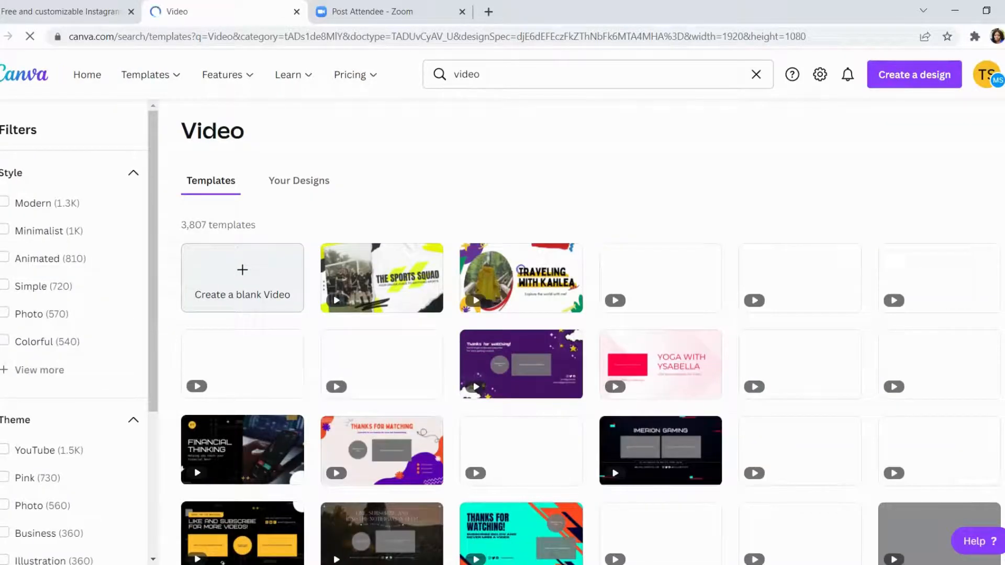
left_click(381, 278)
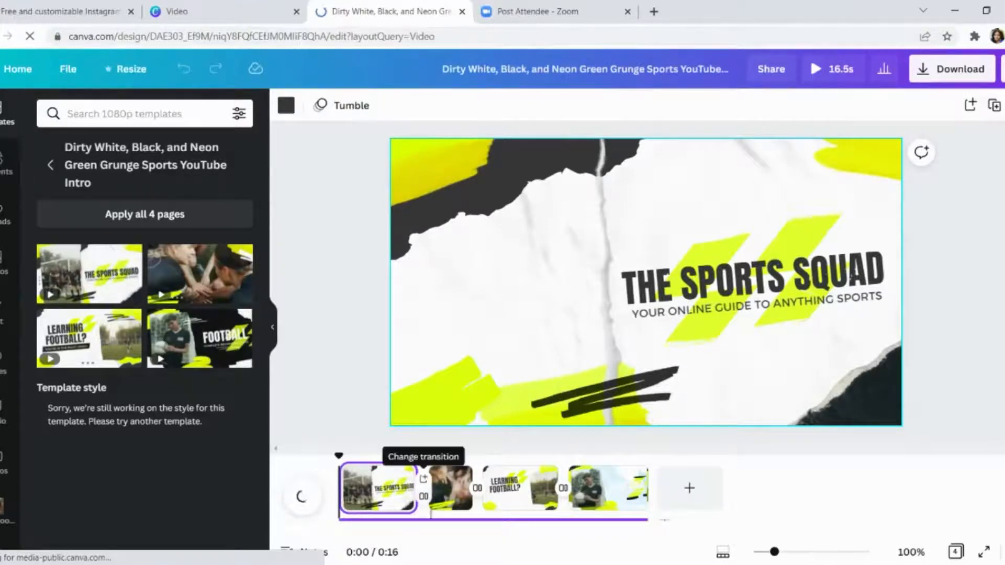
- Set the transition between the first and second pages to Slide
left_click(424, 488)
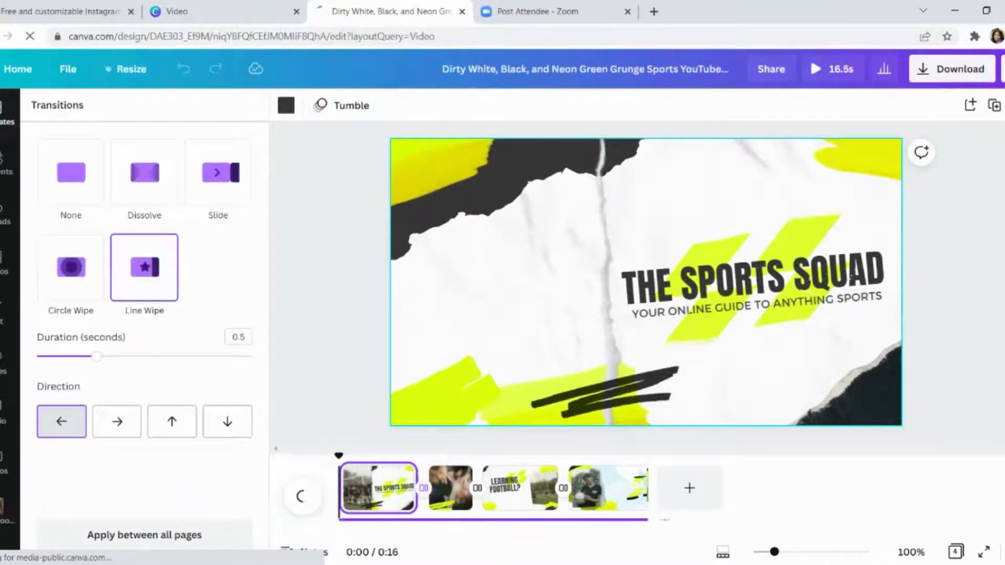
left_click(218, 173)
left_click(332, 304)
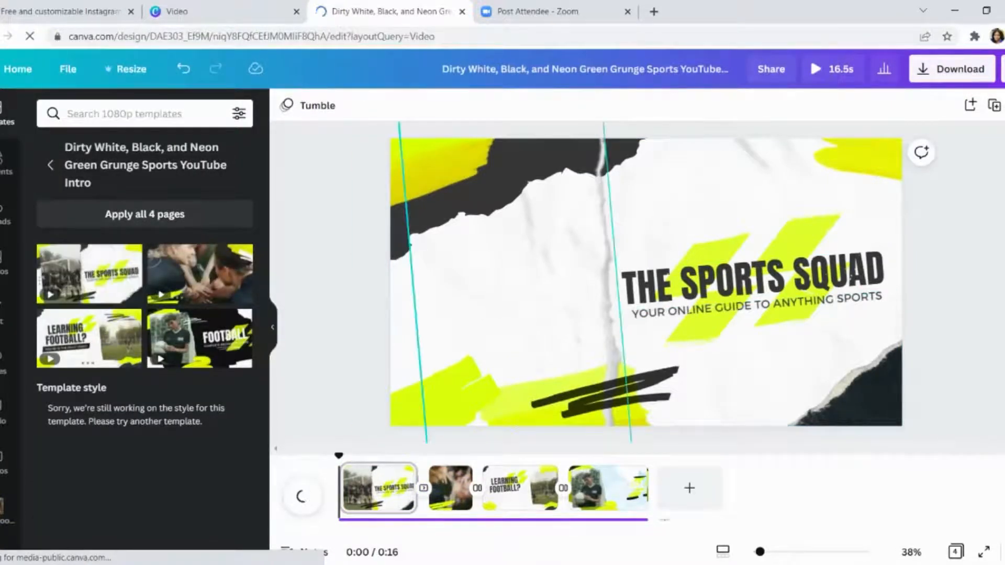
- Select the team video on the first page and check the uploaded videos and images for replacement media
left_click(641, 272)
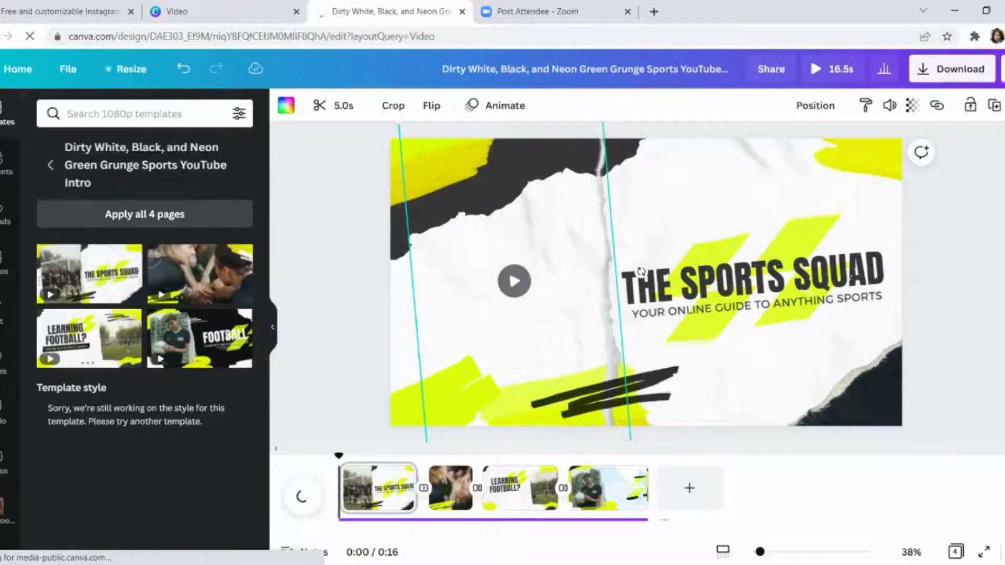
left_click(5, 215)
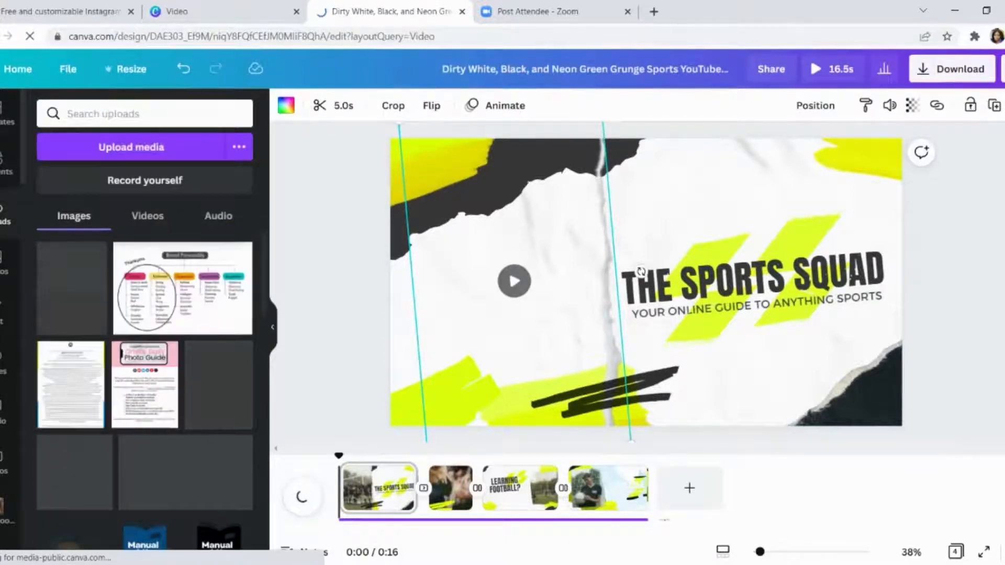
left_click(147, 216)
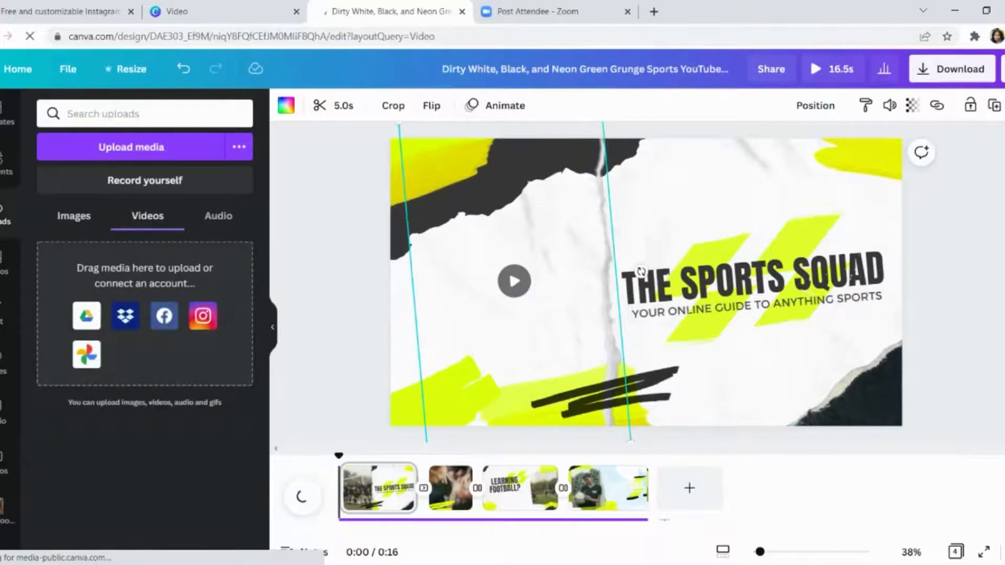
left_click(74, 216)
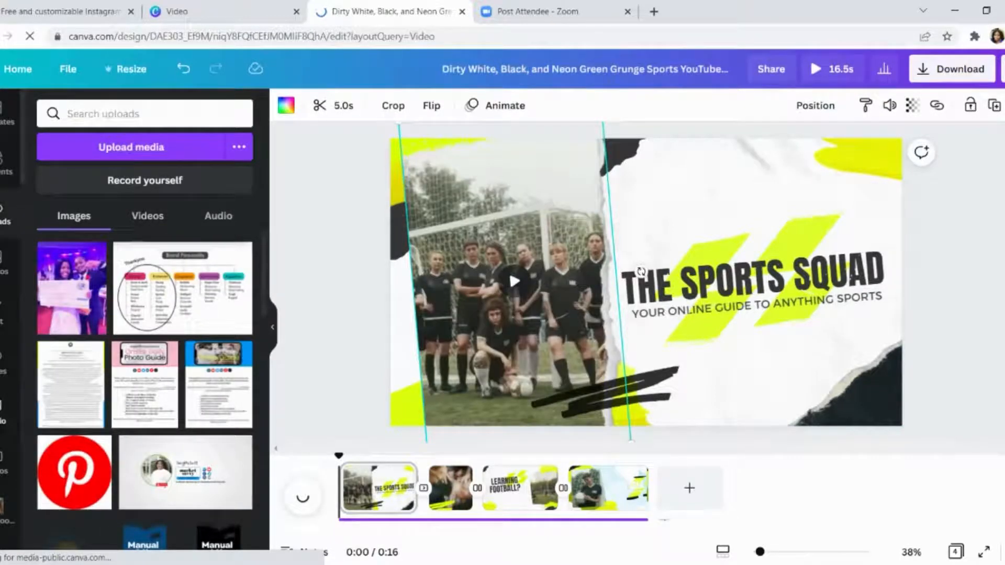
- Search the stock videos for "sports" and replace the first page's team video with the 6.0s clip of the person in red
left_click(3, 463)
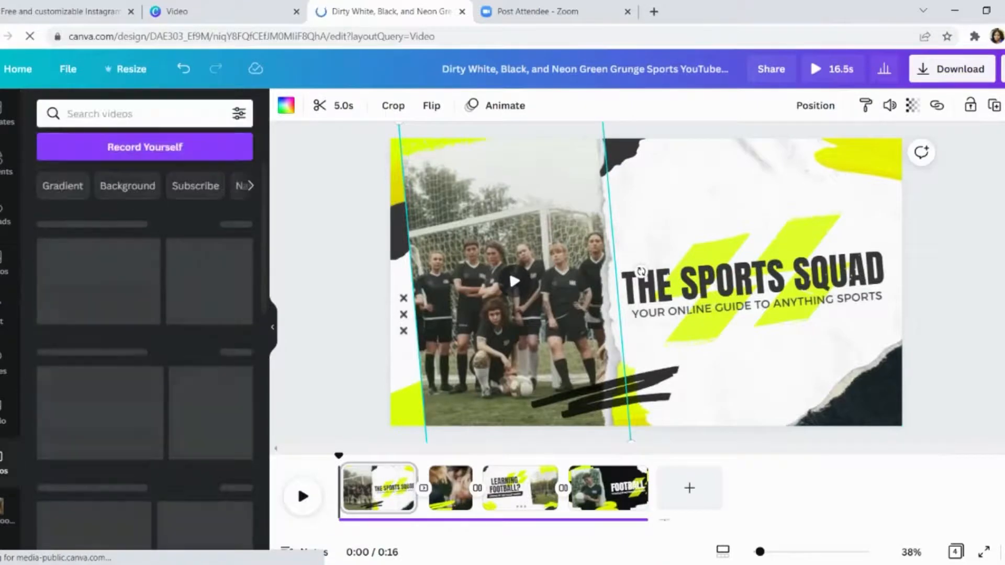
left_click(99, 113)
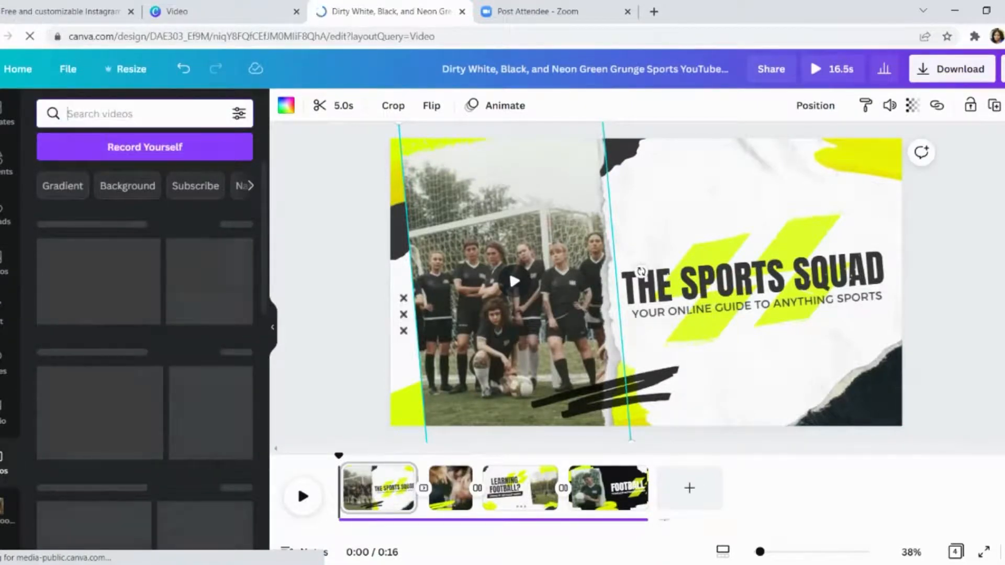
type("sports")
key("Return")
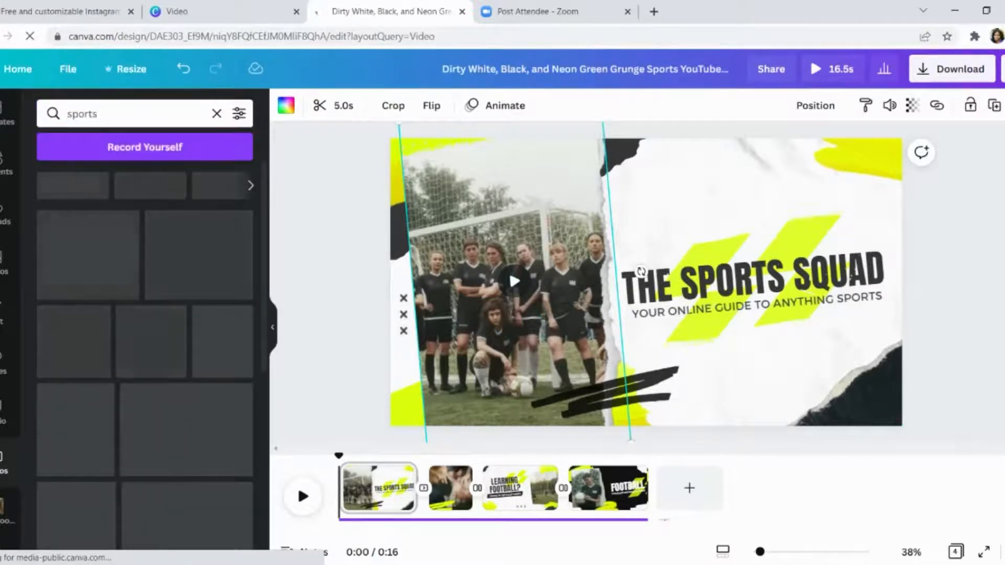
mouse_move(128, 233)
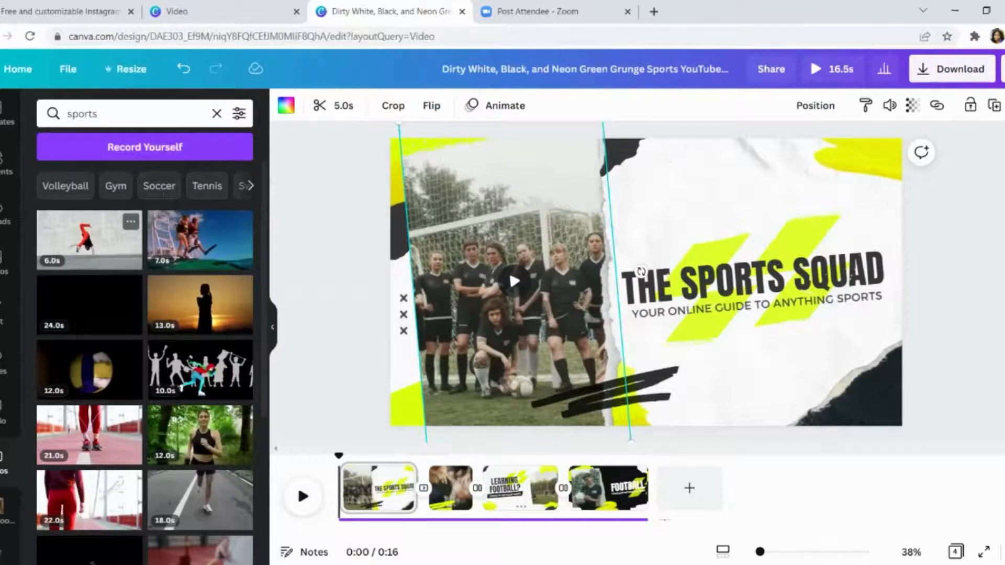
left_click(128, 233)
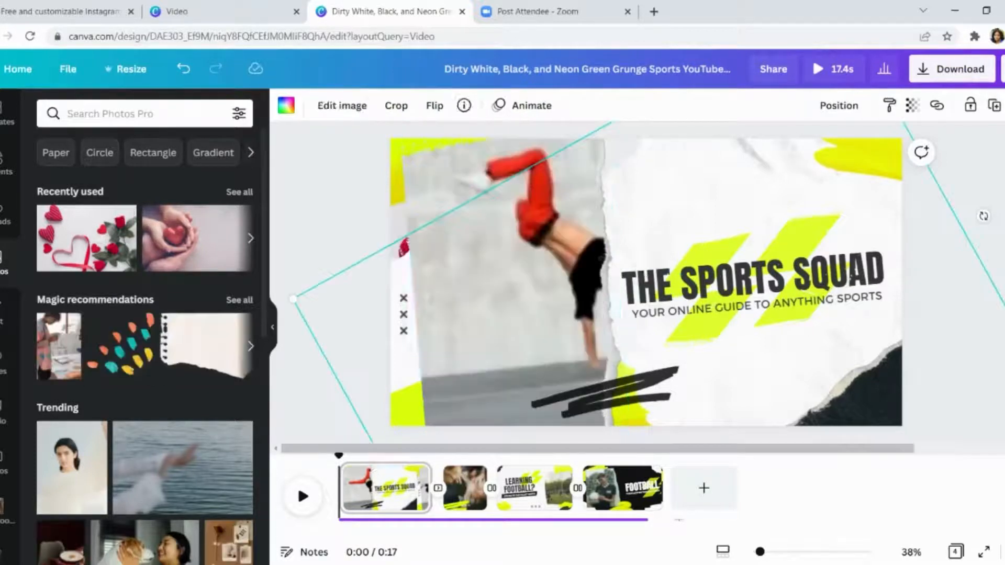
- Delete the Sports Squad title, the tagline and the green and white stripe graphics from the first page
key("Delete")
key("Delete")
key("Delete")
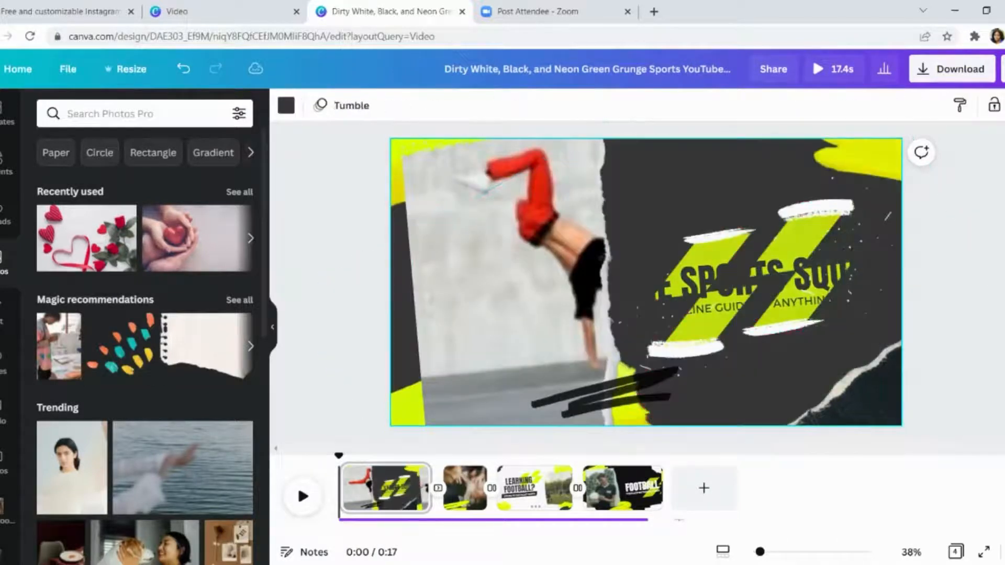
left_click(864, 161)
key("Delete")
left_click(865, 225)
key("Delete")
left_click(801, 262)
- Remove the remaining paint speckles, dark background layer and torn-paper shapes from the first page
key("Delete")
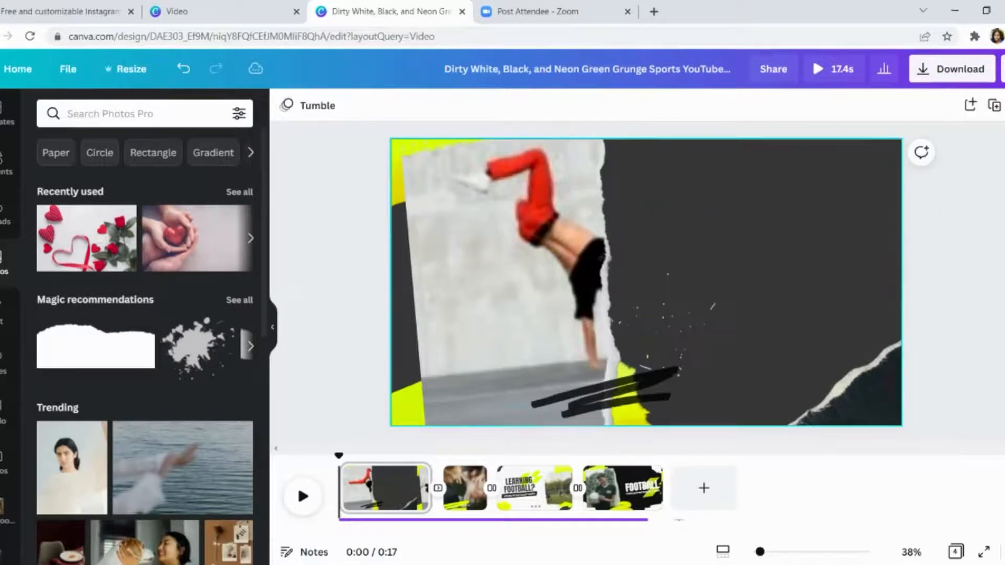
left_click_drag(703, 193, 728, 426)
key("Delete")
left_click(744, 314)
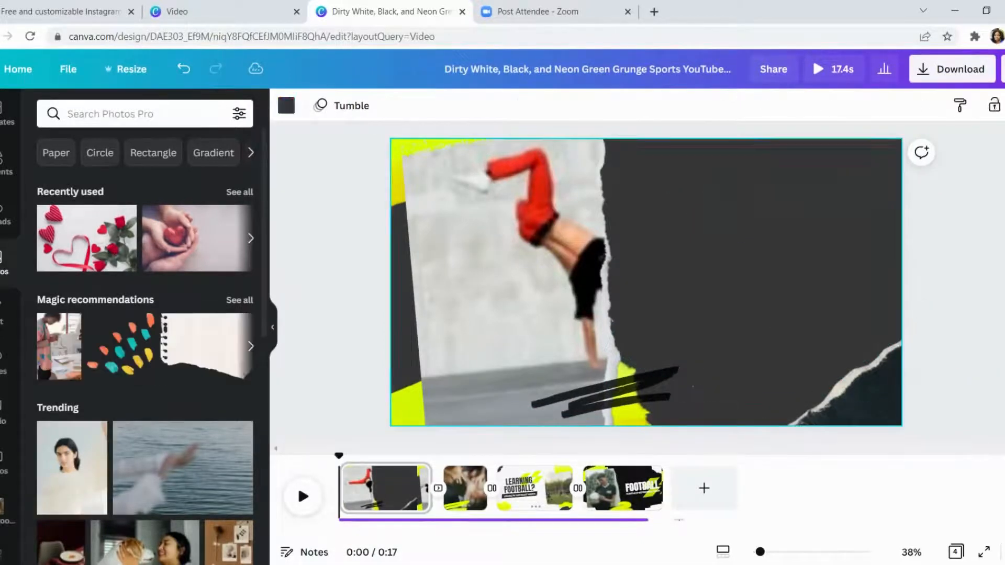
key("Delete")
left_click(828, 352)
key("Delete")
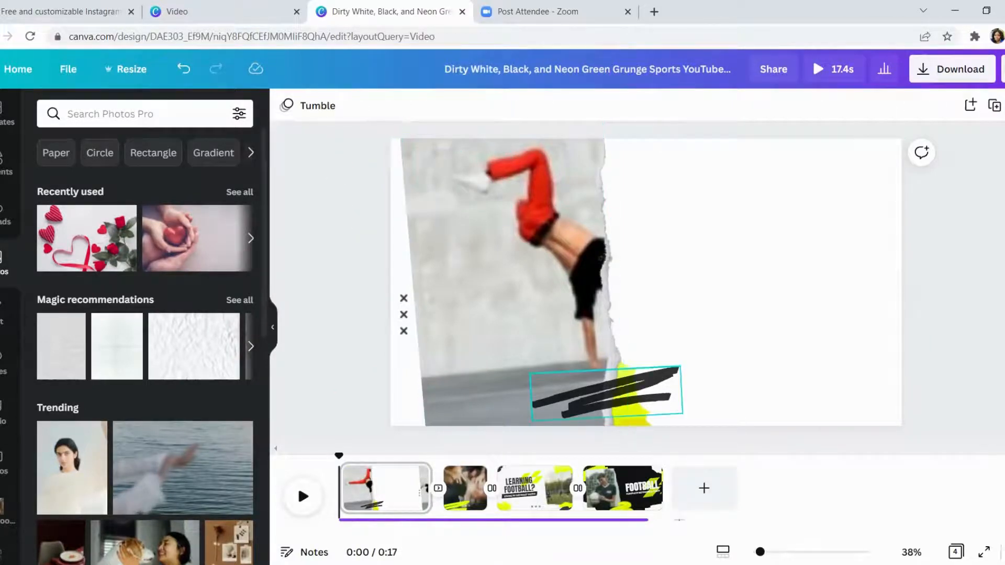
- Delete the black scribble and the yellow brush stroke at the lower edge of the handstand video
left_click(607, 393)
key("Delete")
left_click(629, 397)
key("Delete")
- Move the handstand video to the right side of the page and delete the three small x marks
left_click_drag(524, 314, 824, 284)
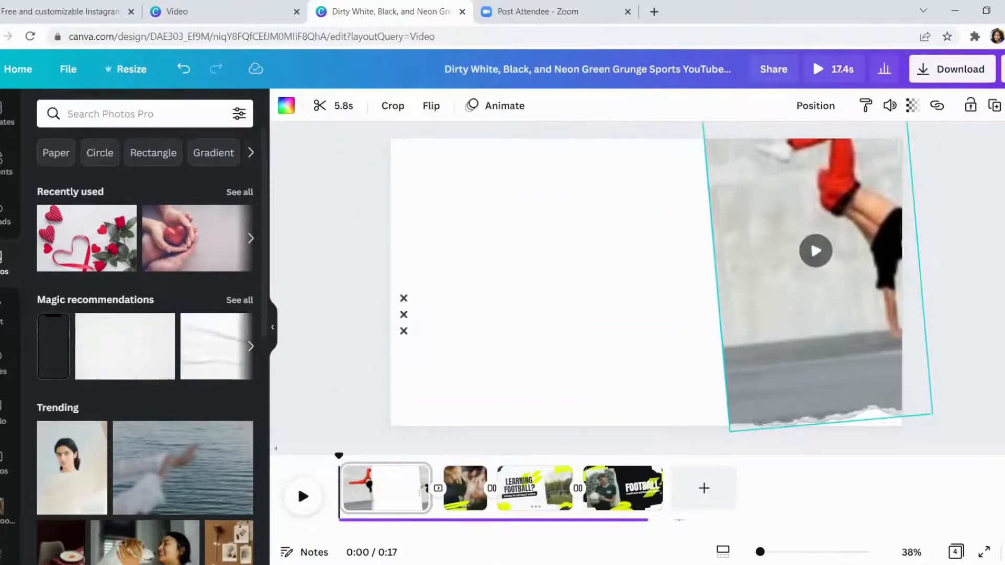
left_click(403, 314)
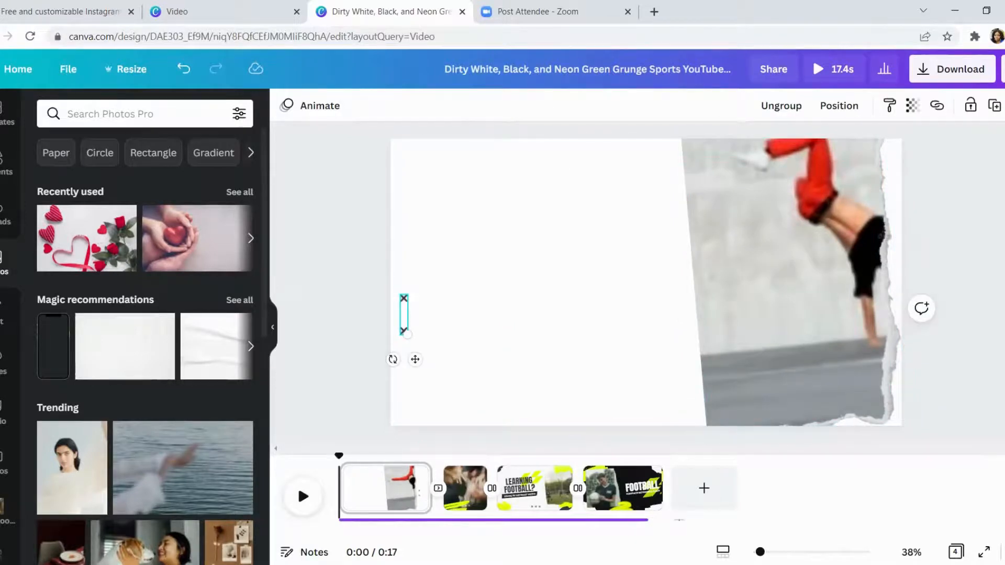
key("Delete")
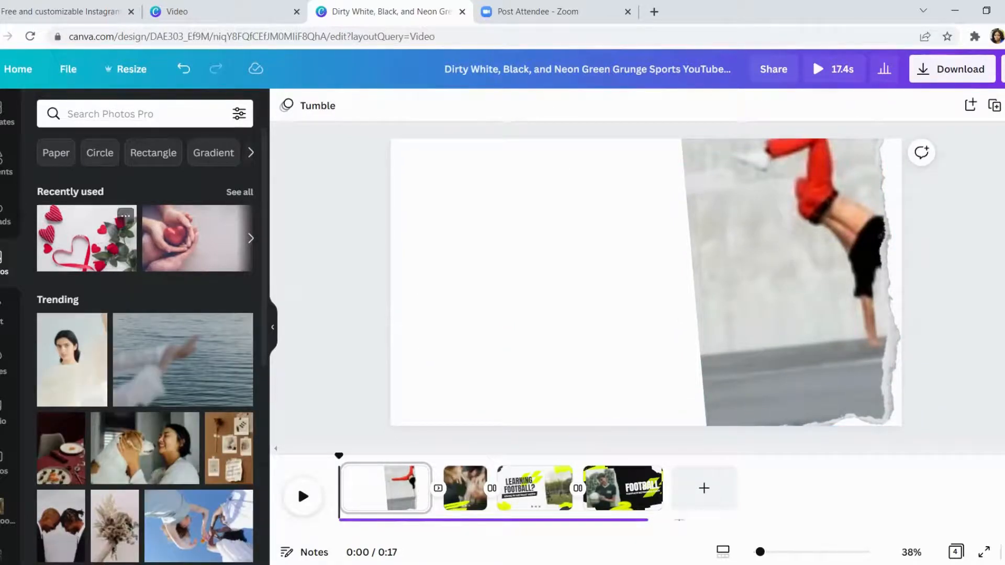
- Set the candlelit table photo as the first page's background and delete the handstand video with its frame
scroll(146, 340, "down", 3)
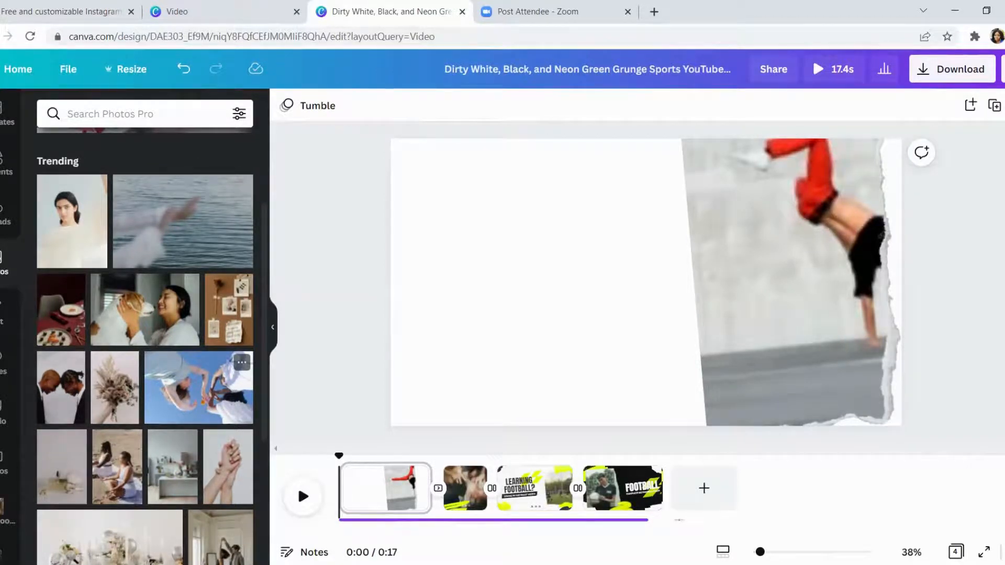
scroll(164, 366, "down", 4)
left_click_drag(158, 351, 539, 293)
left_click(786, 294)
key("Delete")
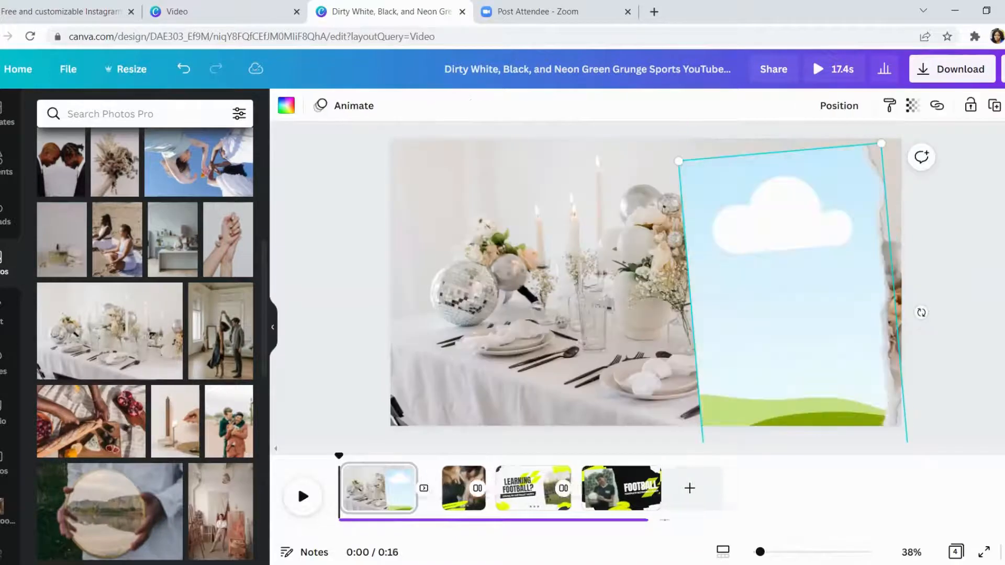
key("Delete")
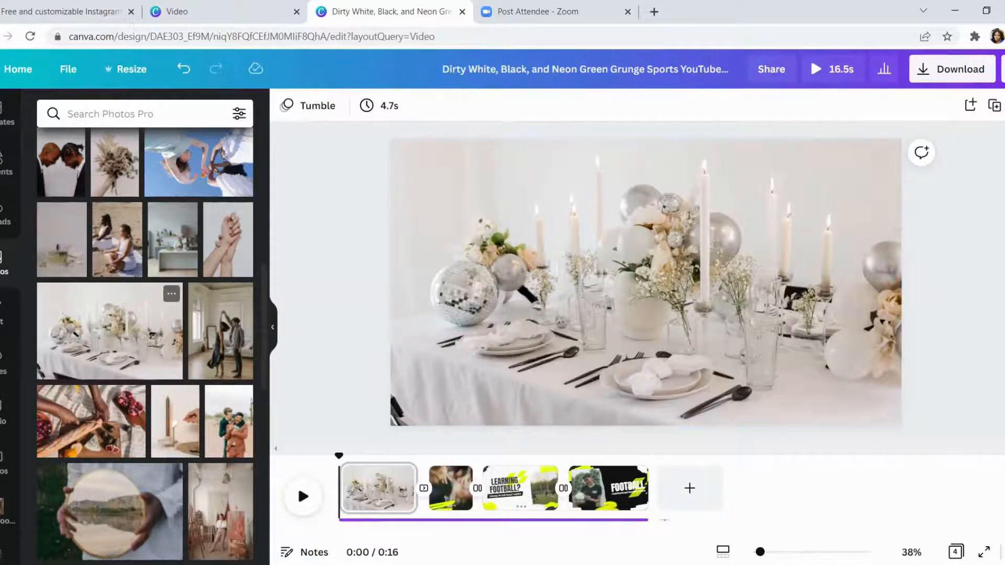
scroll(167, 314, "down", 3)
scroll(210, 325, "up", 3)
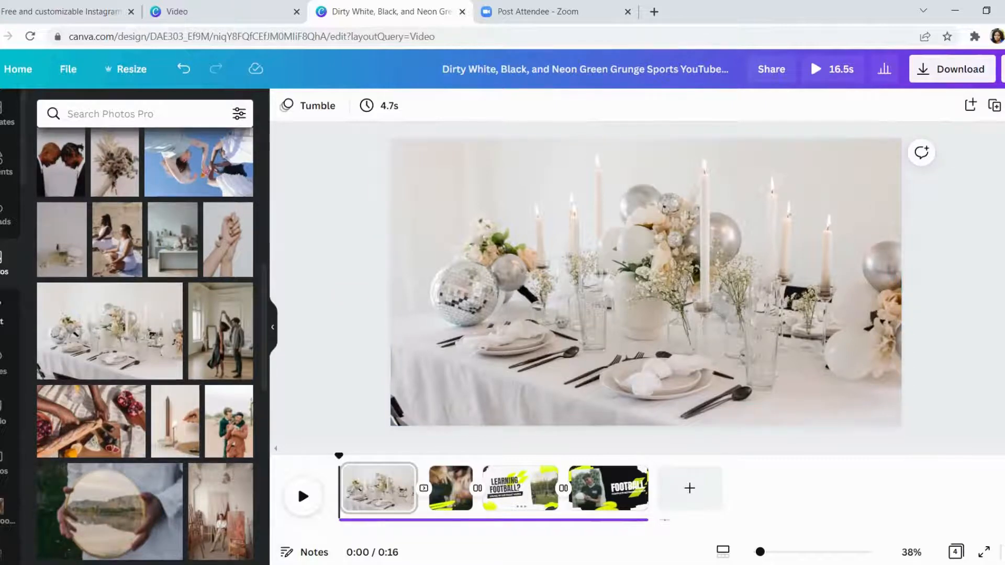
- Add a brand heading, enlarge it to size 88.6 and place it in the photo's upper left area
left_click(4, 313)
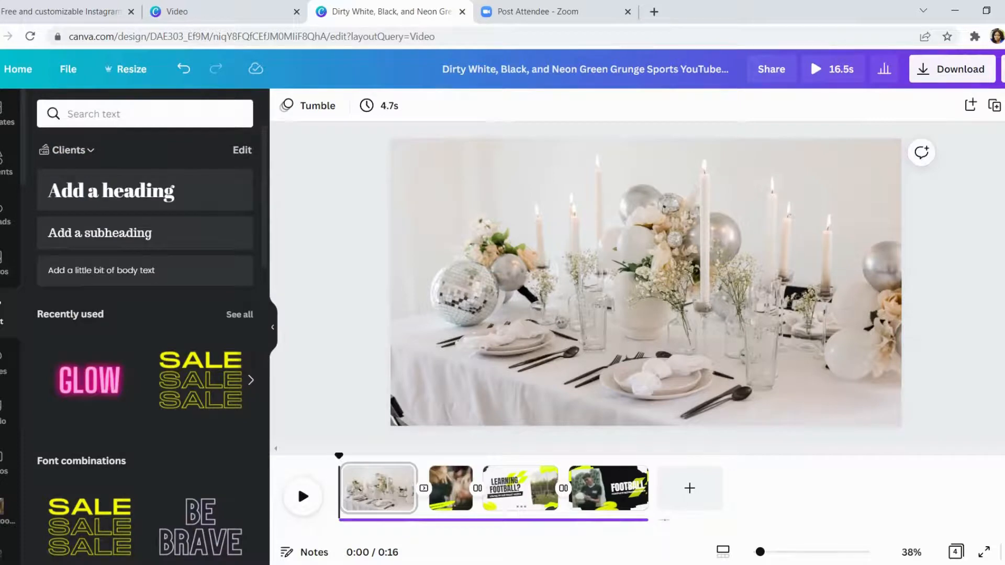
left_click(111, 190)
left_click_drag(657, 314, 515, 282)
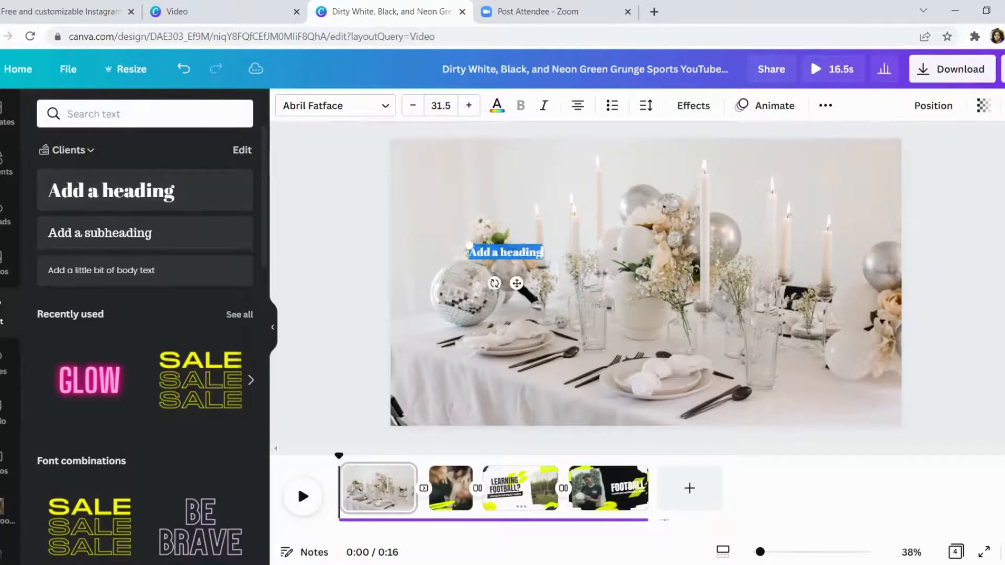
left_click_drag(467, 244, 337, 218)
left_click(534, 280)
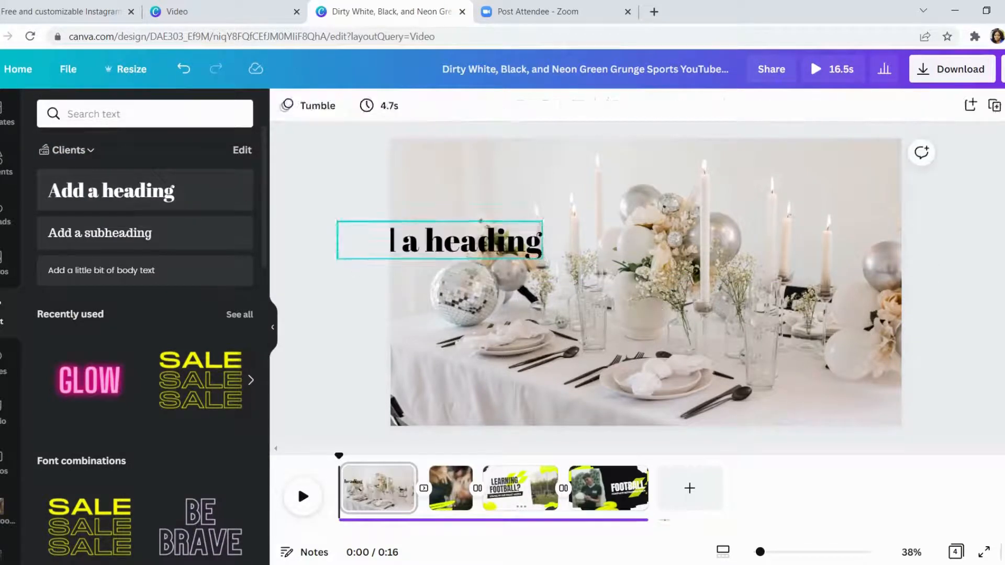
left_click_drag(511, 243, 517, 177)
- Replace the heading's placeholder text with "Join Us"
double_click(583, 179)
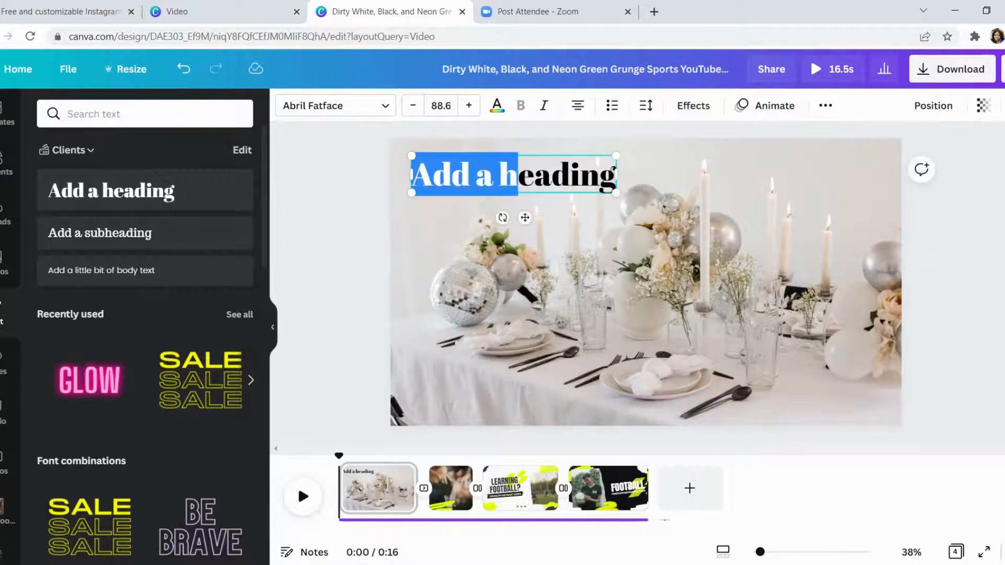
triple_click(518, 177)
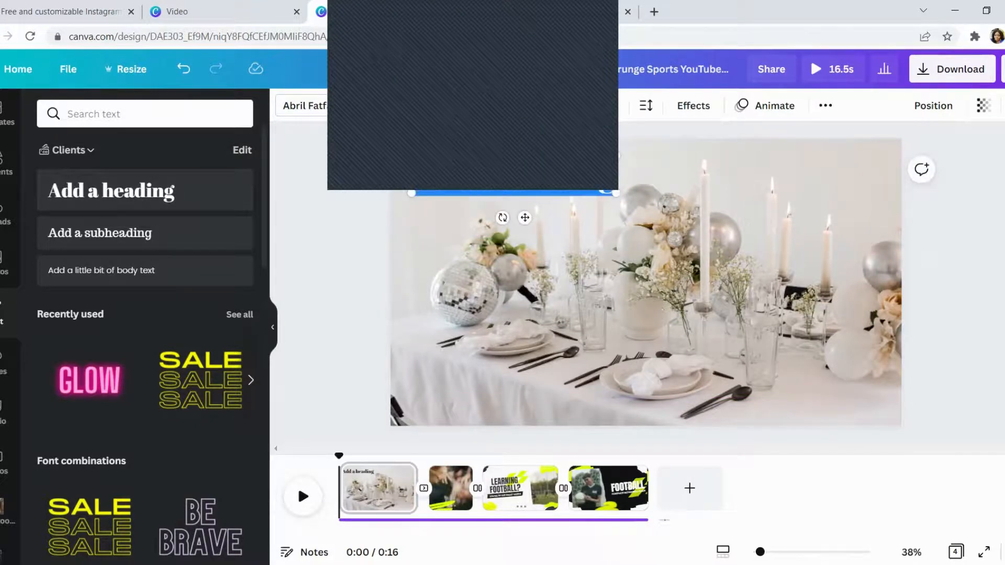
type("Julia")
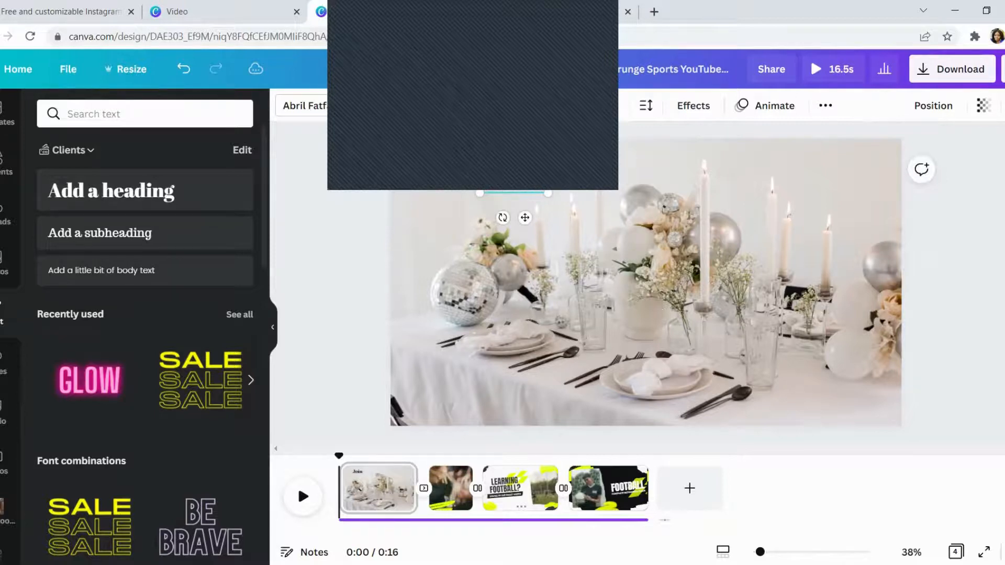
- Preview the Fade text animation on the "Join Us" heading and apply Ascend instead
left_click(766, 105)
left_click(218, 194)
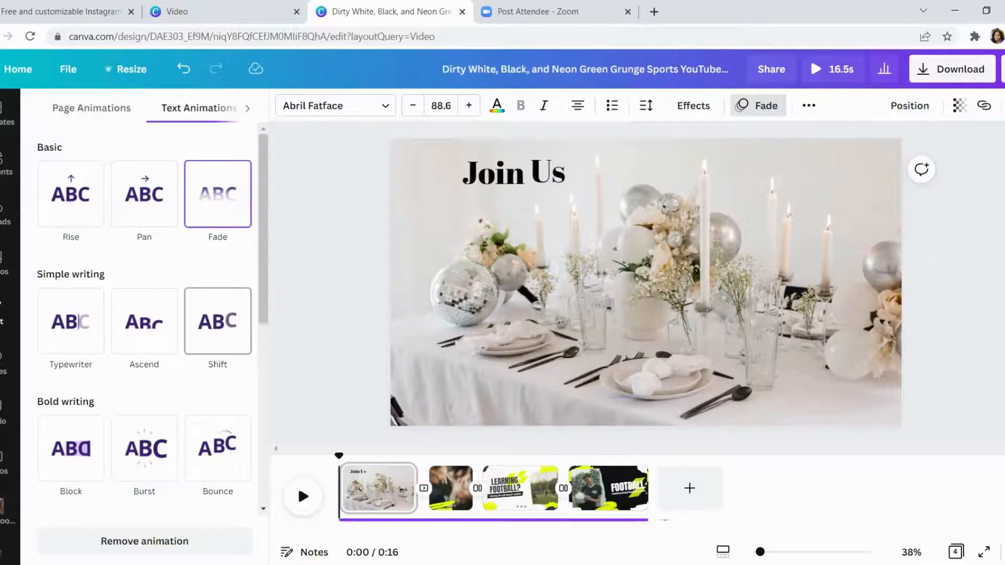
left_click(144, 321)
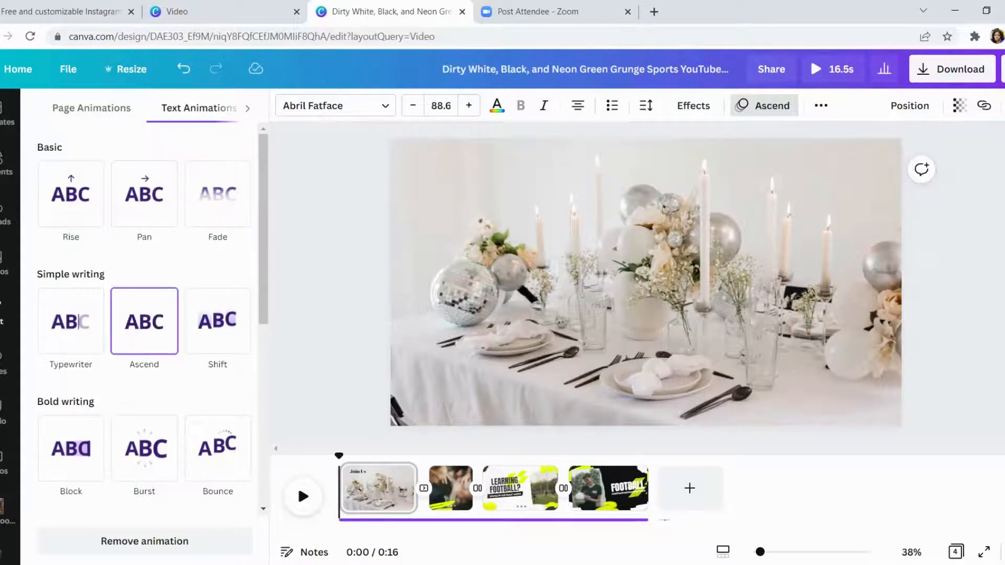
left_click(765, 106)
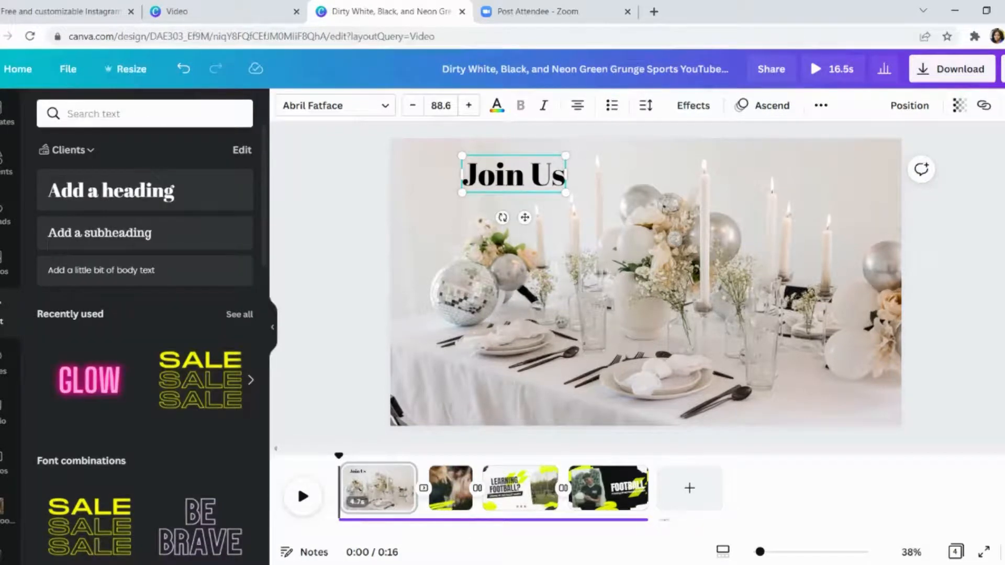
- Delete the team video page, the "Learning Football?" page and the "Football" guide page, keeping only the "Join Us" page
left_click(462, 476)
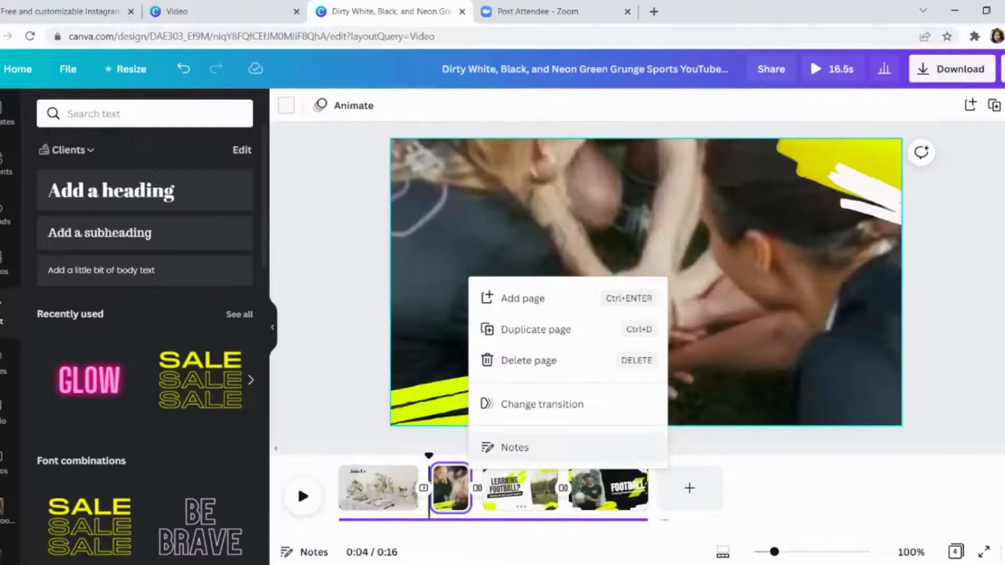
left_click(607, 361)
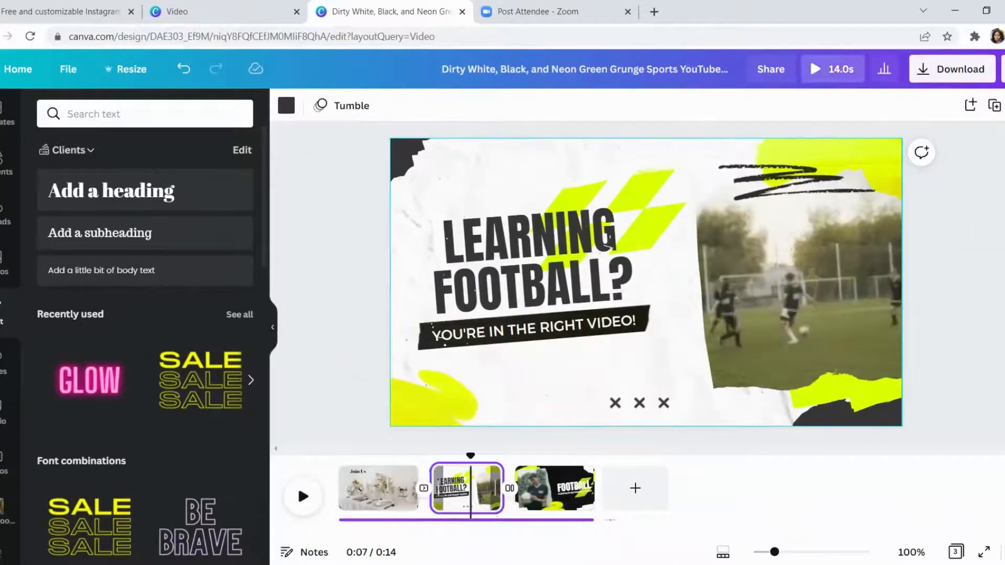
right_click(463, 480)
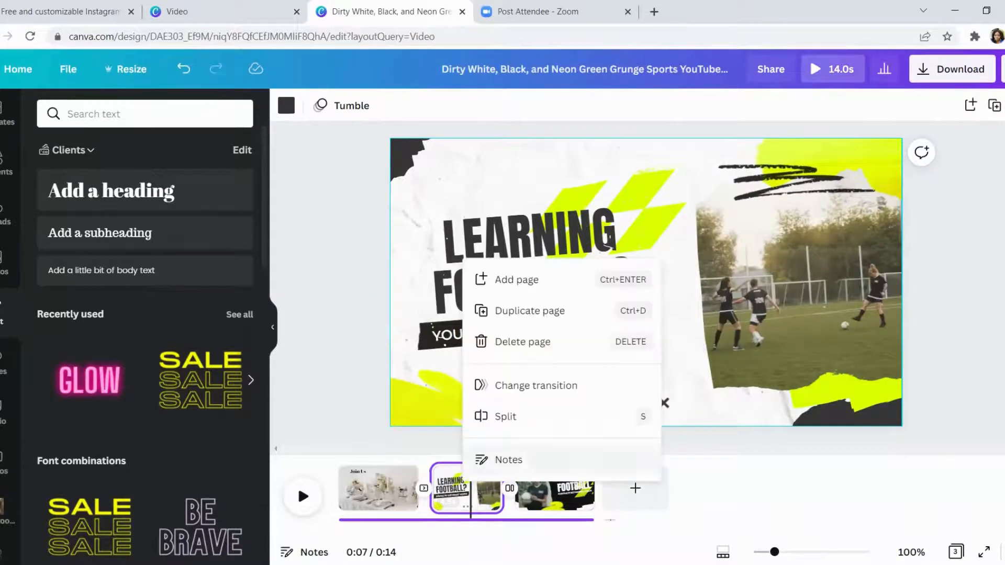
left_click(524, 341)
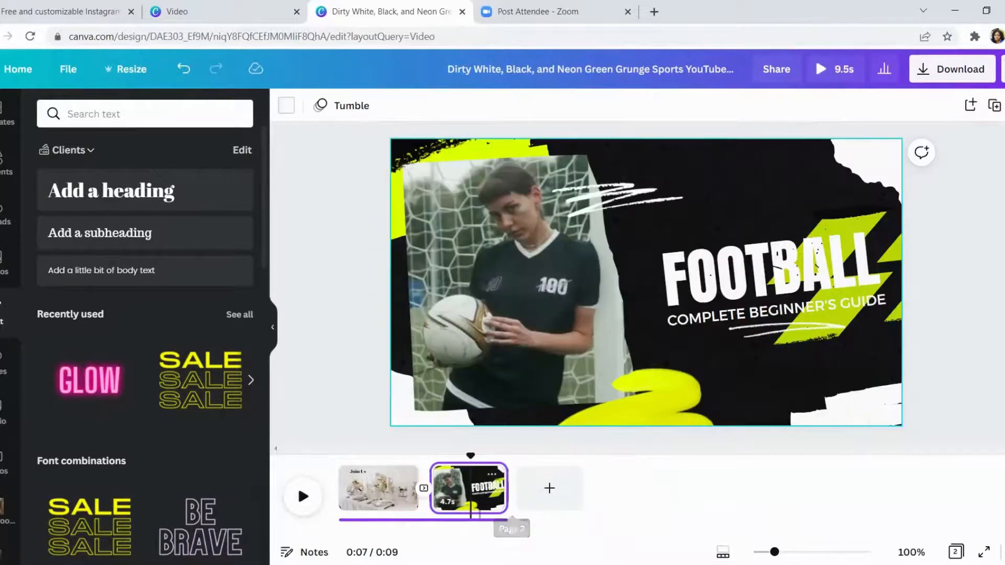
right_click(479, 487)
left_click(539, 355)
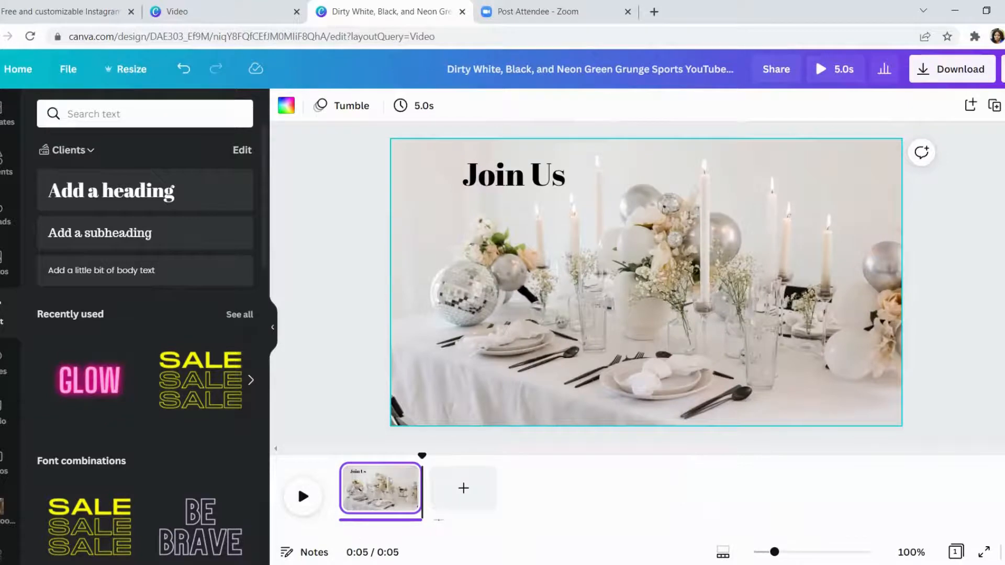
- Enlarge the "Join Us" heading to size 153 in the page's upper left area
left_click(514, 175)
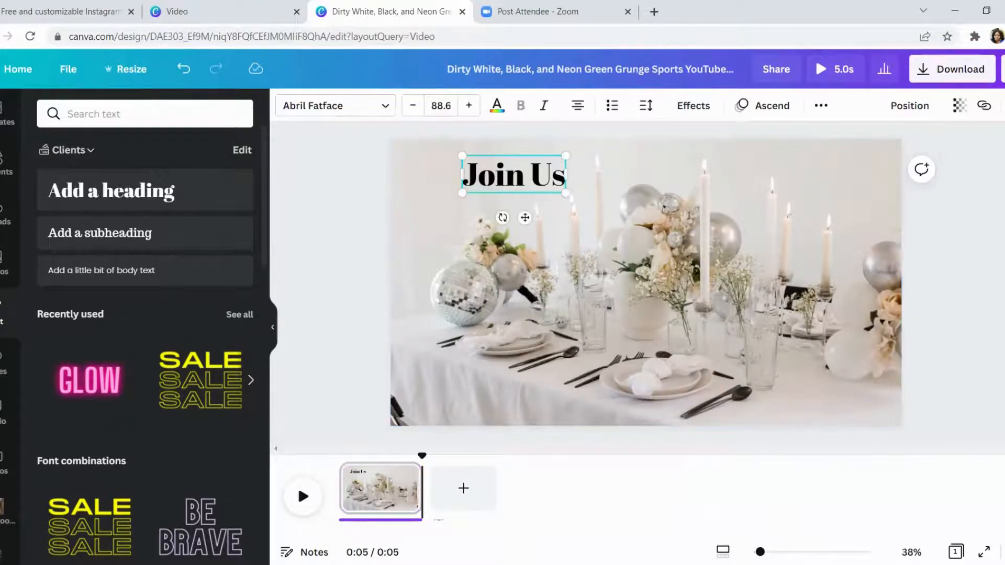
left_click_drag(462, 194, 497, 194)
left_click(356, 204)
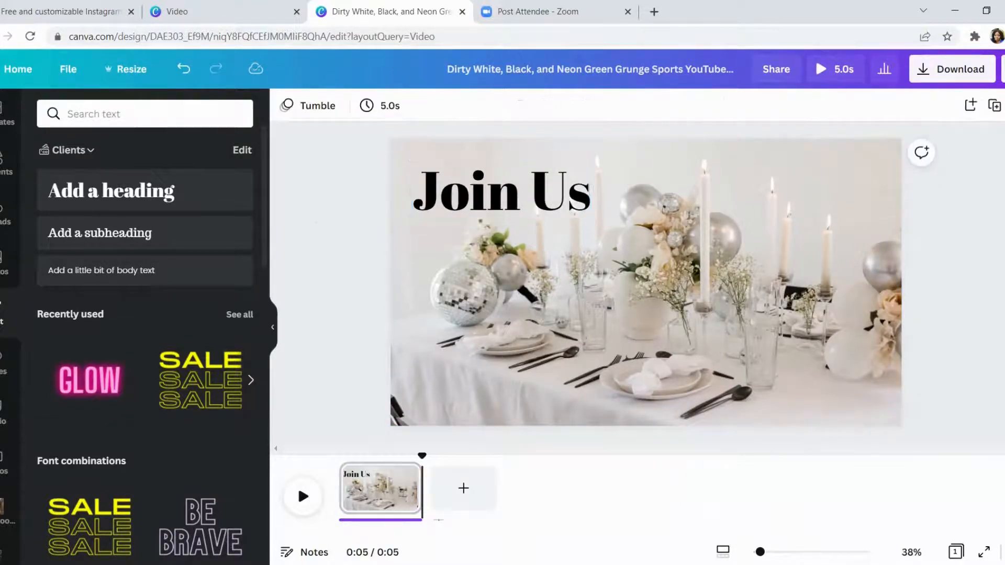
- Add the stock photo of the couple dancing indoors to the "Join Us" page
left_click(502, 190)
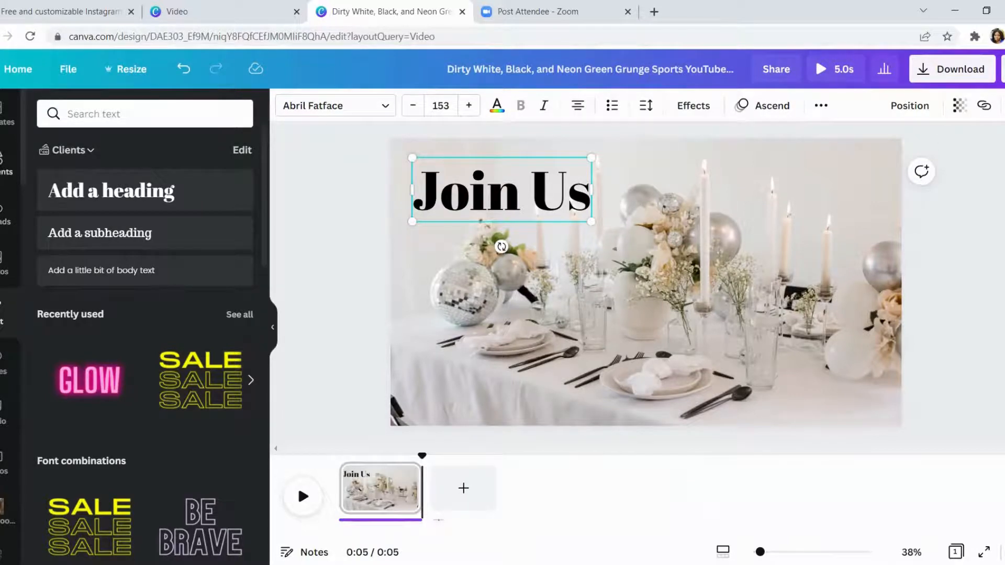
left_click(6, 265)
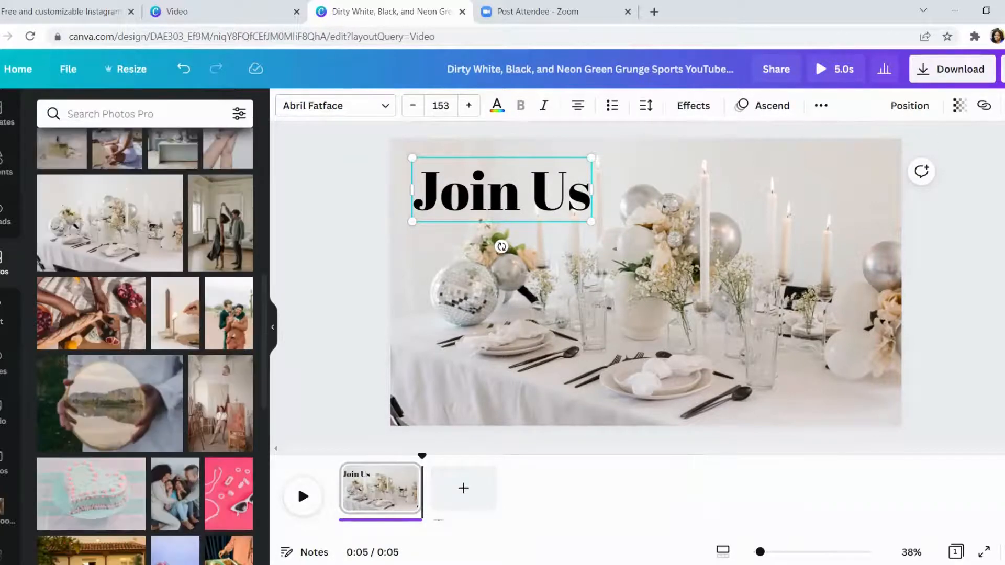
left_click(220, 225)
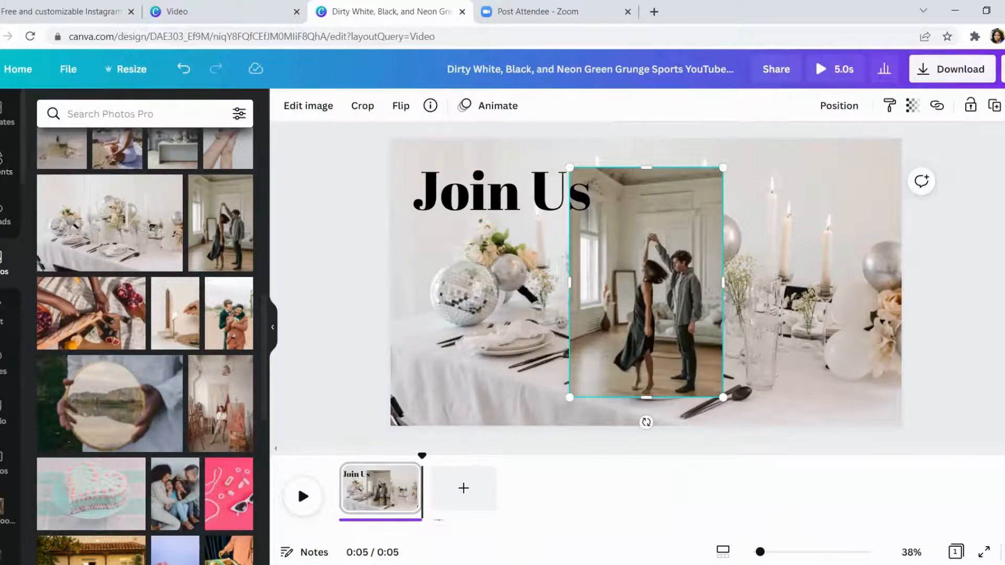
- Search the stock photos for "wedding" and browse the results
left_click(111, 113)
type("wedding")
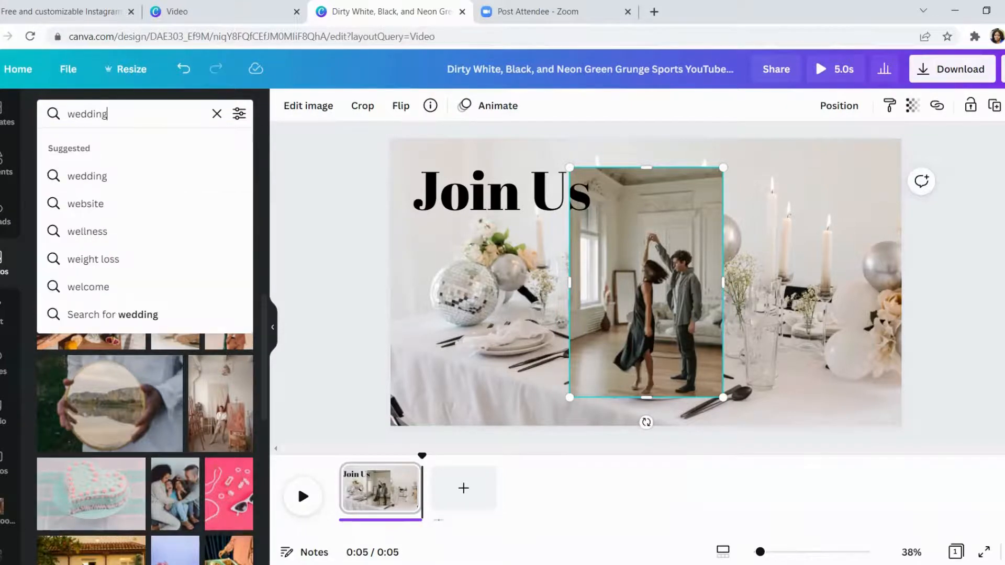
key("Return")
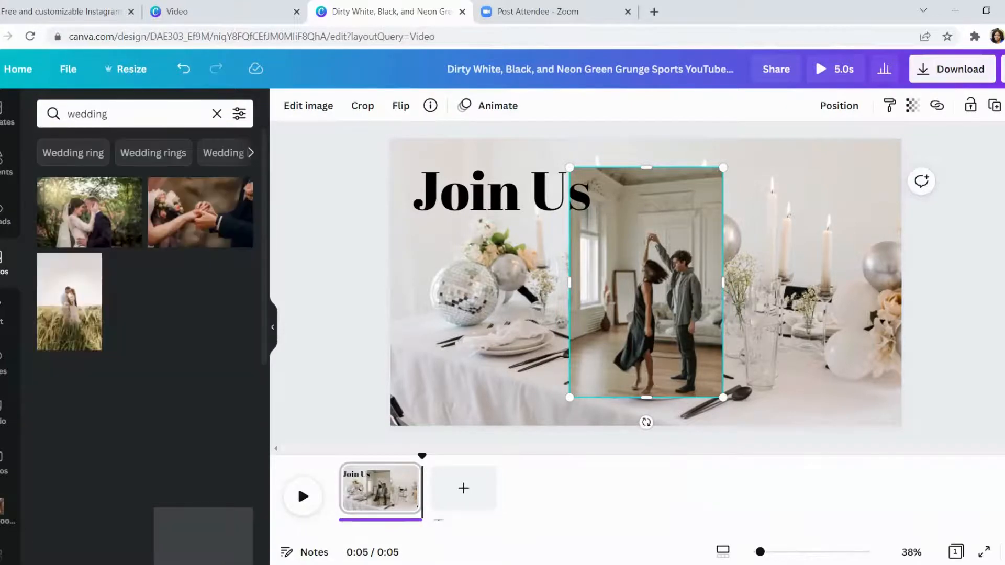
scroll(145, 345, "down", 3)
scroll(145, 346, "down", 5)
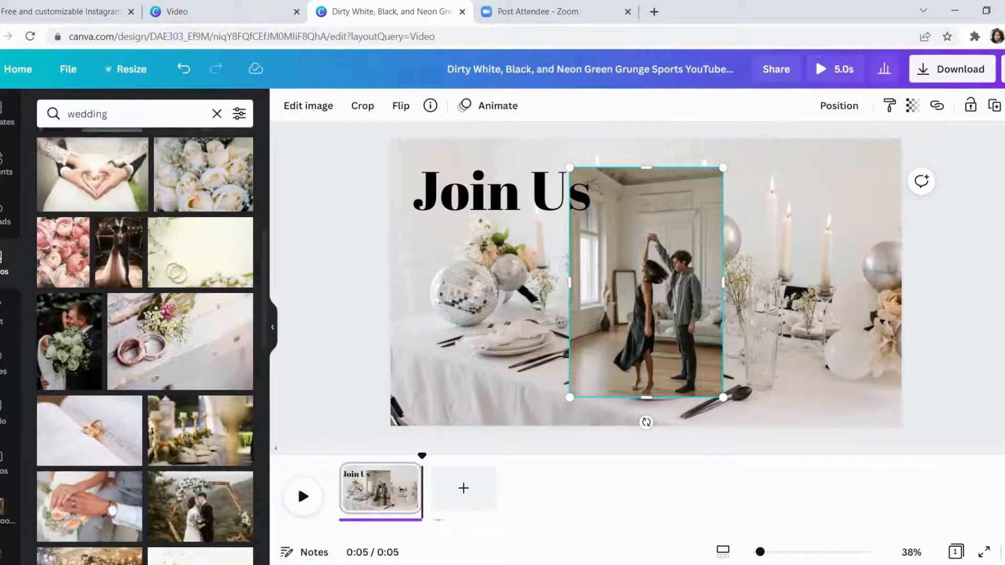
- Search the stock photos for "park" and set the green lawn with trees as the page background
double_click(115, 113)
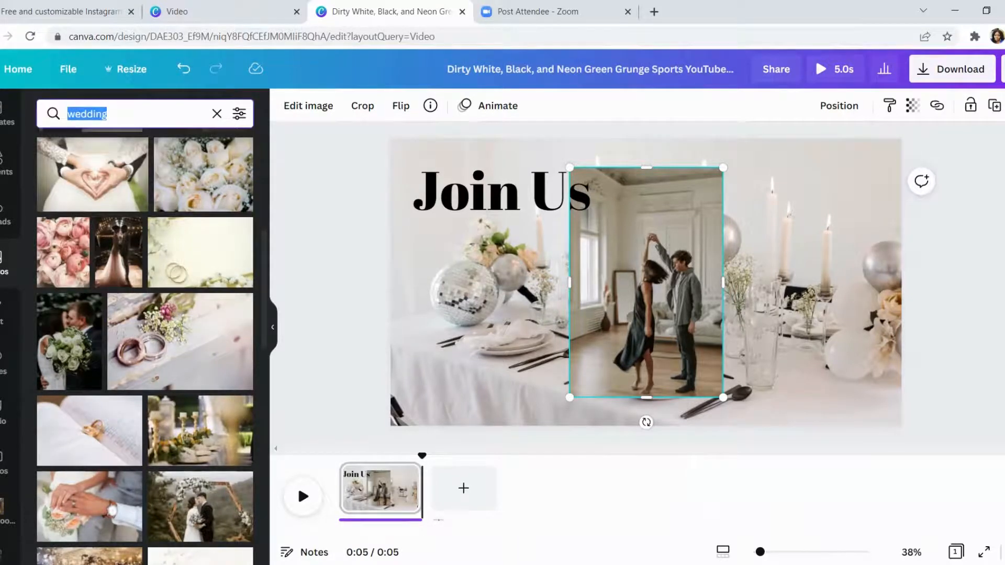
type("park")
key("Return")
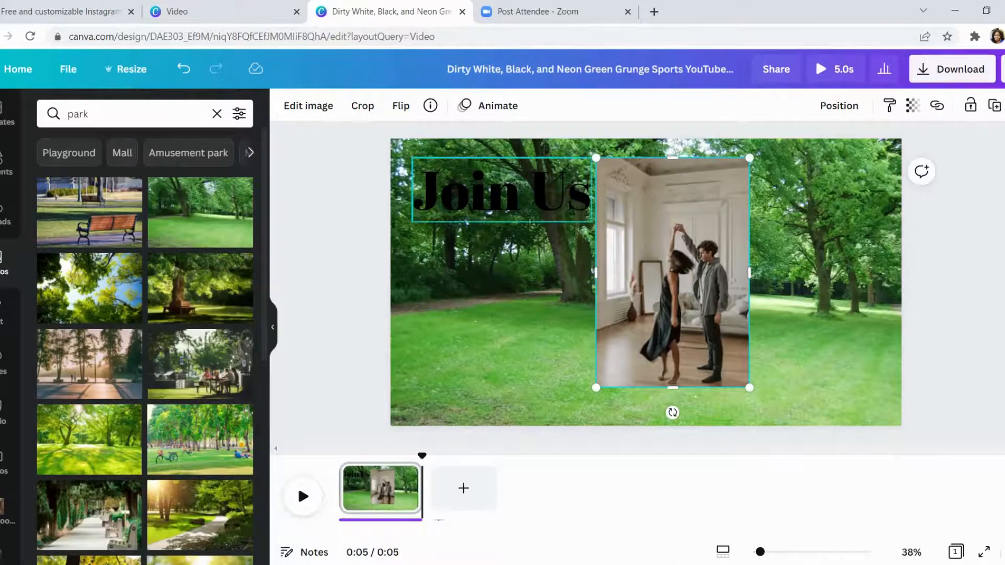
- Recolor the "Join Us" heading white
left_click(501, 191)
left_click(496, 106)
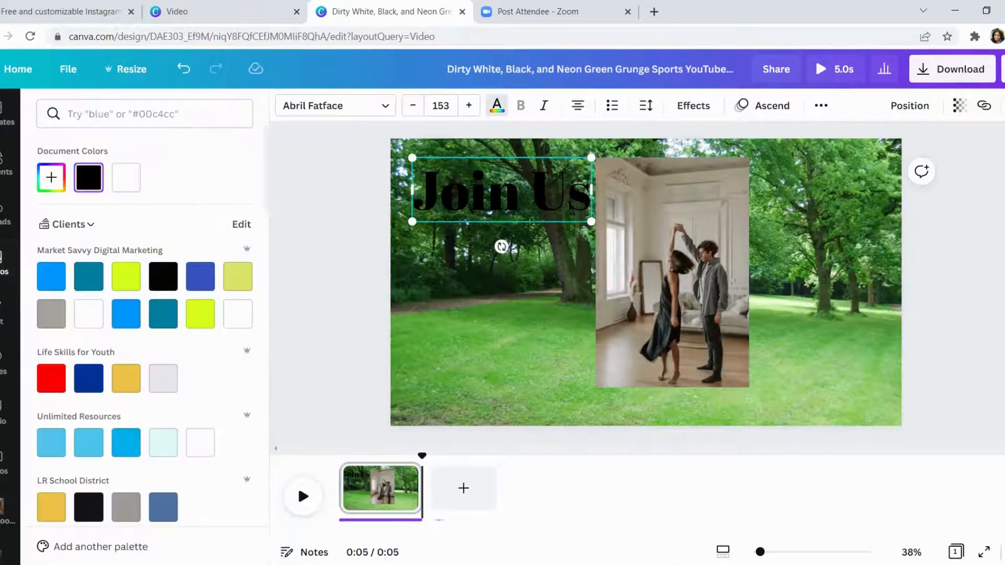
left_click(238, 314)
left_click(496, 106)
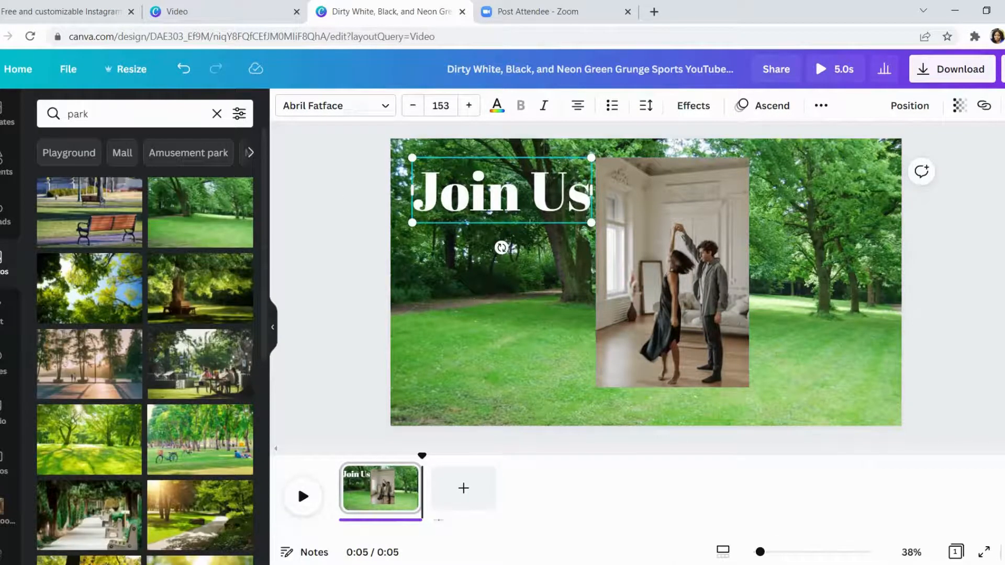
- Set the "Join Us" heading in Poppins Light, shrink it slightly and move it to the page's lower left area
left_click(336, 106)
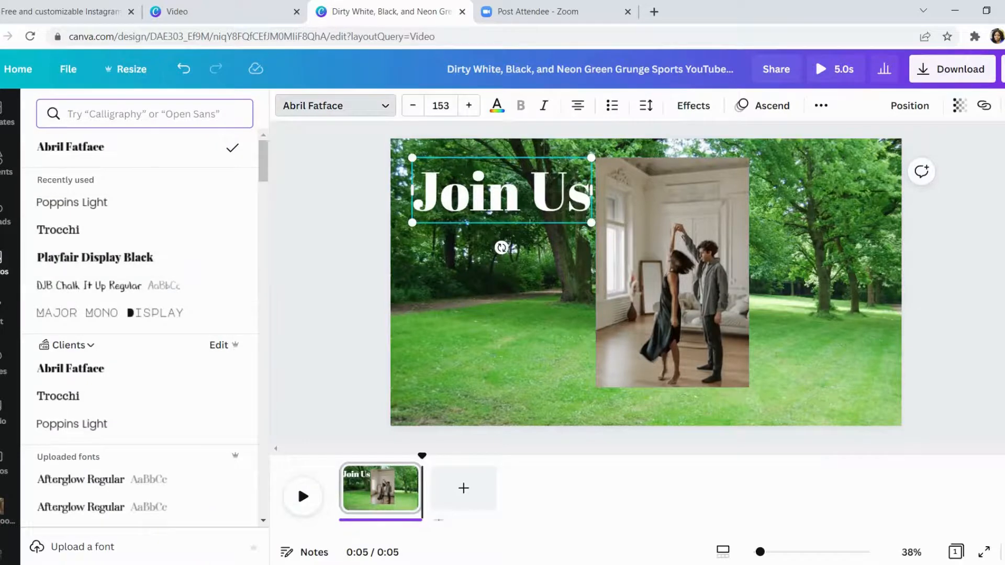
left_click(105, 203)
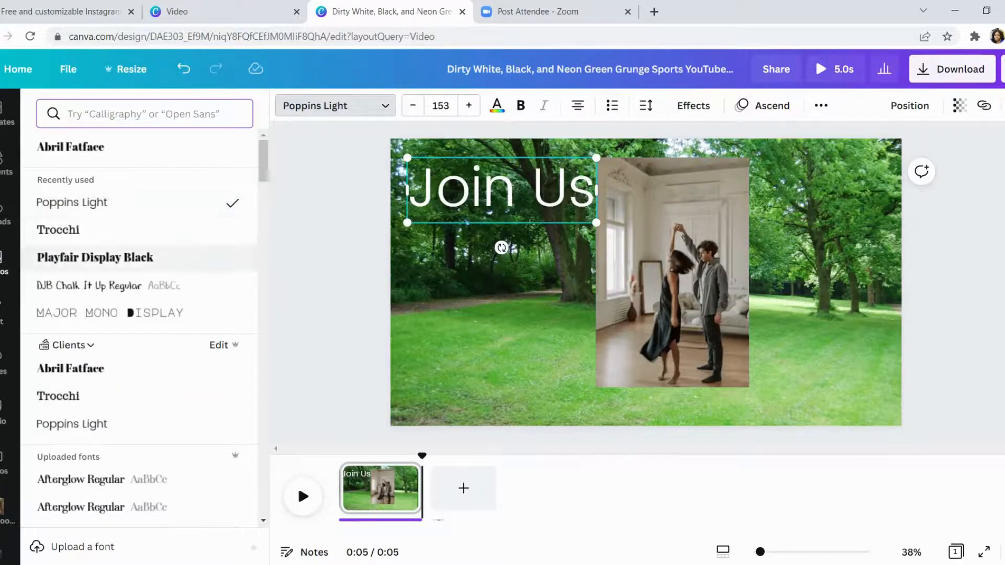
left_click_drag(596, 223, 567, 213)
left_click_drag(534, 191, 537, 382)
- Enlarge the dancing couple photo, shift it toward the page's right side and remove its background
left_click(672, 298)
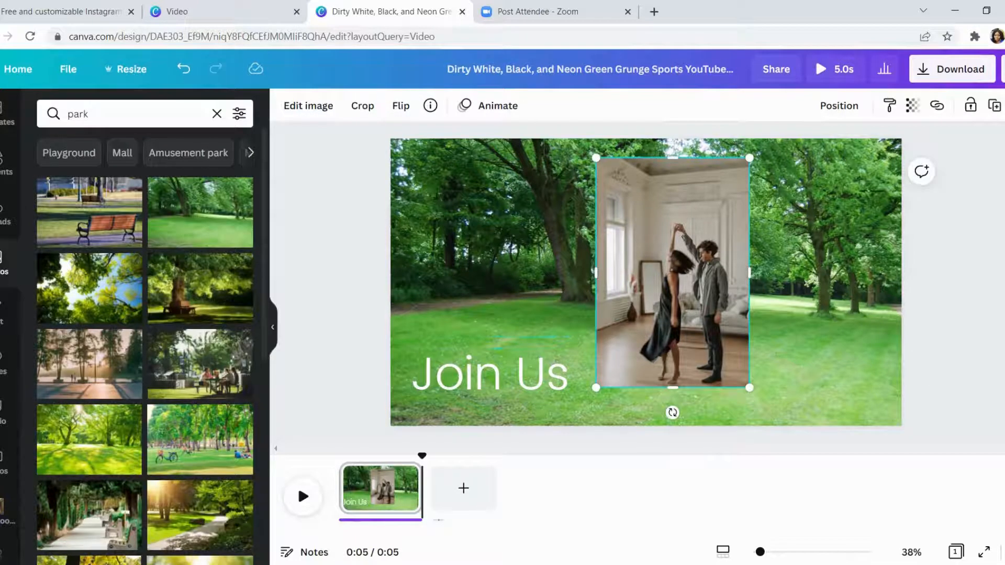
left_click_drag(749, 387, 773, 421)
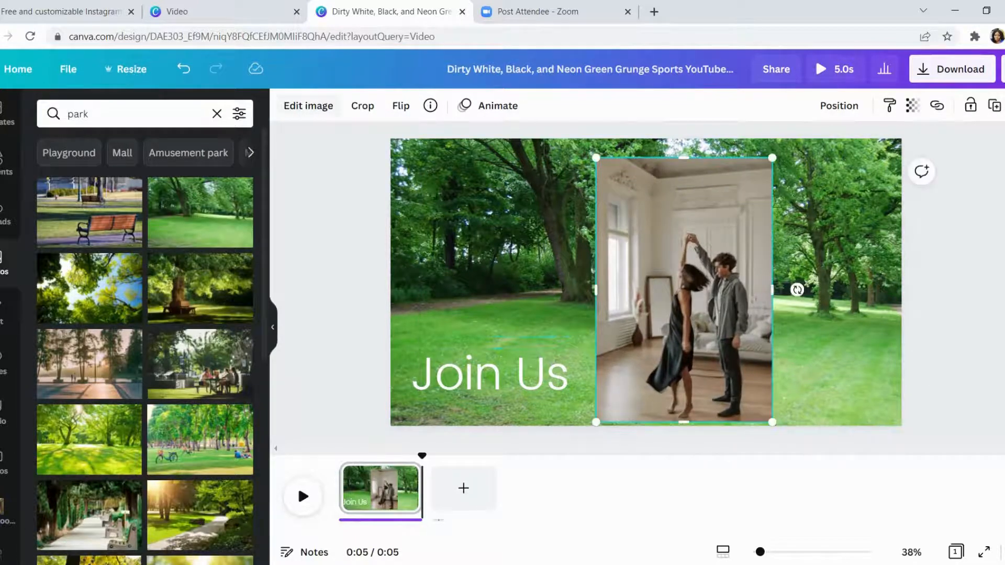
left_click(309, 105)
left_click_drag(684, 292, 716, 280)
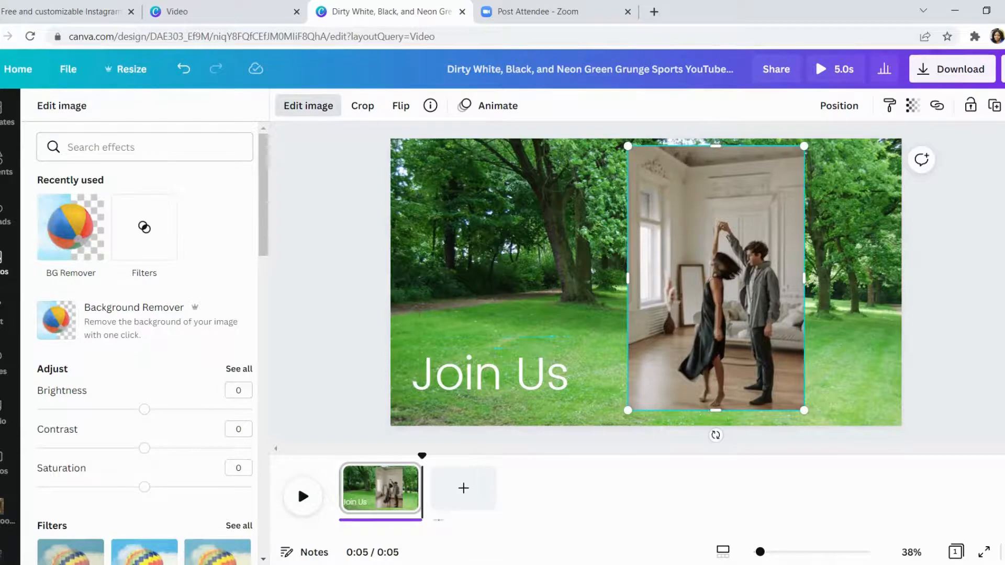
left_click(71, 226)
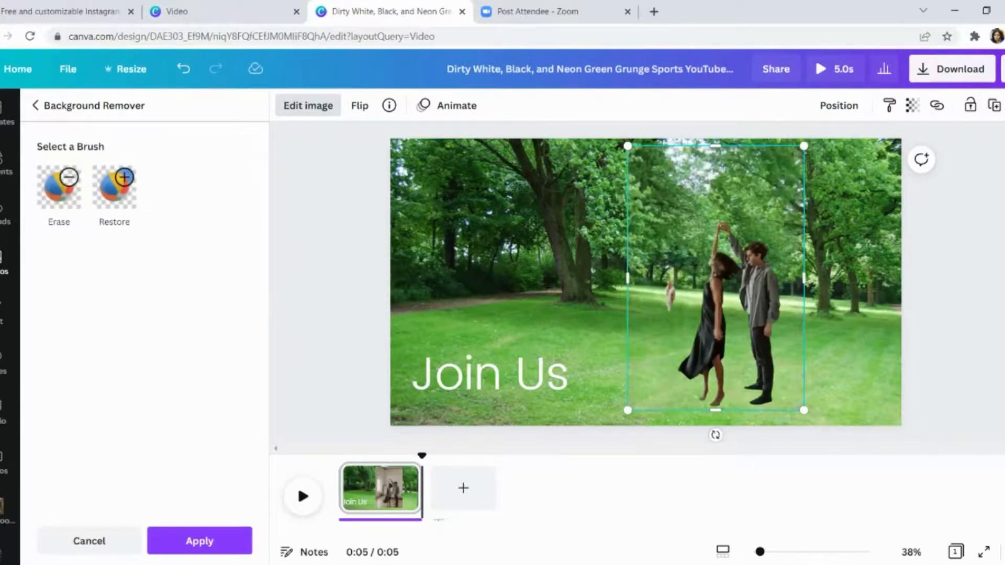
left_click(199, 541)
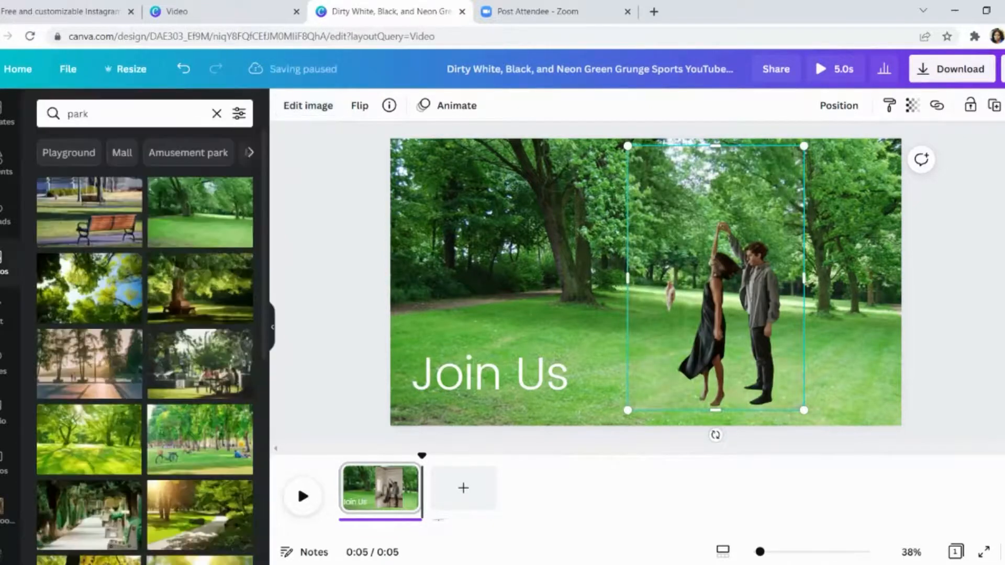
- Replace the dancing couple with the stock photo of a couple holding heart balloons in a street, searching for "couple"
key("Delete")
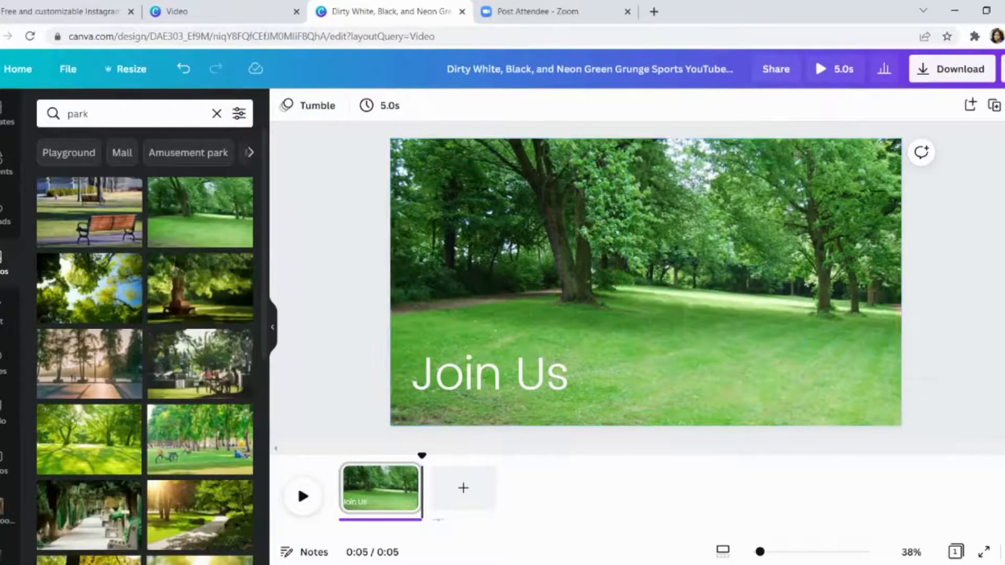
double_click(78, 114)
key("BackSpace")
type("co")
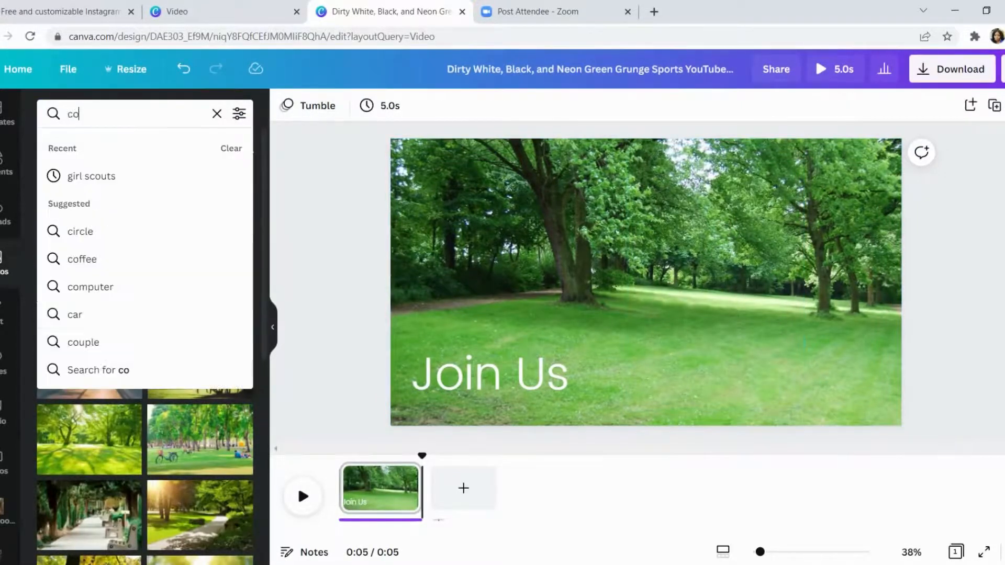
type("uple")
key("Return")
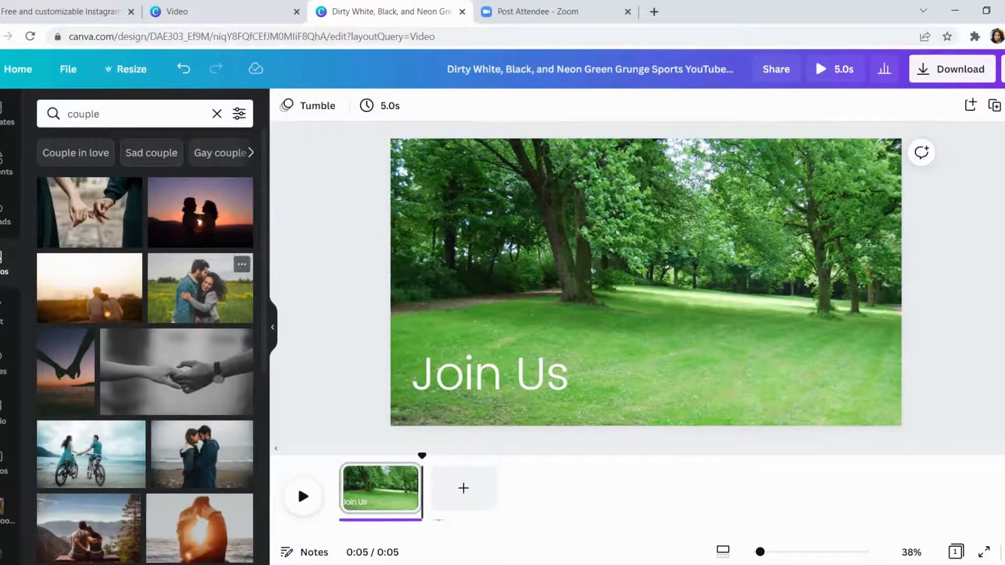
scroll(199, 262, "down", 6)
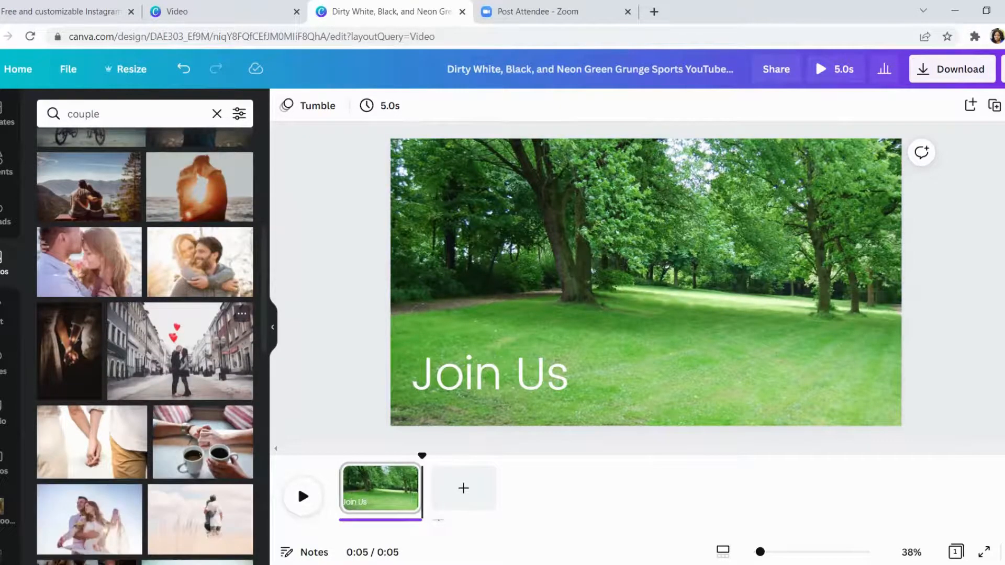
left_click(180, 352)
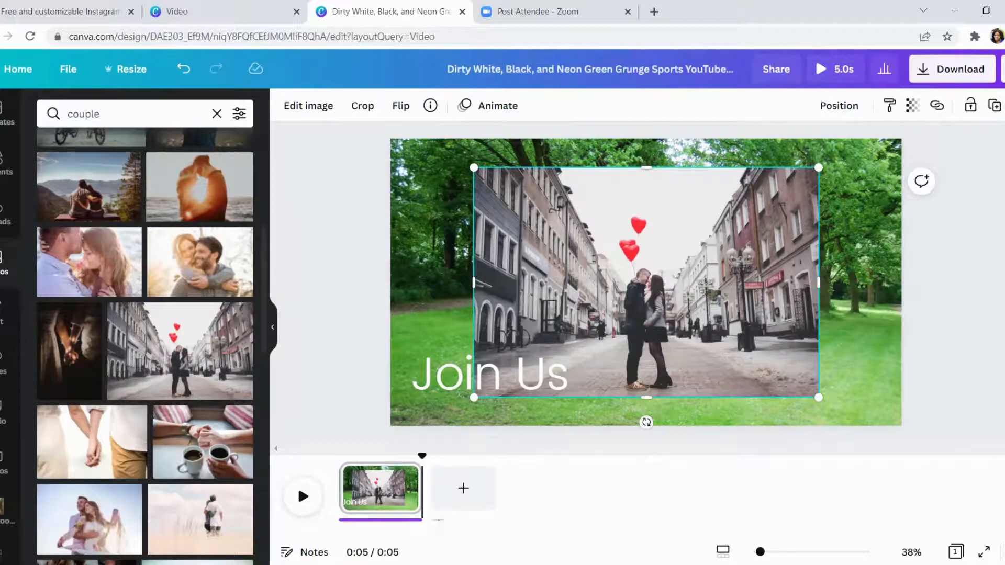
- Enlarge the balloon couple photo over the right part of the page and remove its background
left_click_drag(646, 283, 709, 297)
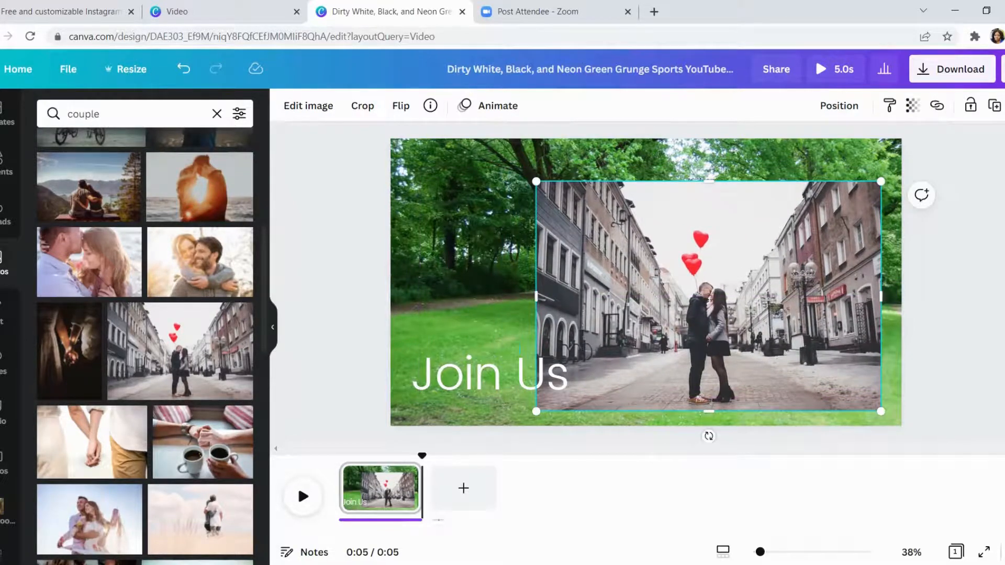
left_click_drag(881, 182, 960, 129)
left_click_drag(748, 270, 702, 279)
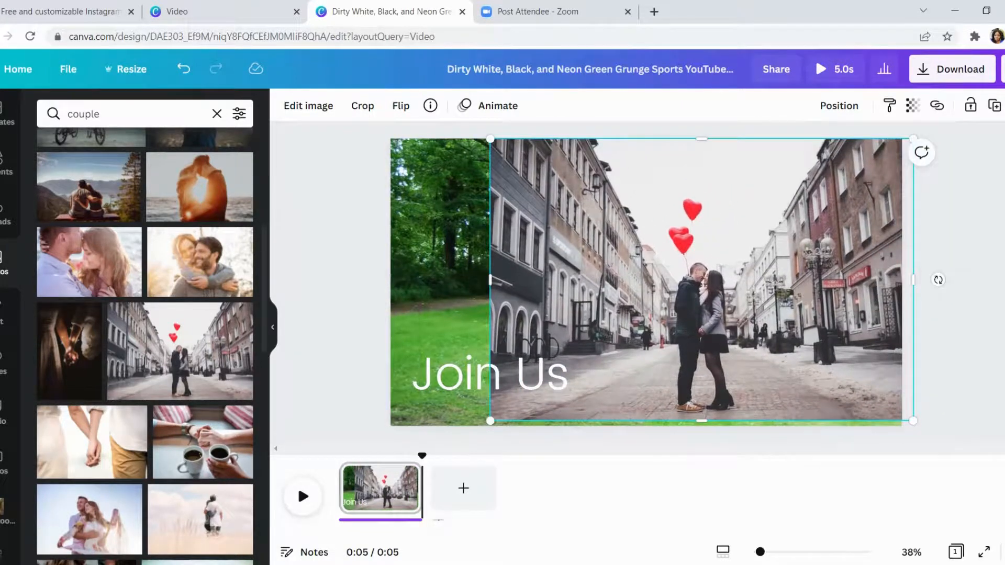
left_click(309, 106)
left_click(71, 227)
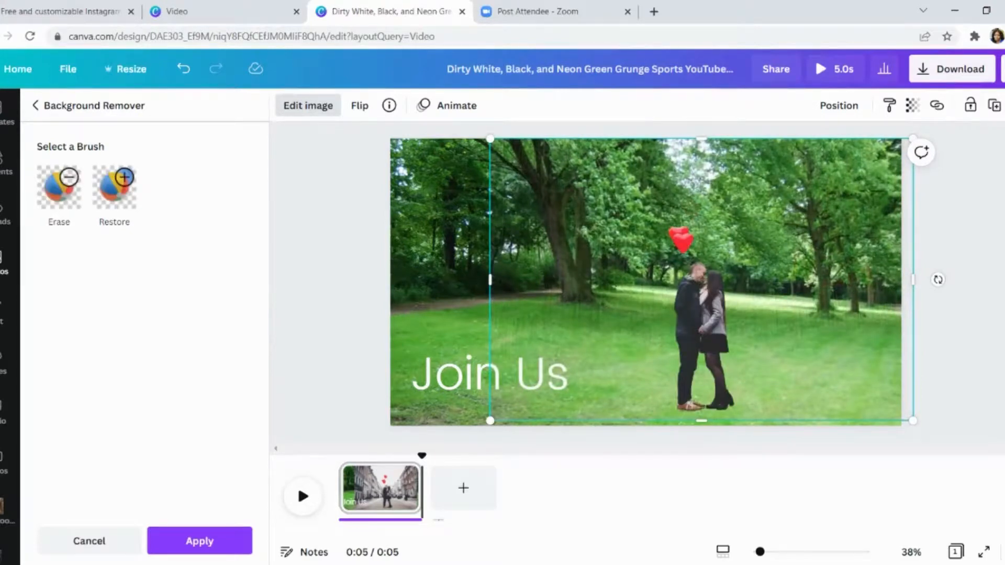
- Enlarge the cut-out balloon couple and stand it on the grass near the page's lower right corner
left_click_drag(490, 421, 442, 453)
left_click_drag(675, 335, 785, 311)
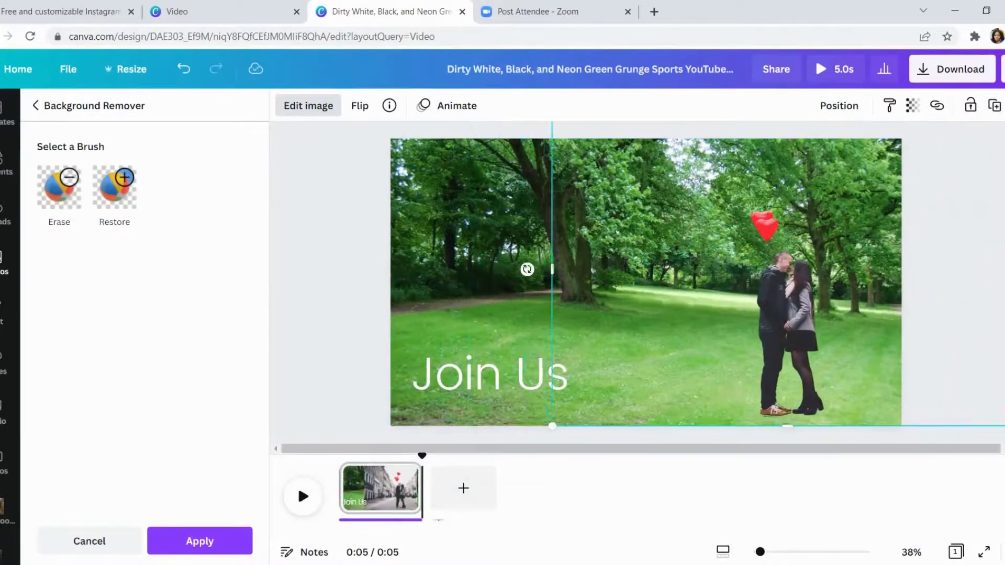
left_click(333, 309)
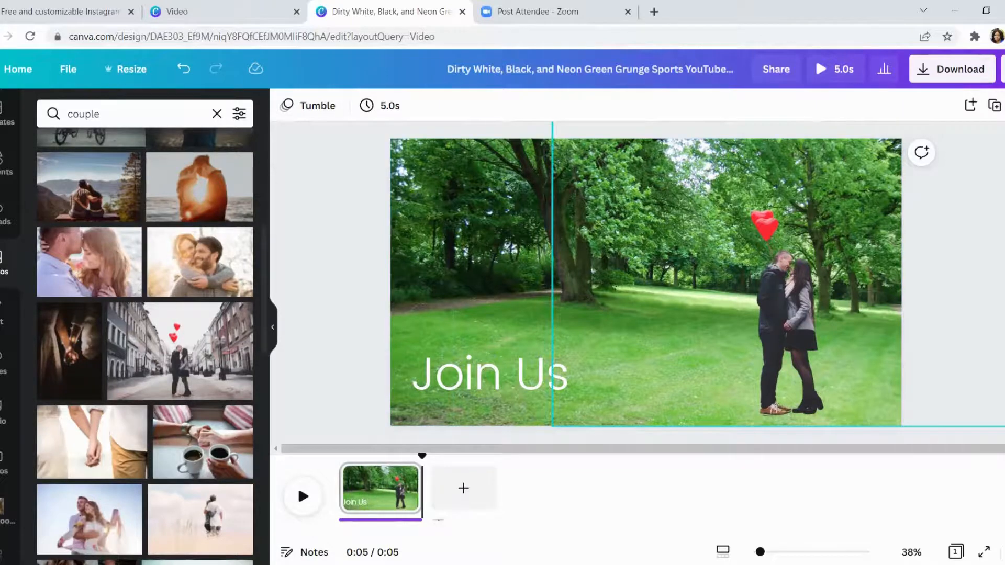
left_click(490, 376)
left_click(383, 276)
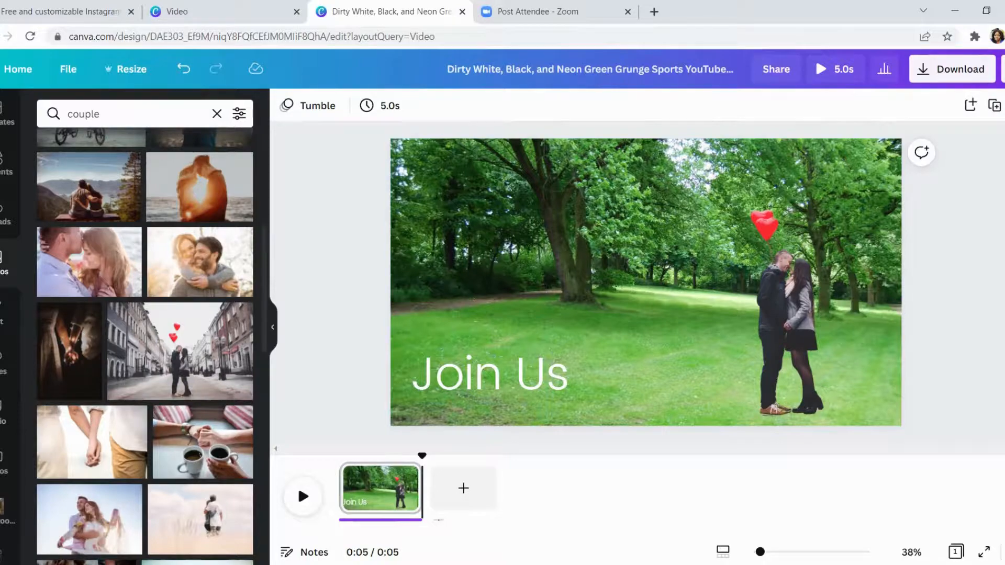
- Go to the Canva home page and examine the images in the Special Graphics and Cut Outs folders
left_click(210, 11)
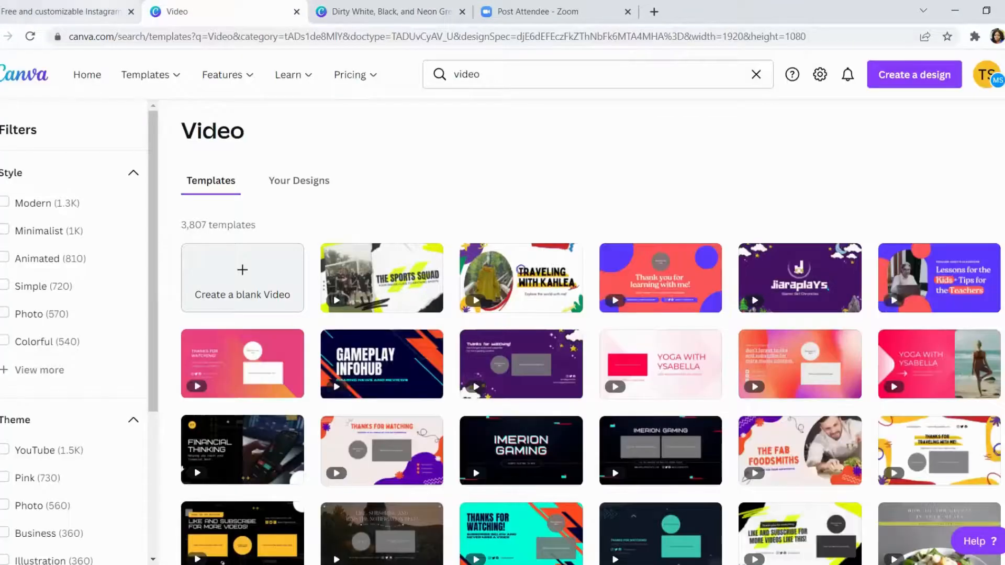
left_click(68, 12)
mouse_move(151, 75)
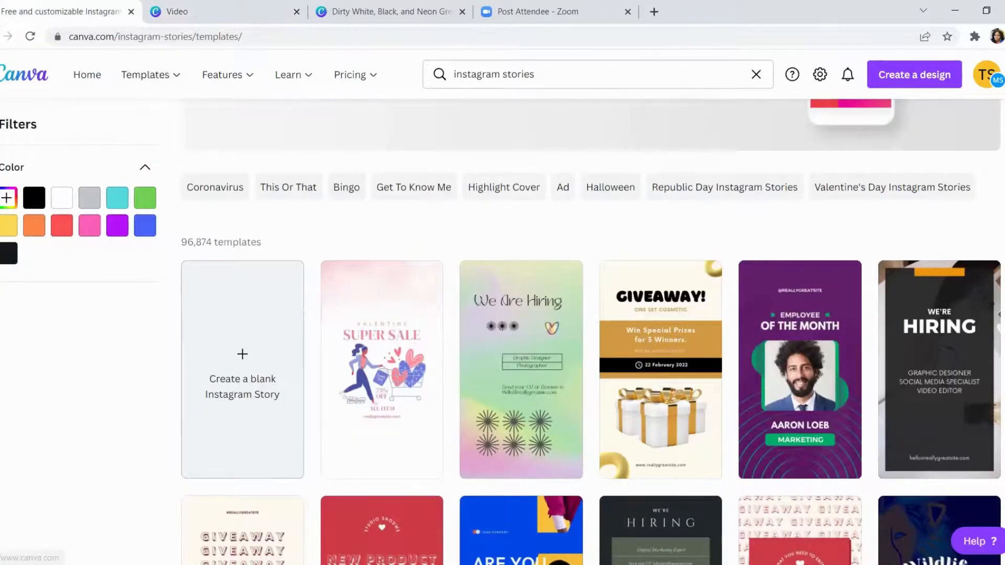
left_click(24, 74)
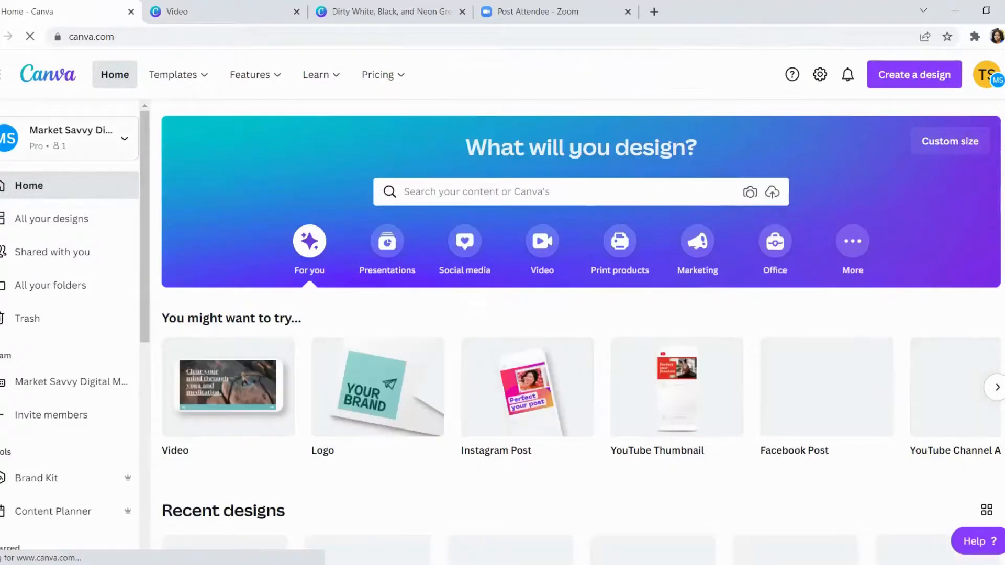
scroll(68, 252, "down", 4)
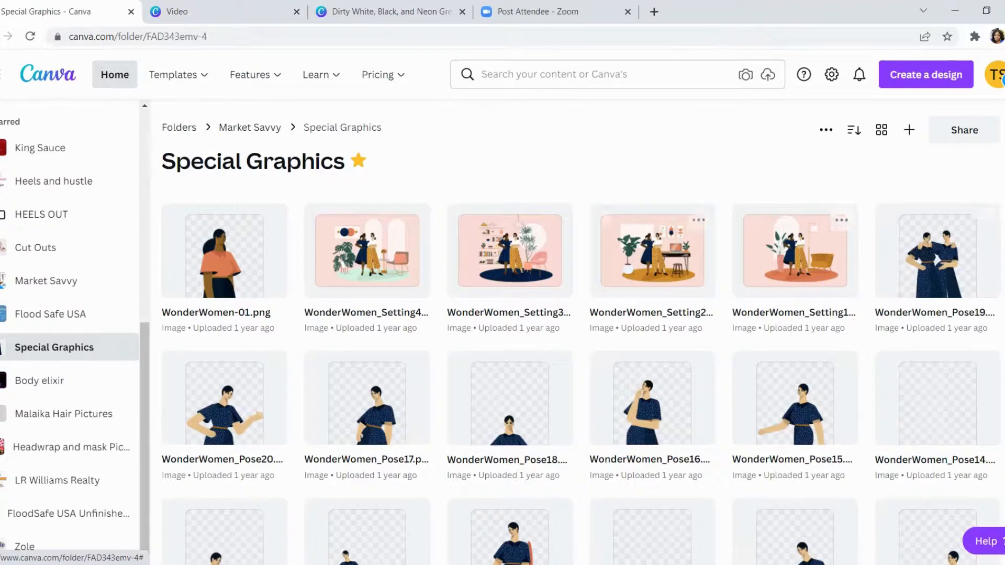
scroll(367, 220, "down", 1)
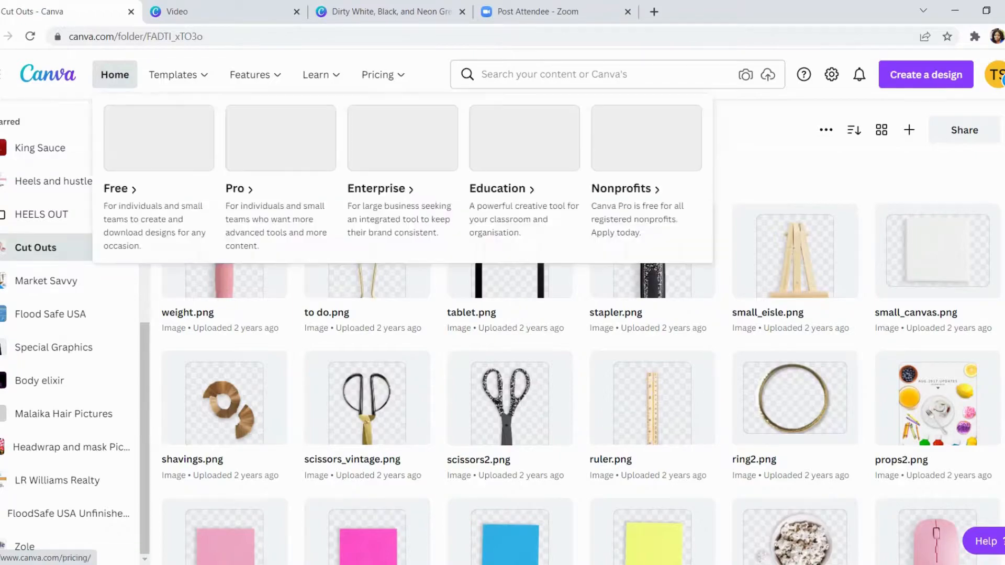
- Return to the "Join Us" video design, search its folders for "cut" and open the Cut Outs folder
left_click(392, 12)
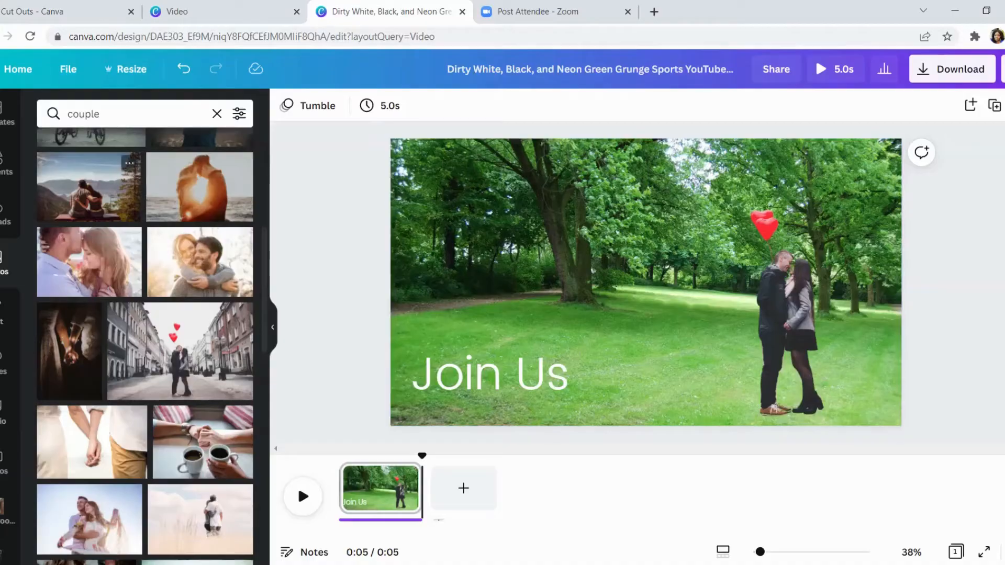
scroll(11, 314, "down", 5)
scroll(10, 314, "down", 5)
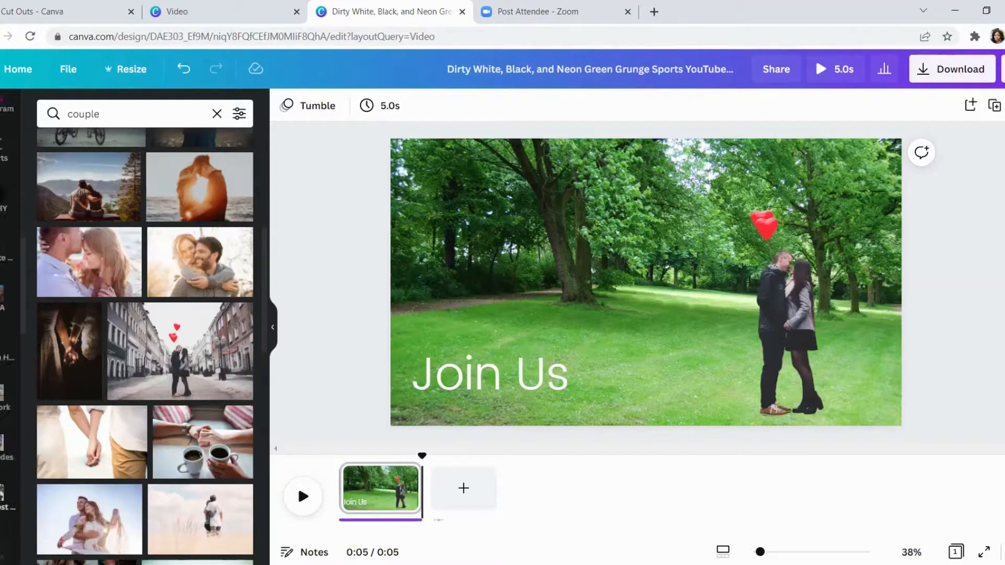
scroll(11, 314, "down", 5)
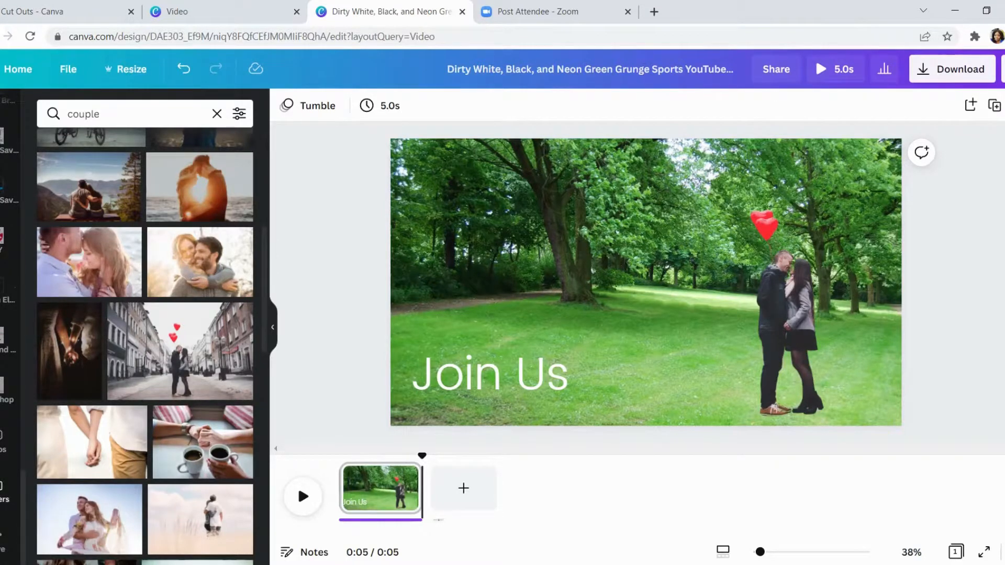
left_click(5, 491)
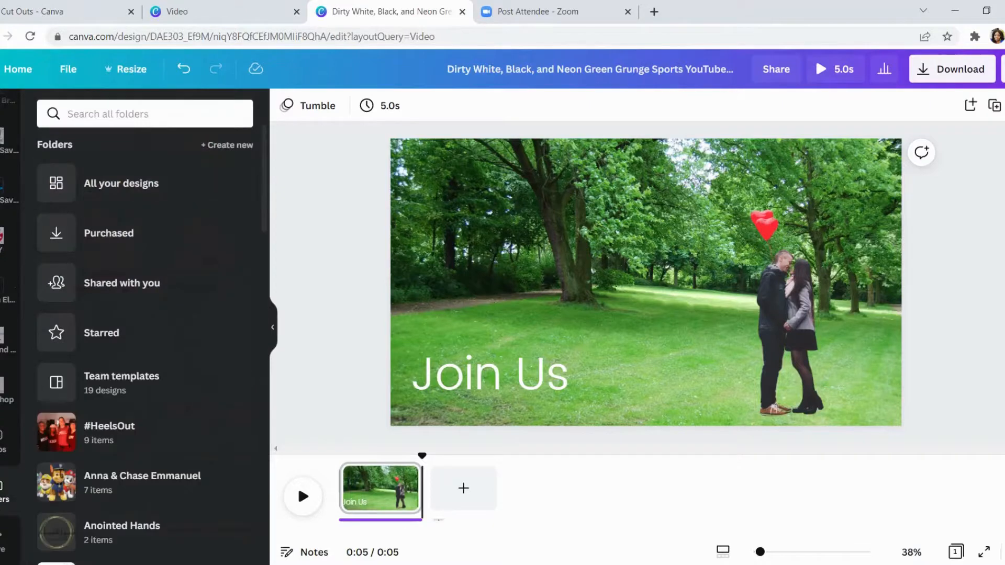
left_click(144, 114)
type("cut")
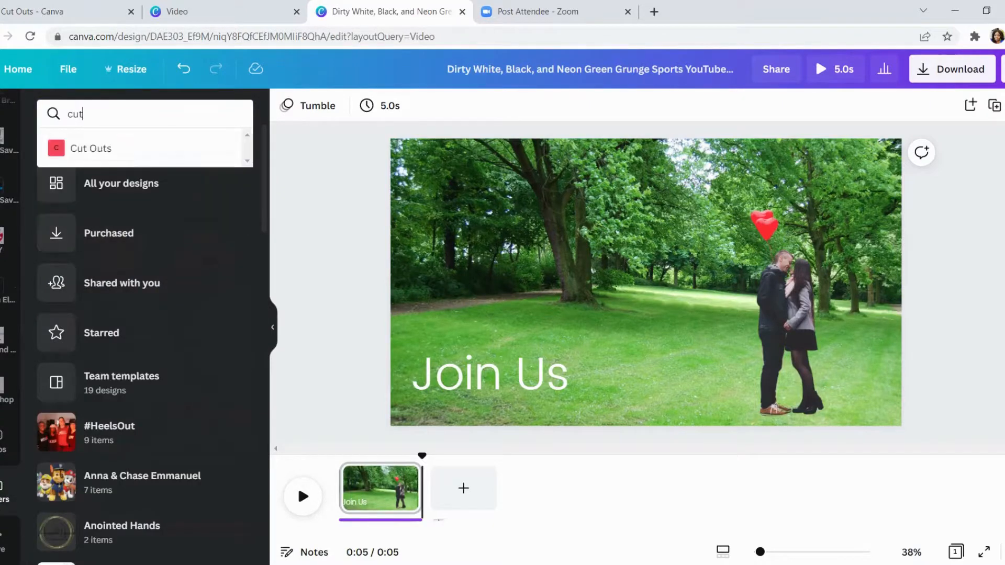
type("o")
key("BackSpace")
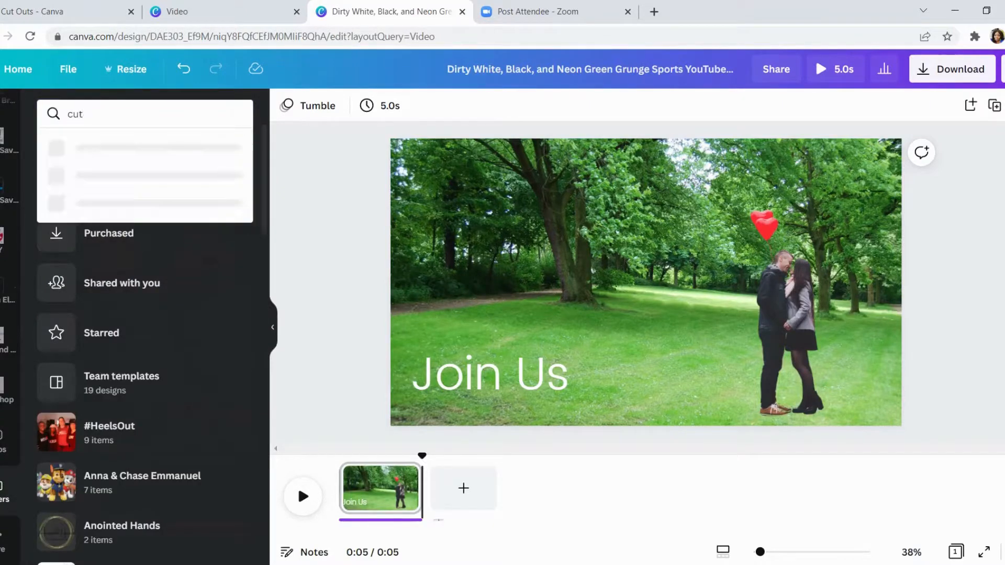
left_click(100, 148)
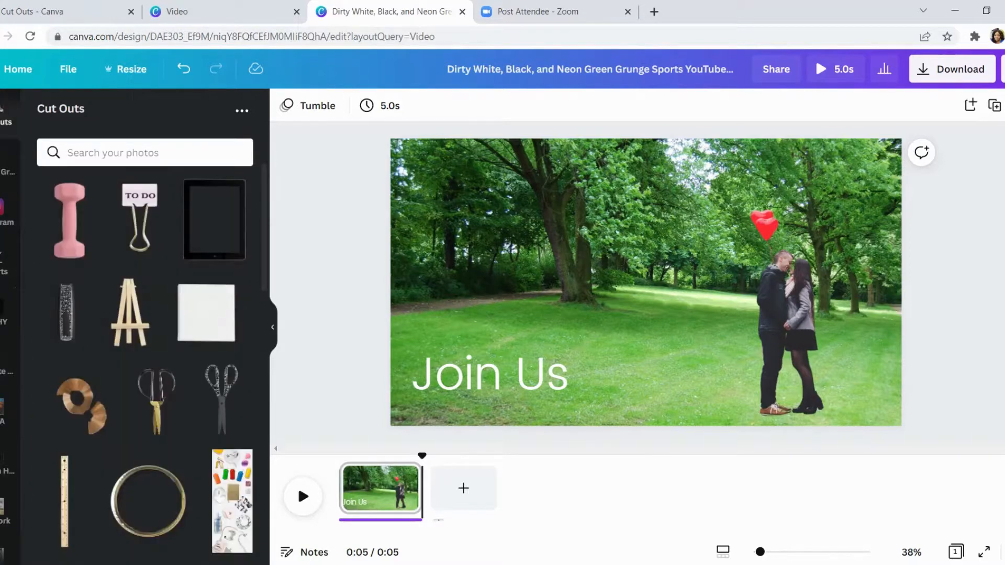
- Add the black tablet cut-out, tilt it clockwise and enlarge it so that it frames the couple
scroll(141, 226, "down", 1)
scroll(194, 226, "up", 1)
left_click(215, 220)
left_click_drag(644, 395, 601, 387)
left_click_drag(678, 393, 695, 450)
left_click_drag(654, 335, 765, 298)
left_click_drag(804, 414, 831, 499)
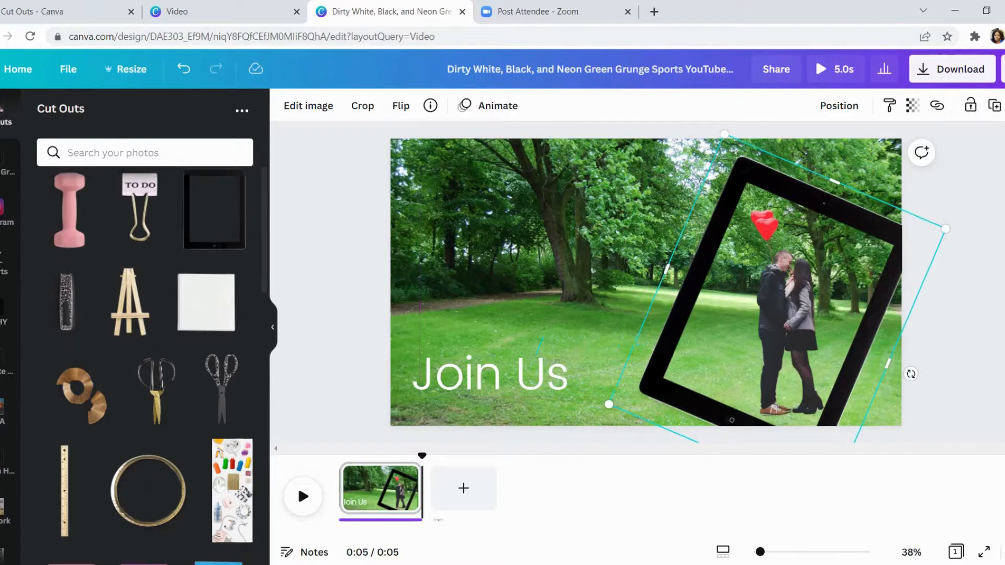
scroll(151, 325, "down", 5)
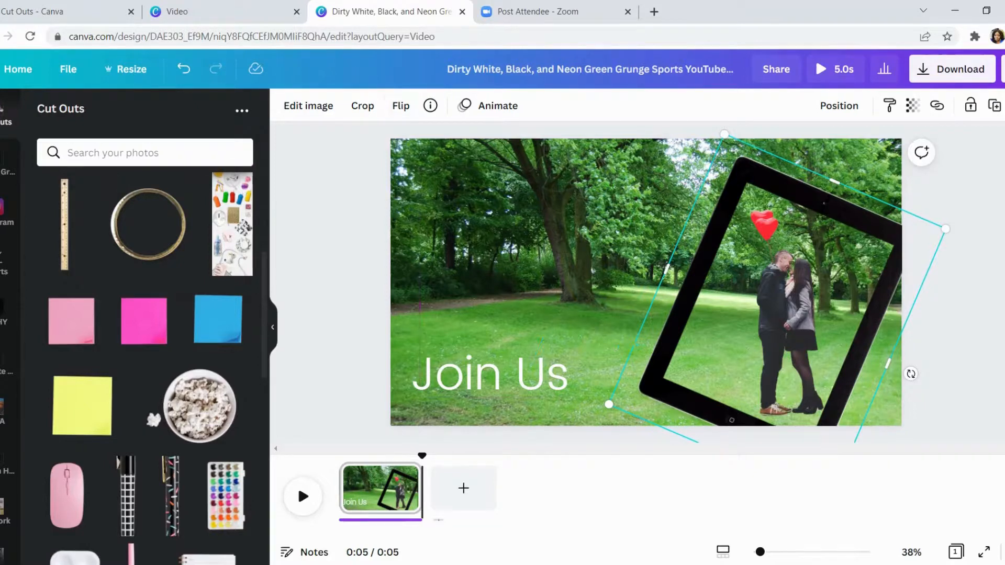
- Go back to the Canva home page and look over the Features overview
left_click(68, 11)
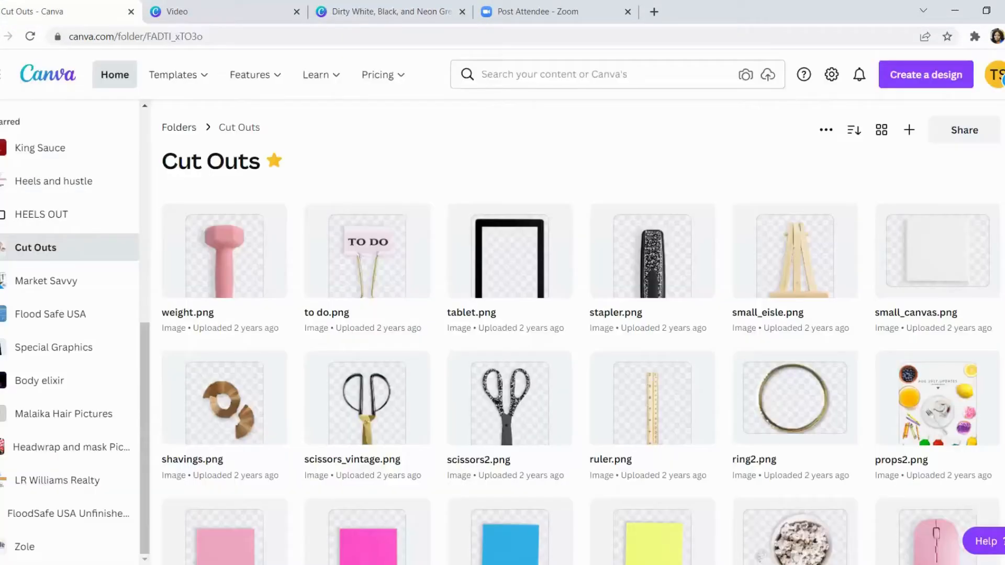
left_click(115, 75)
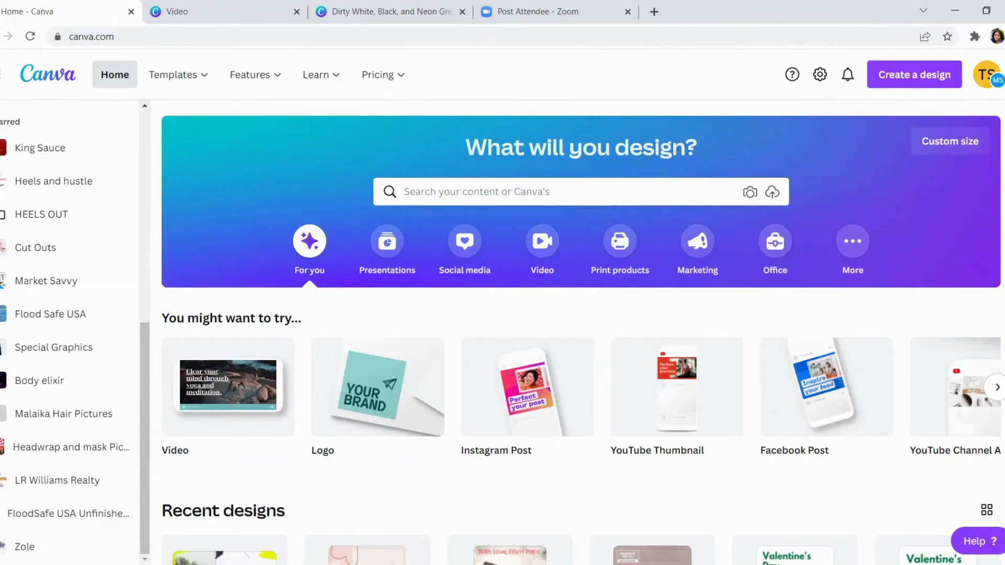
mouse_move(256, 74)
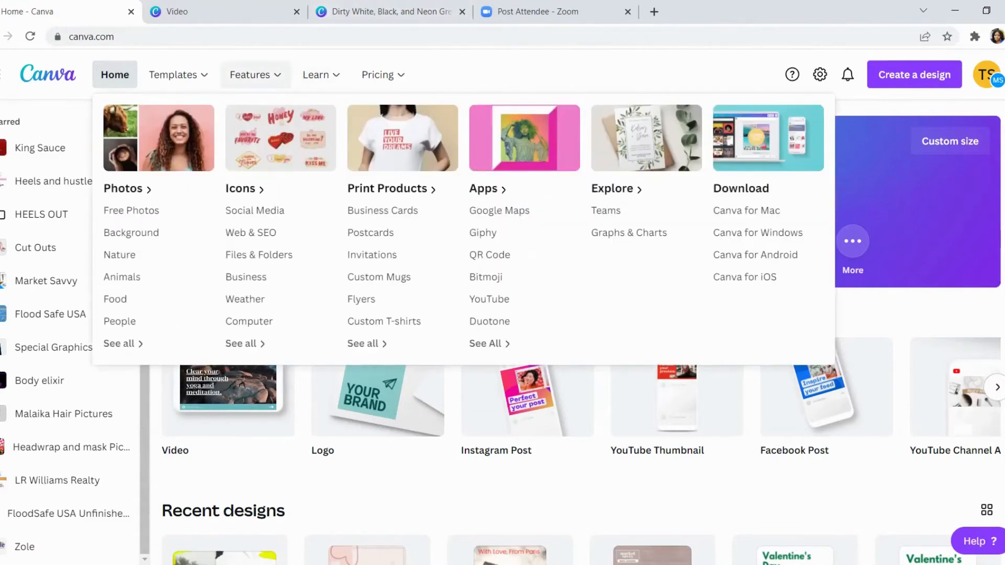